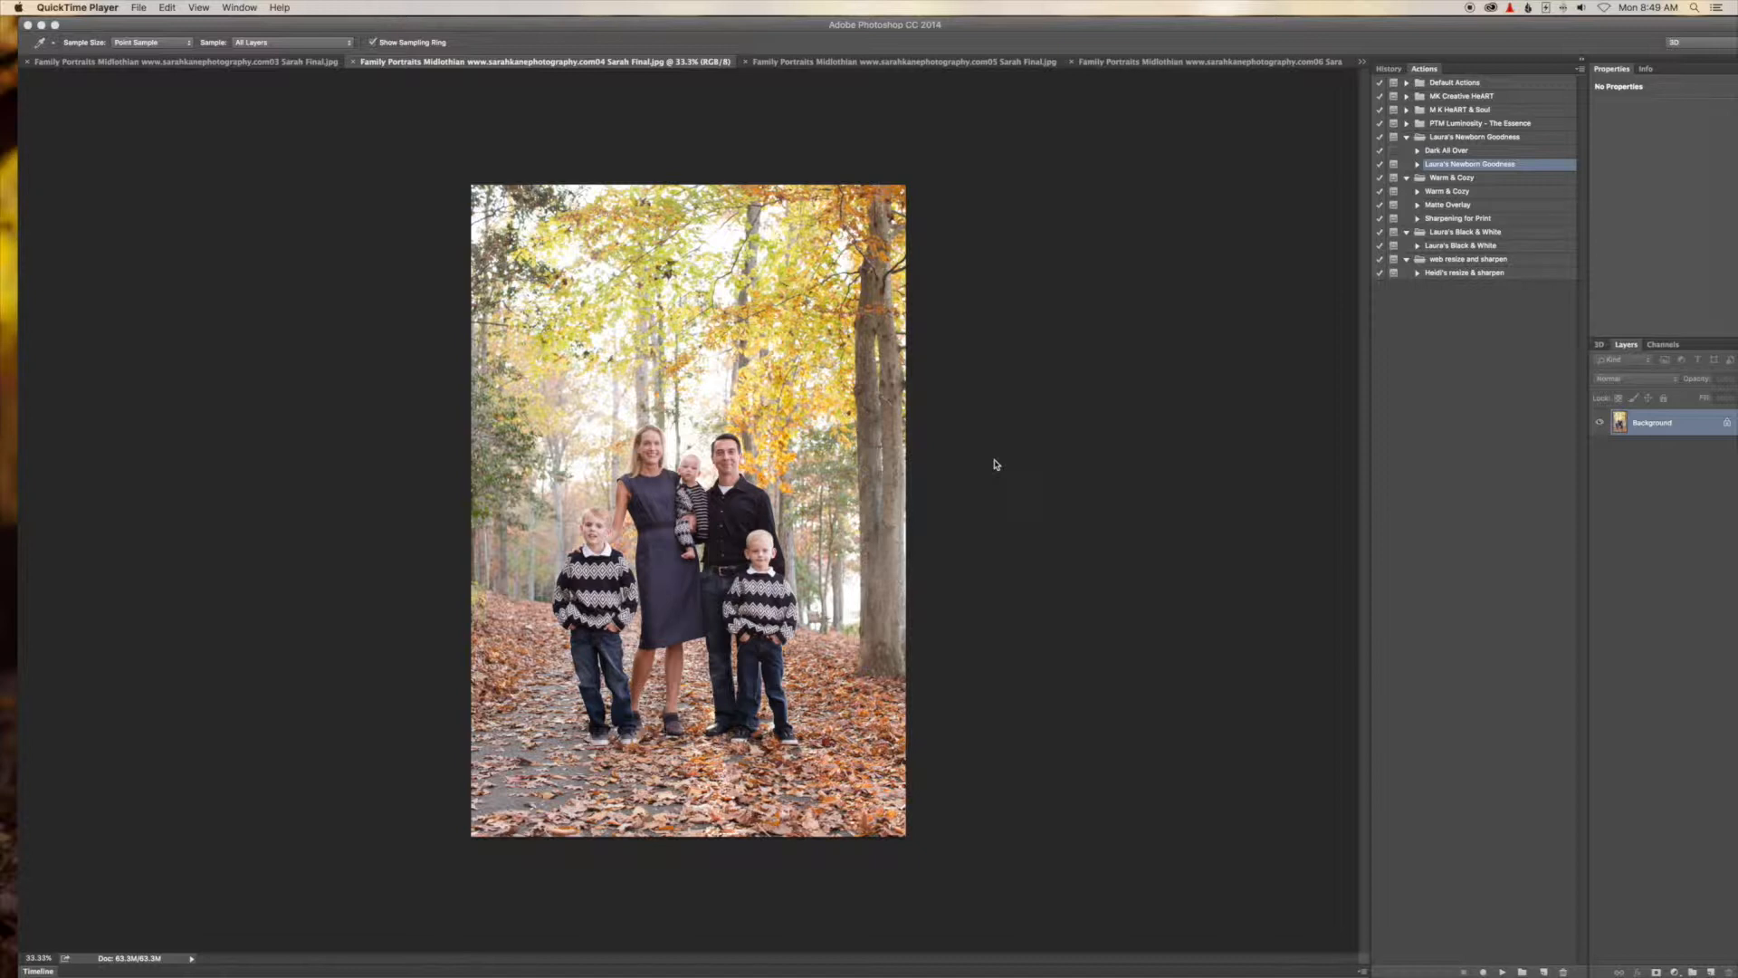
Switch to the 03 family photo and zoom in to inspect it.
click(235, 71)
click(235, 63)
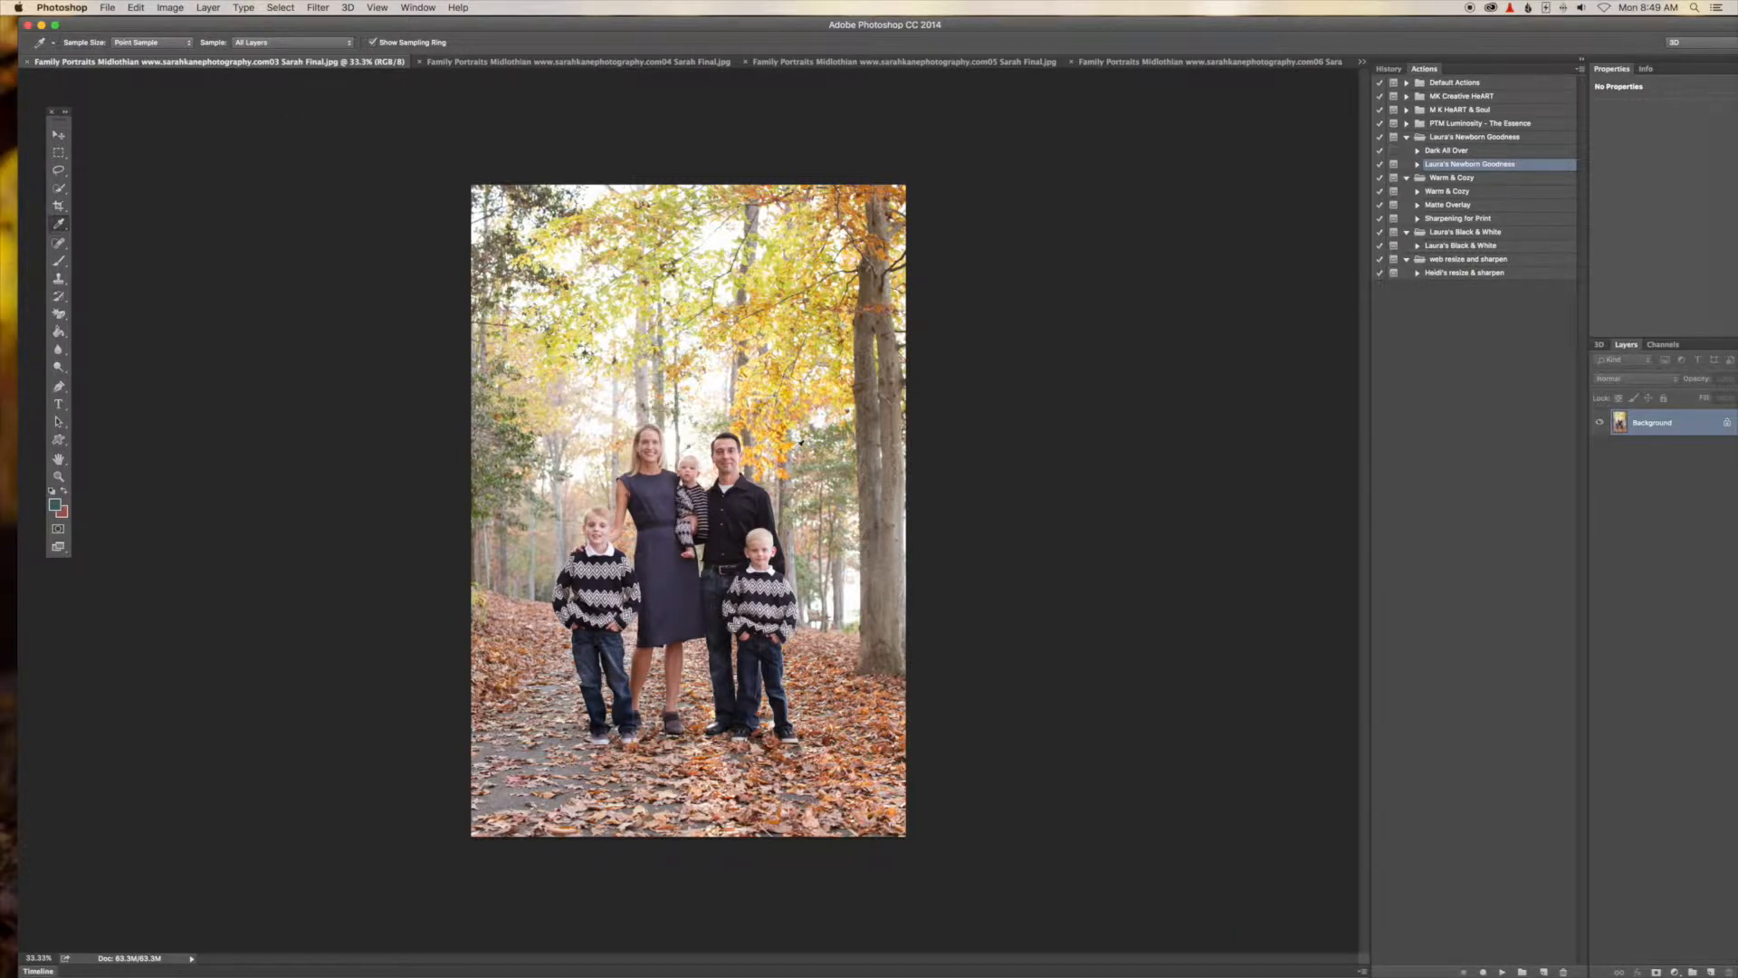
key(super+equal)
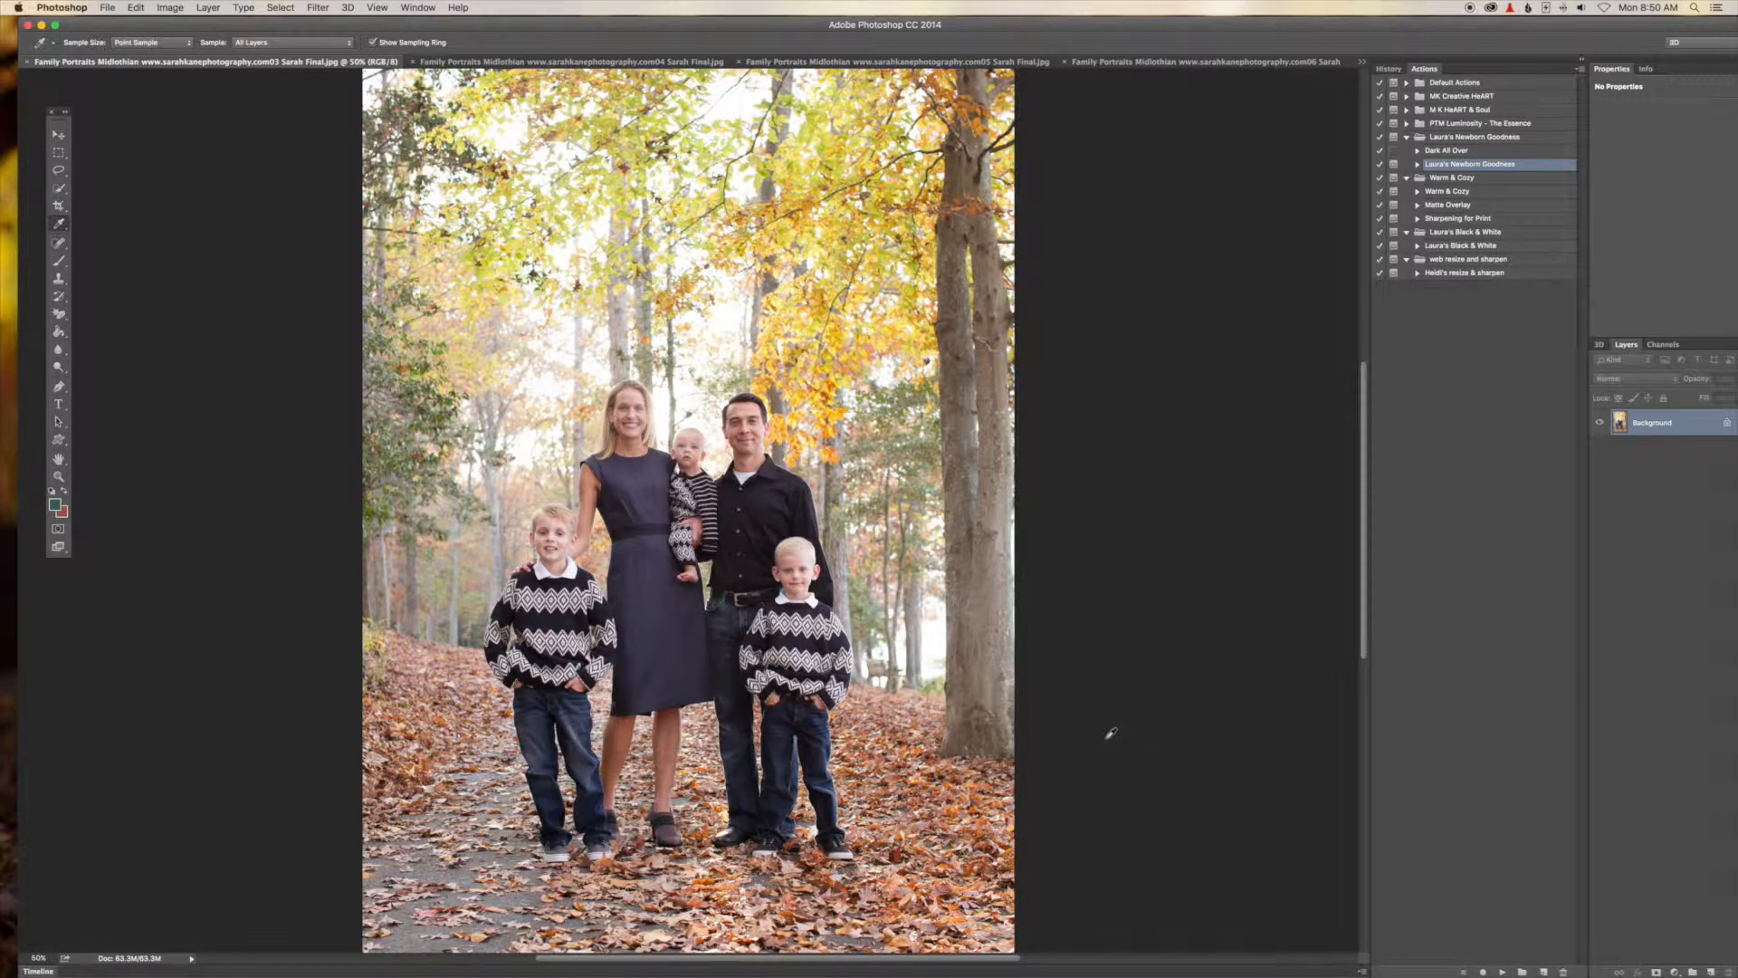
Switch to the 04 family photo and zoom in and out to compare the faces.
click(561, 63)
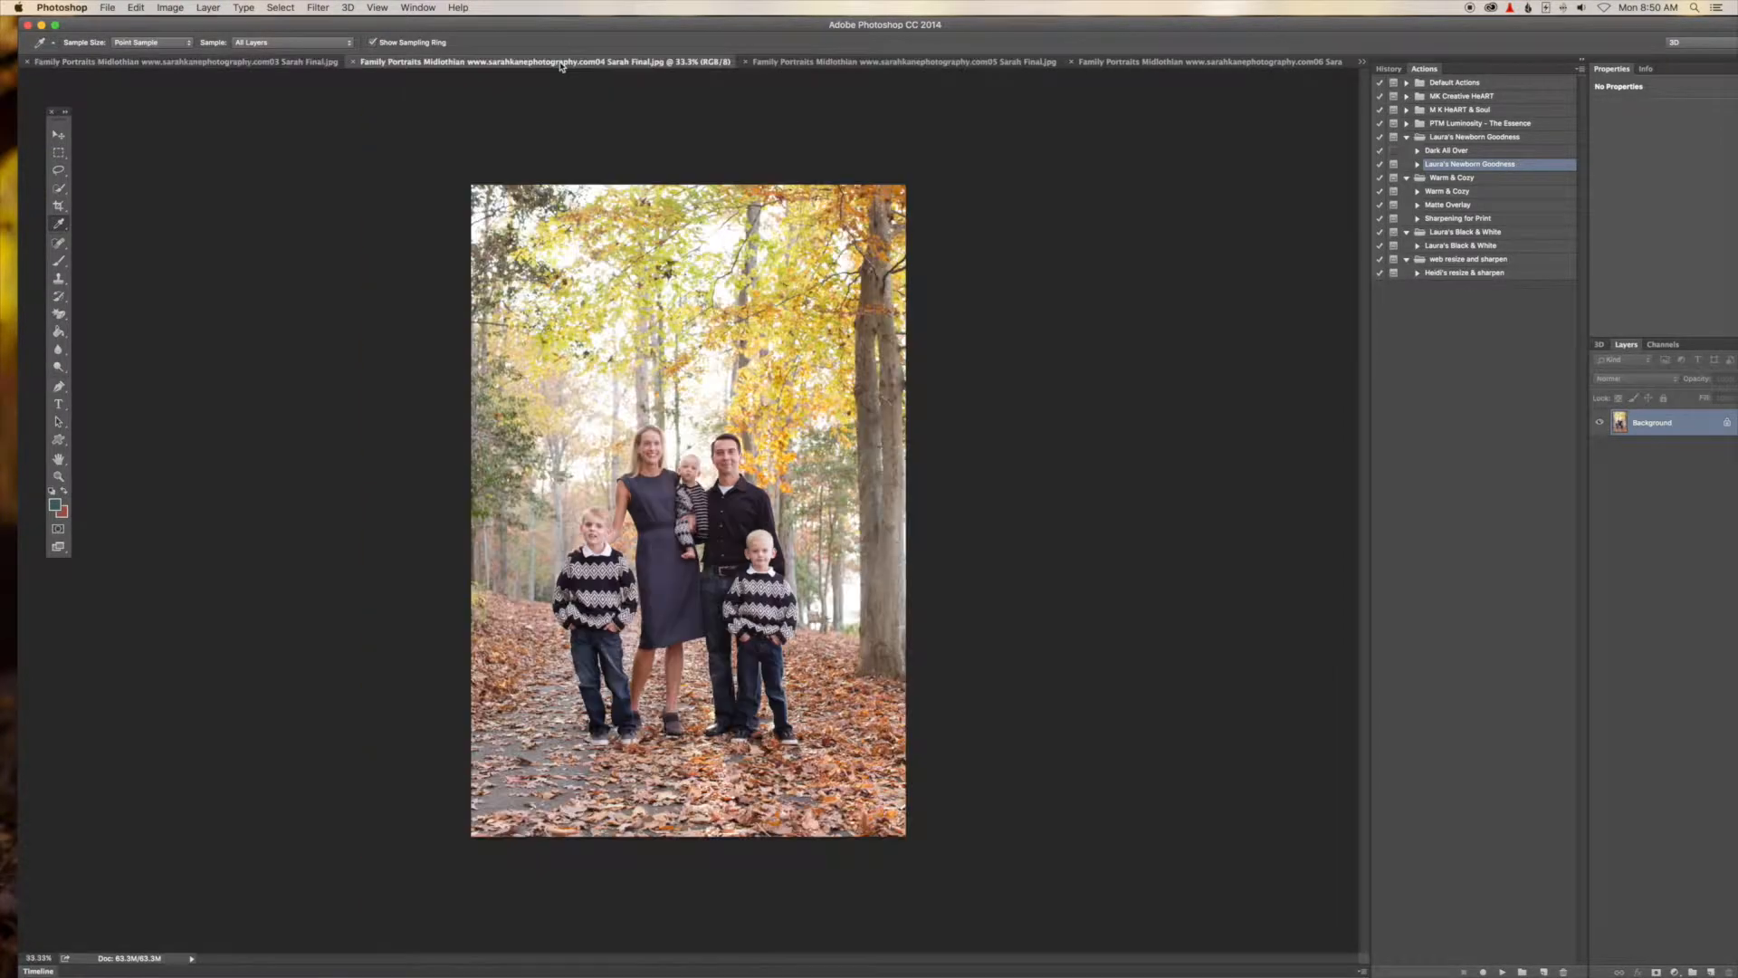
key(super+0)
key(super+equal)
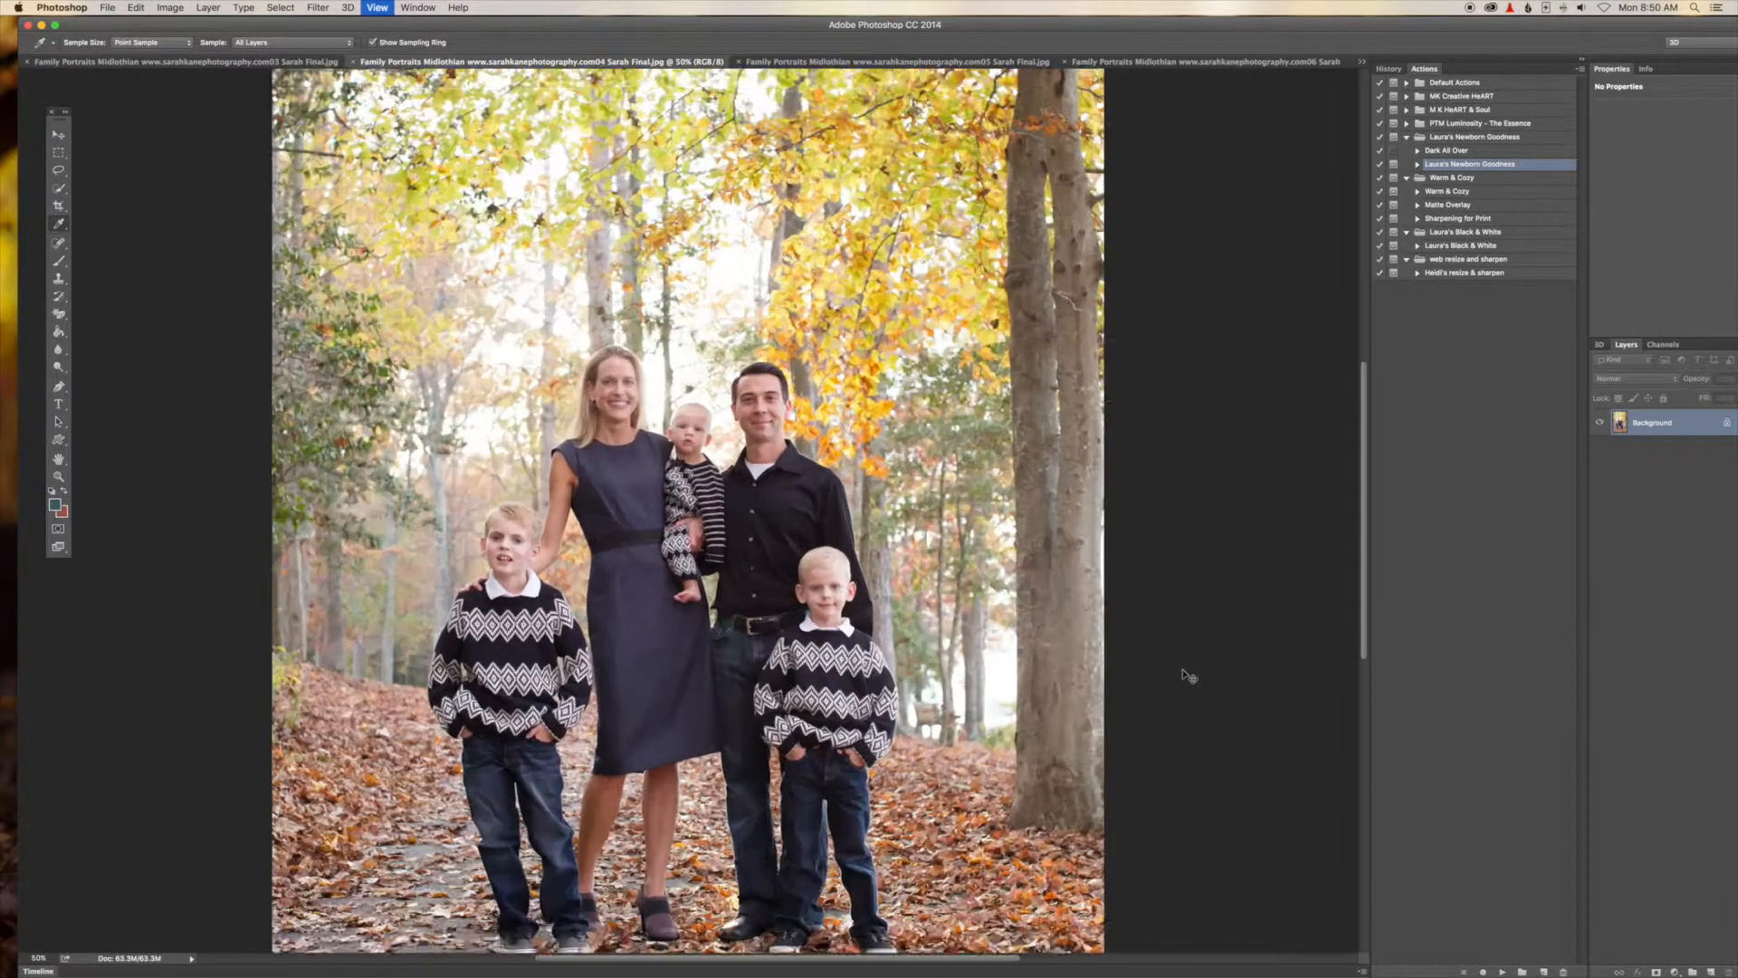
key(super+equal)
key(super+equal)
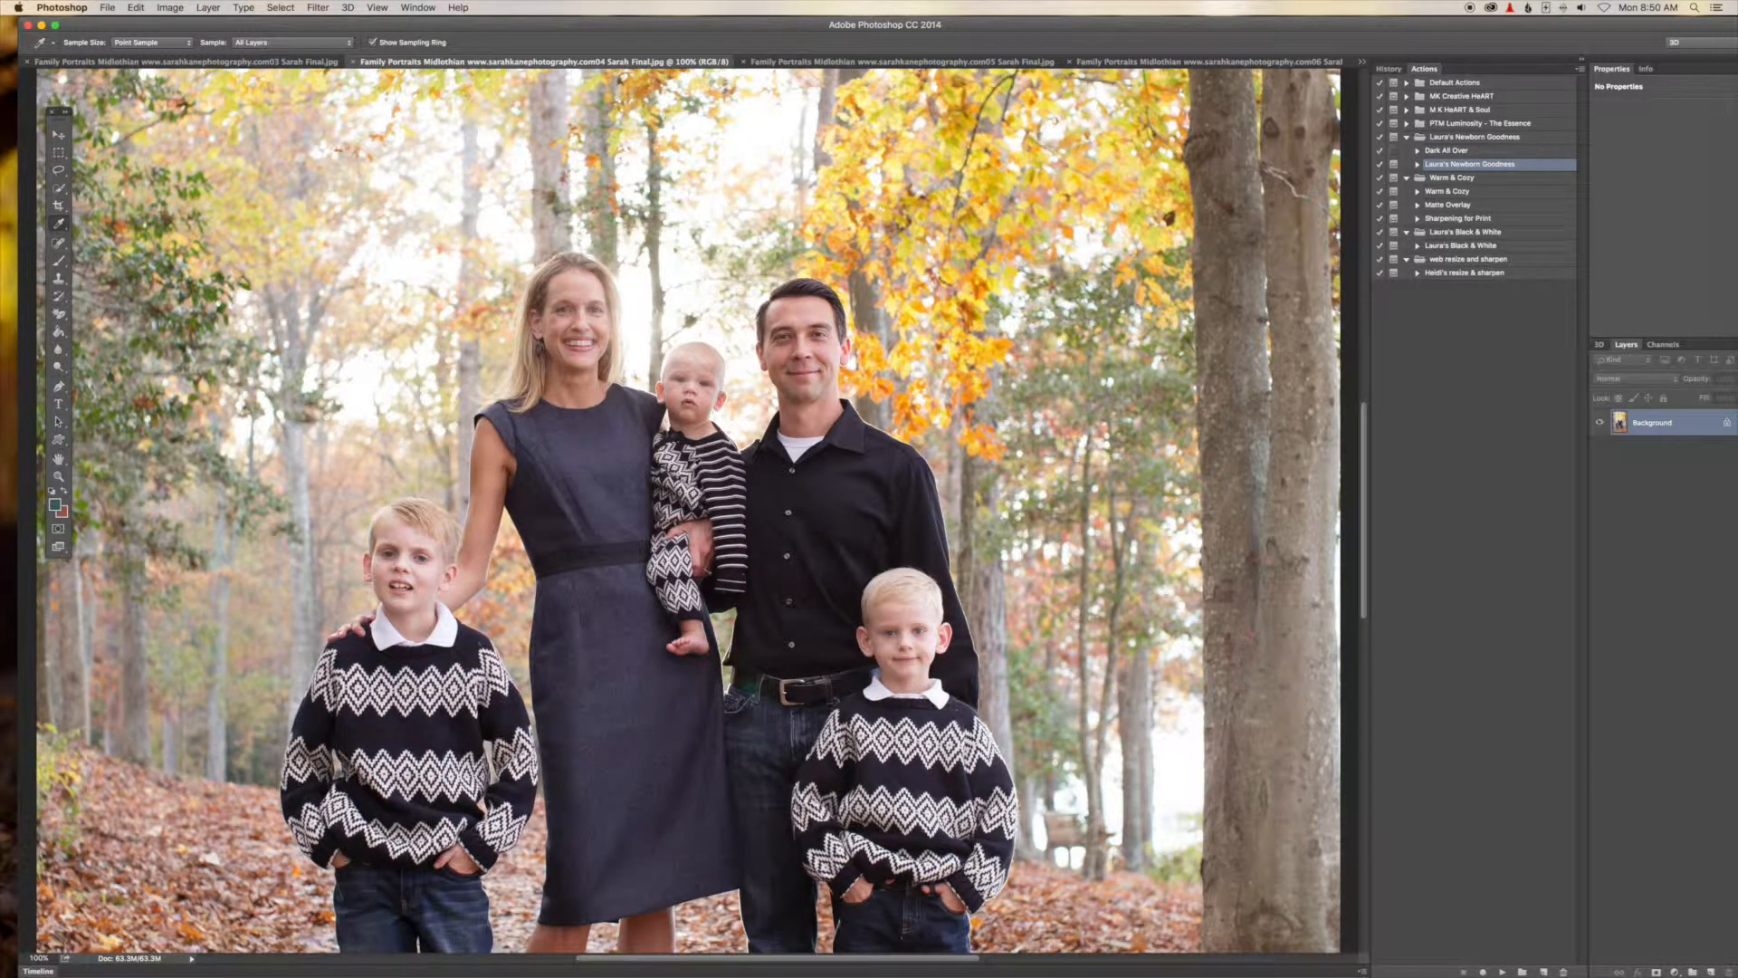
key(super+minus)
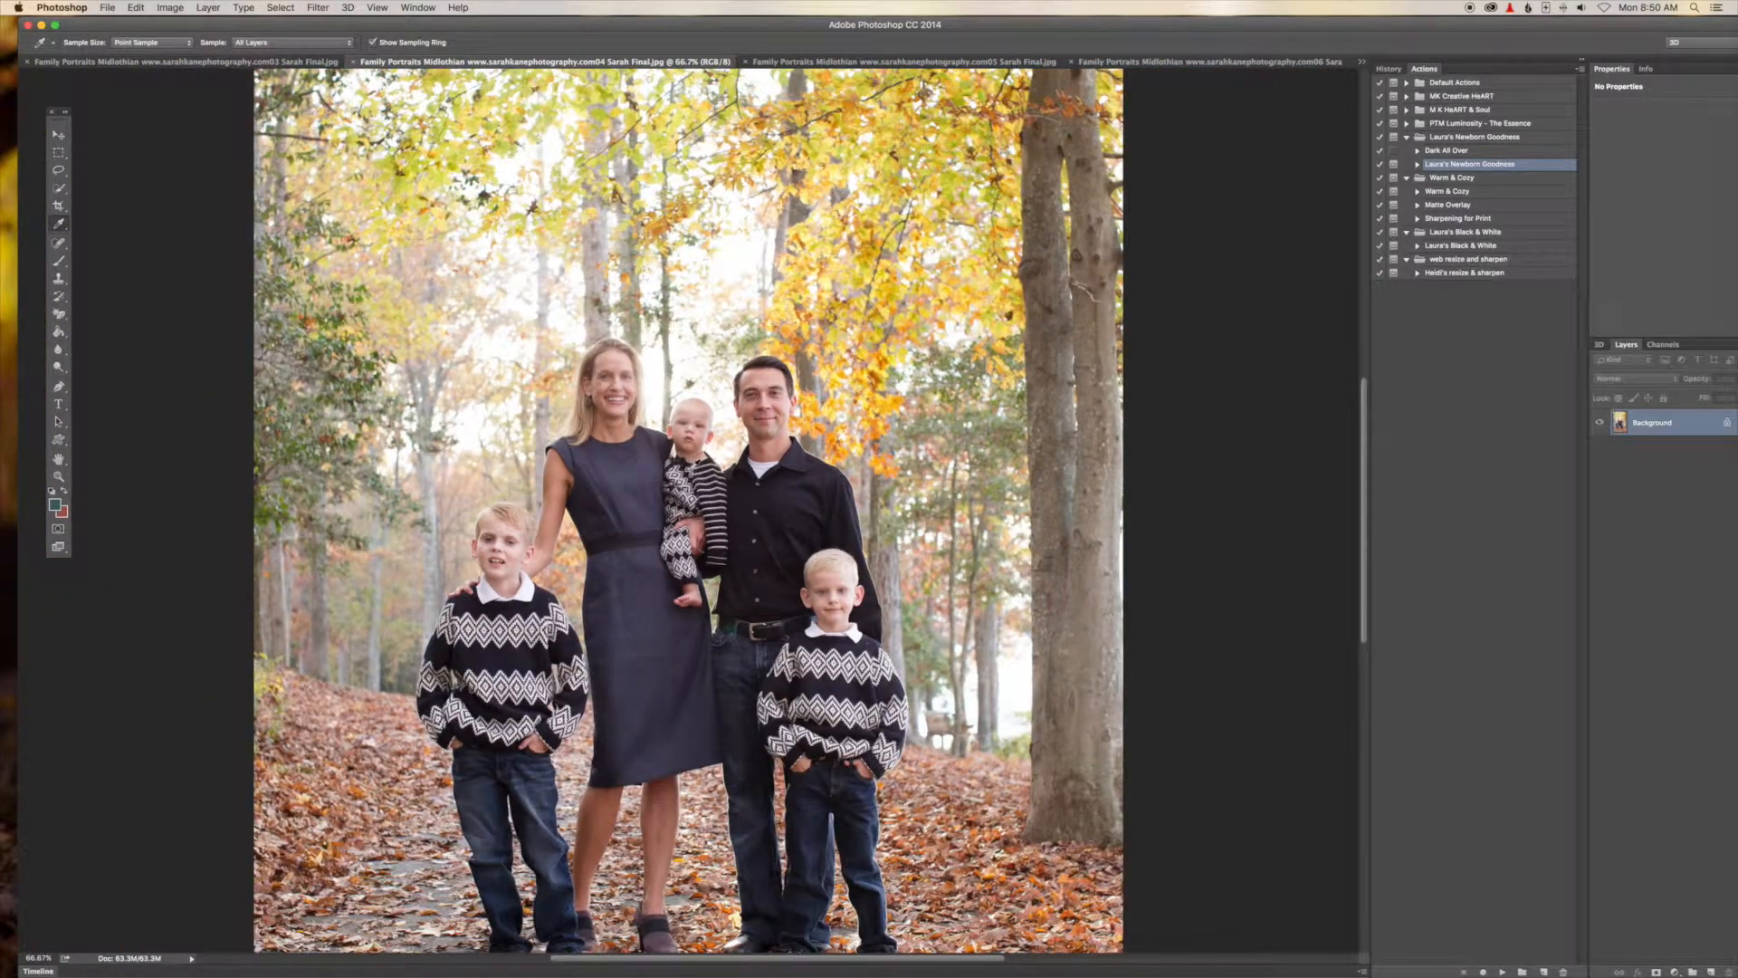
key(l)
key(super+minus)
key(super+minus)
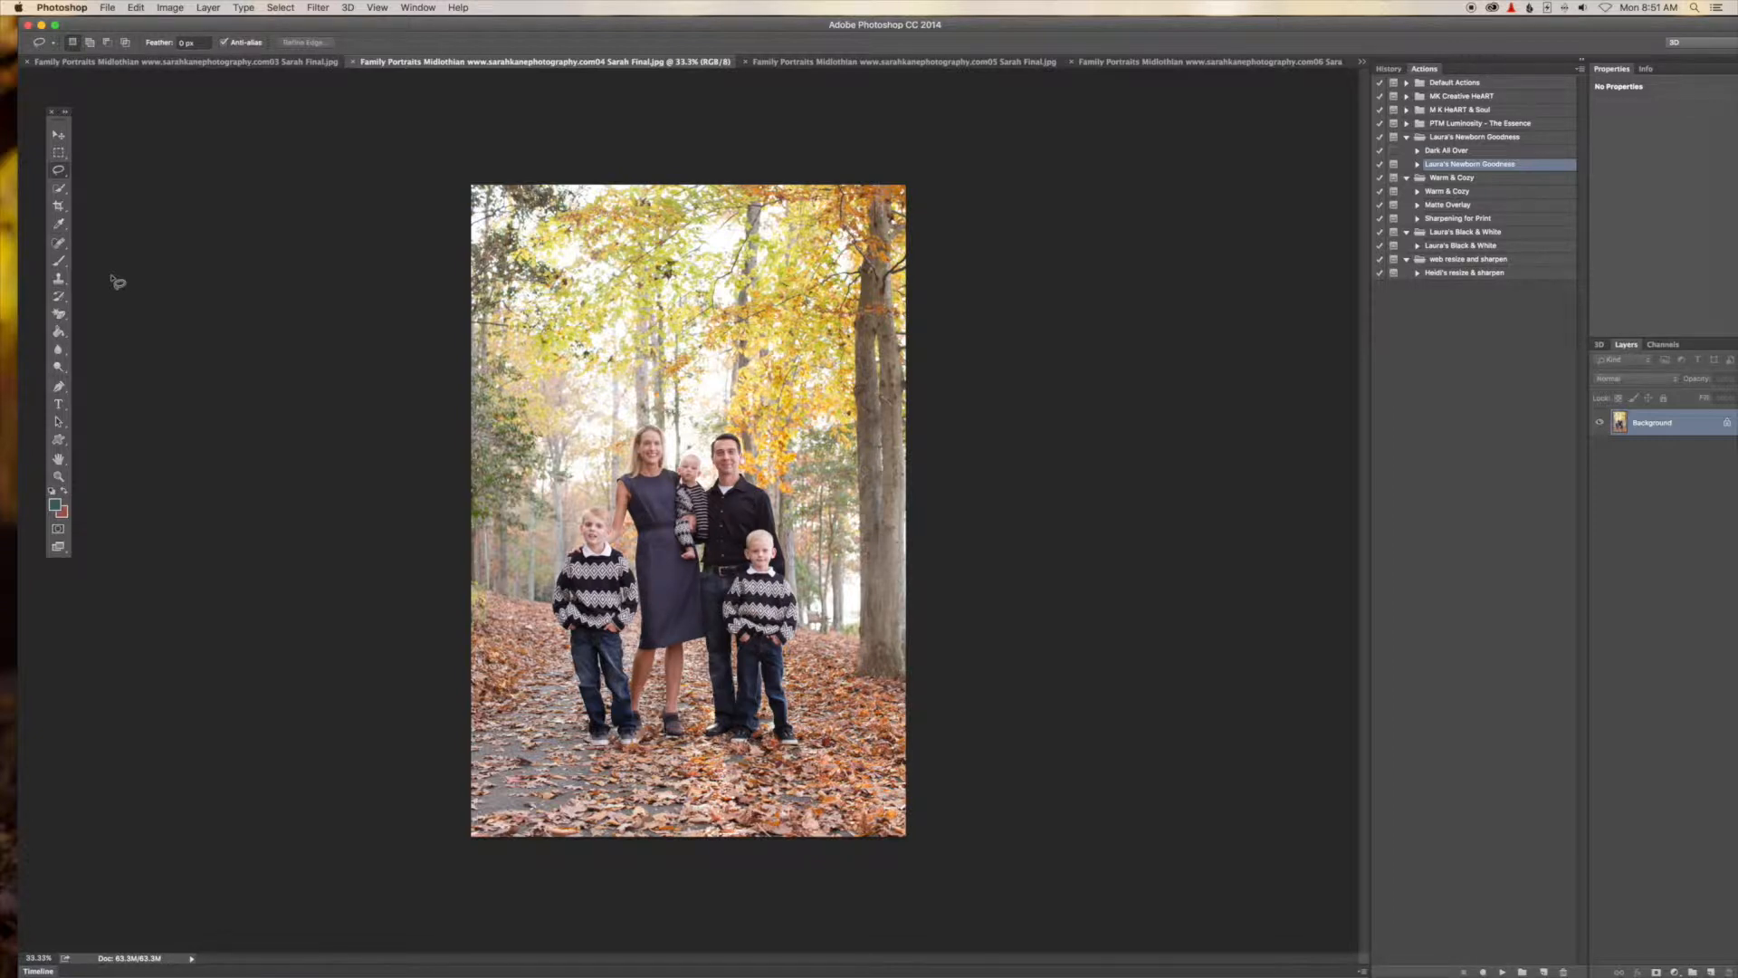
Select all of the 04 photo, copy it, and paste it into the 03 photo as a new layer.
key(super+a)
click(59, 423)
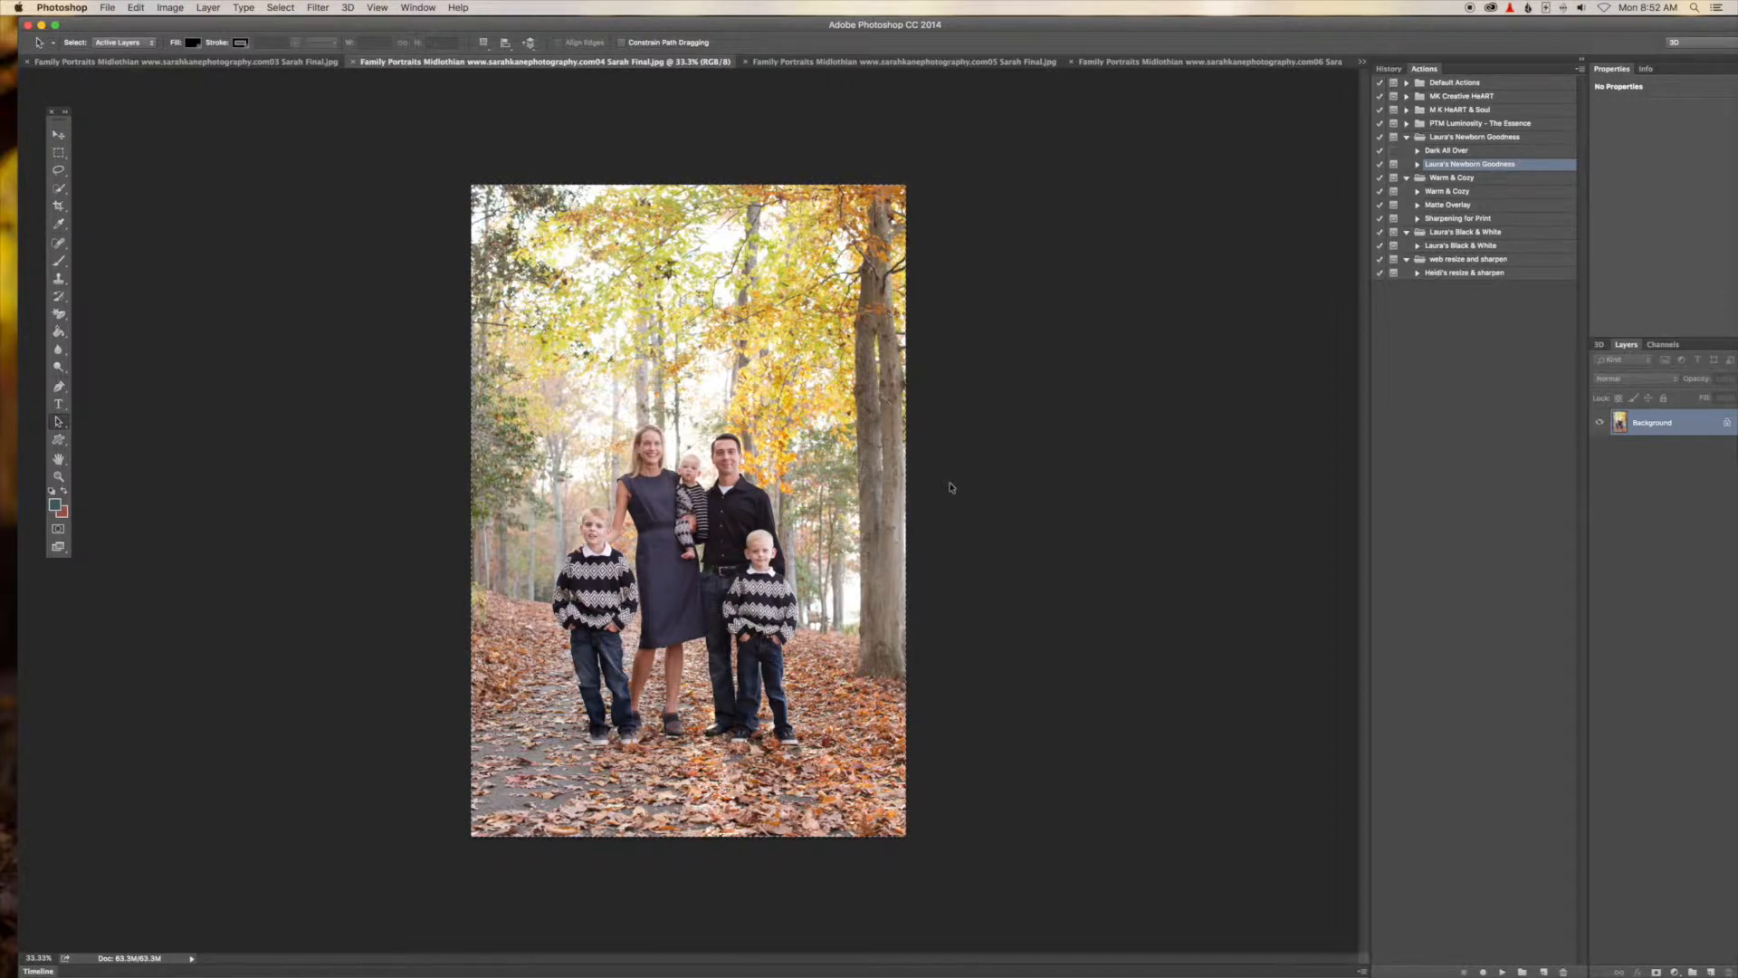
key(super+c)
click(284, 60)
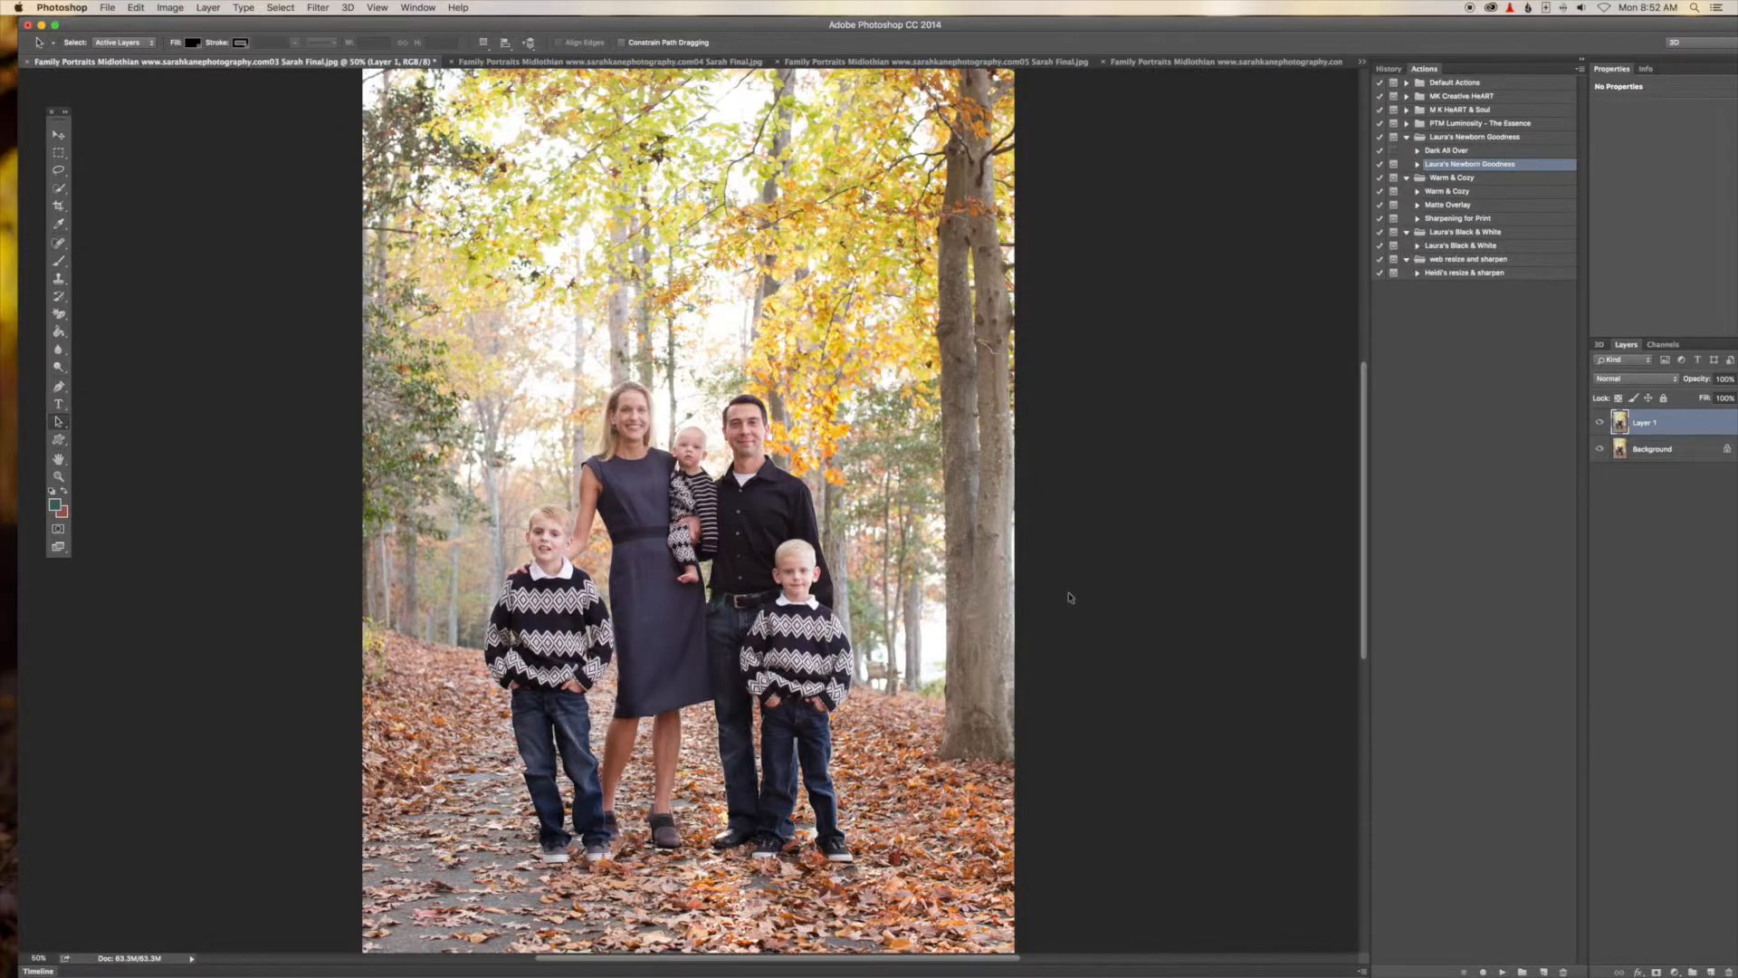
Toggle the pasted layer's visibility repeatedly to compare the two shots.
click(1601, 424)
click(1601, 423)
click(1600, 423)
click(1601, 424)
click(1601, 424)
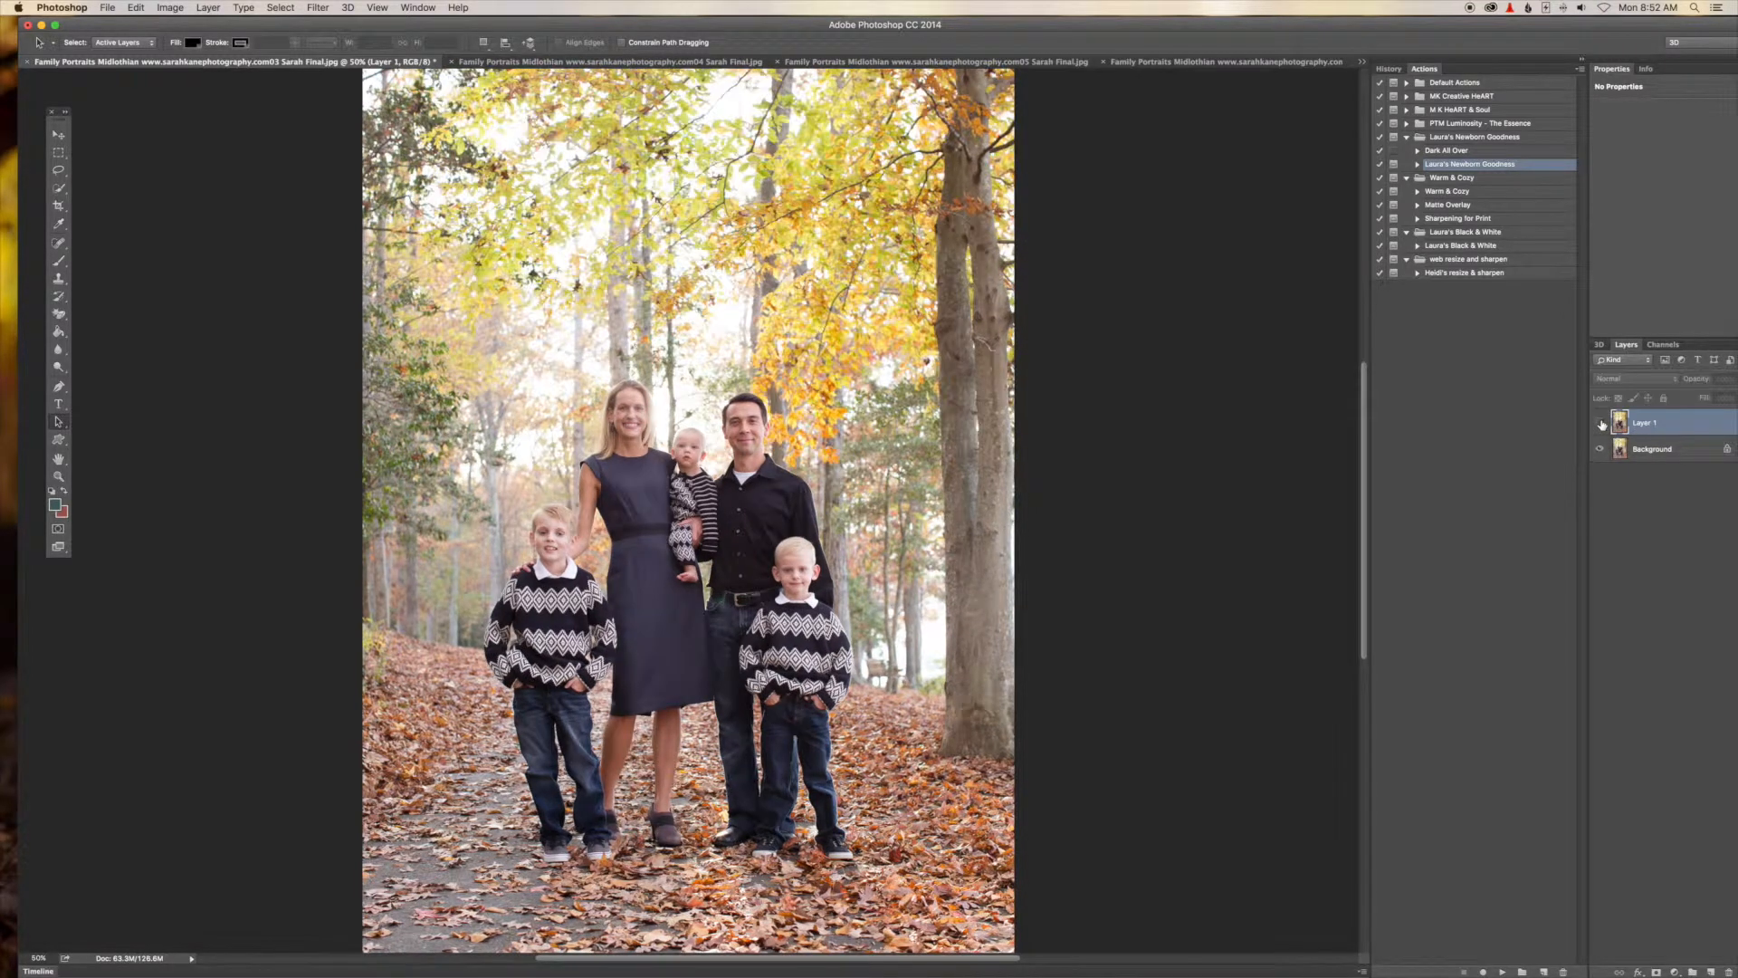
click(1601, 425)
click(1600, 427)
click(1601, 427)
click(1601, 426)
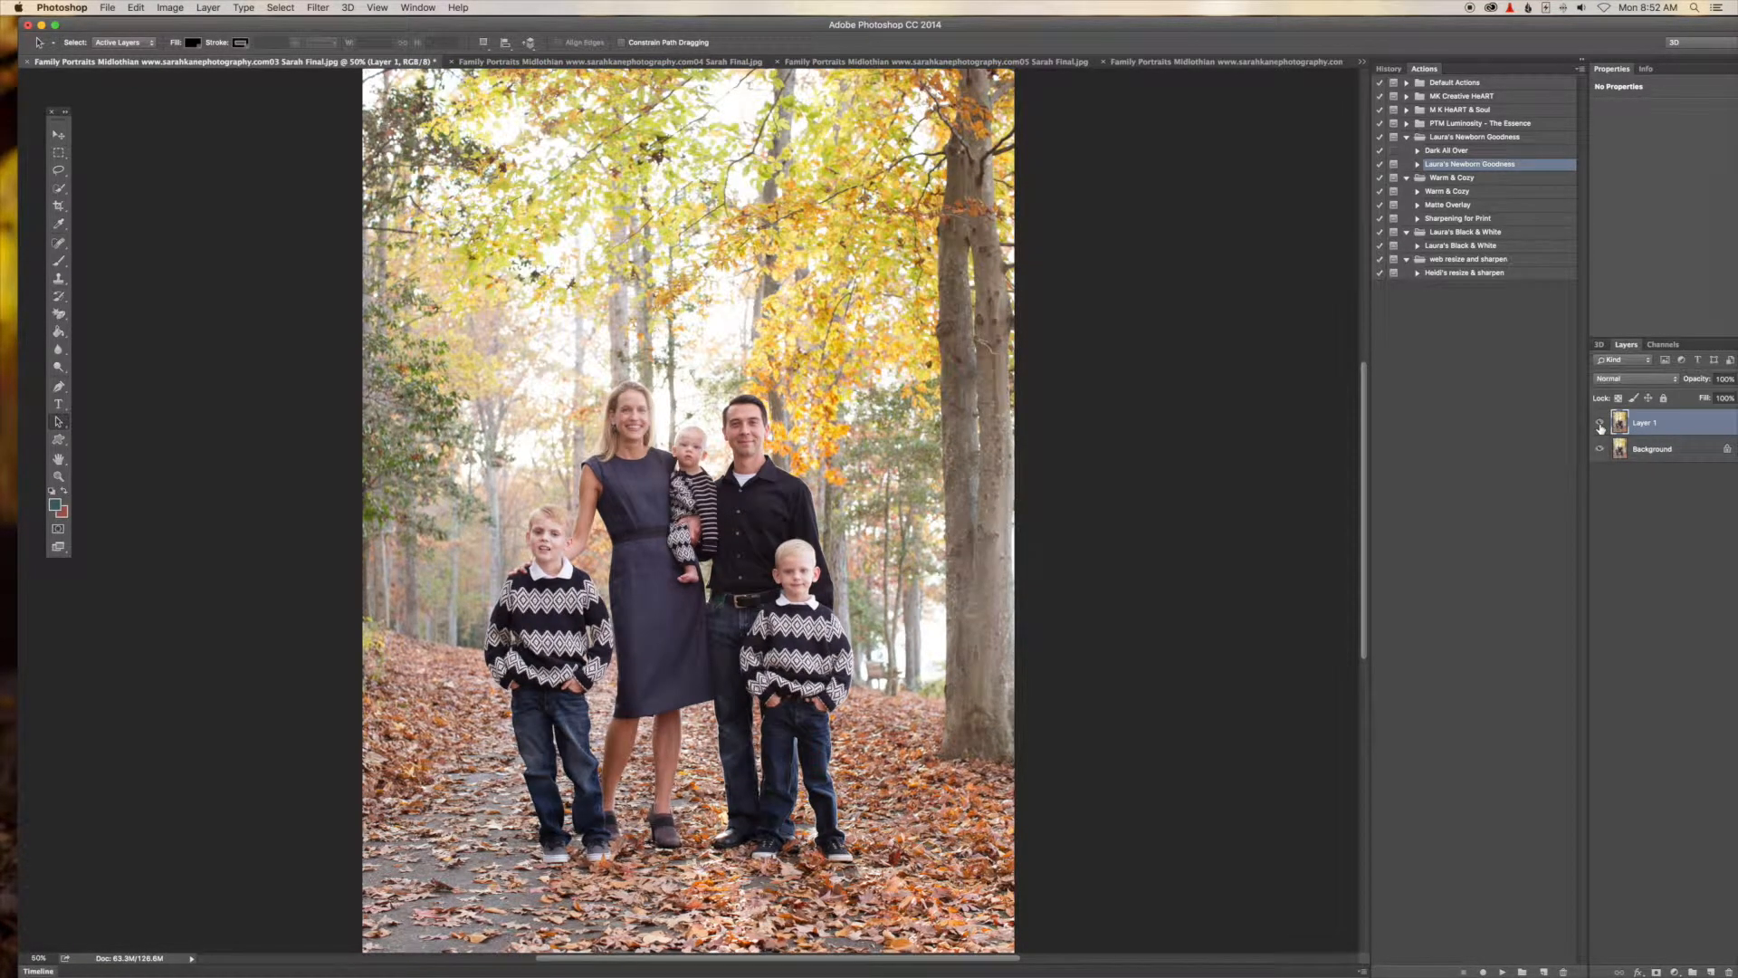
Lower the pasted layer's opacity to about 66%.
key(super+minus)
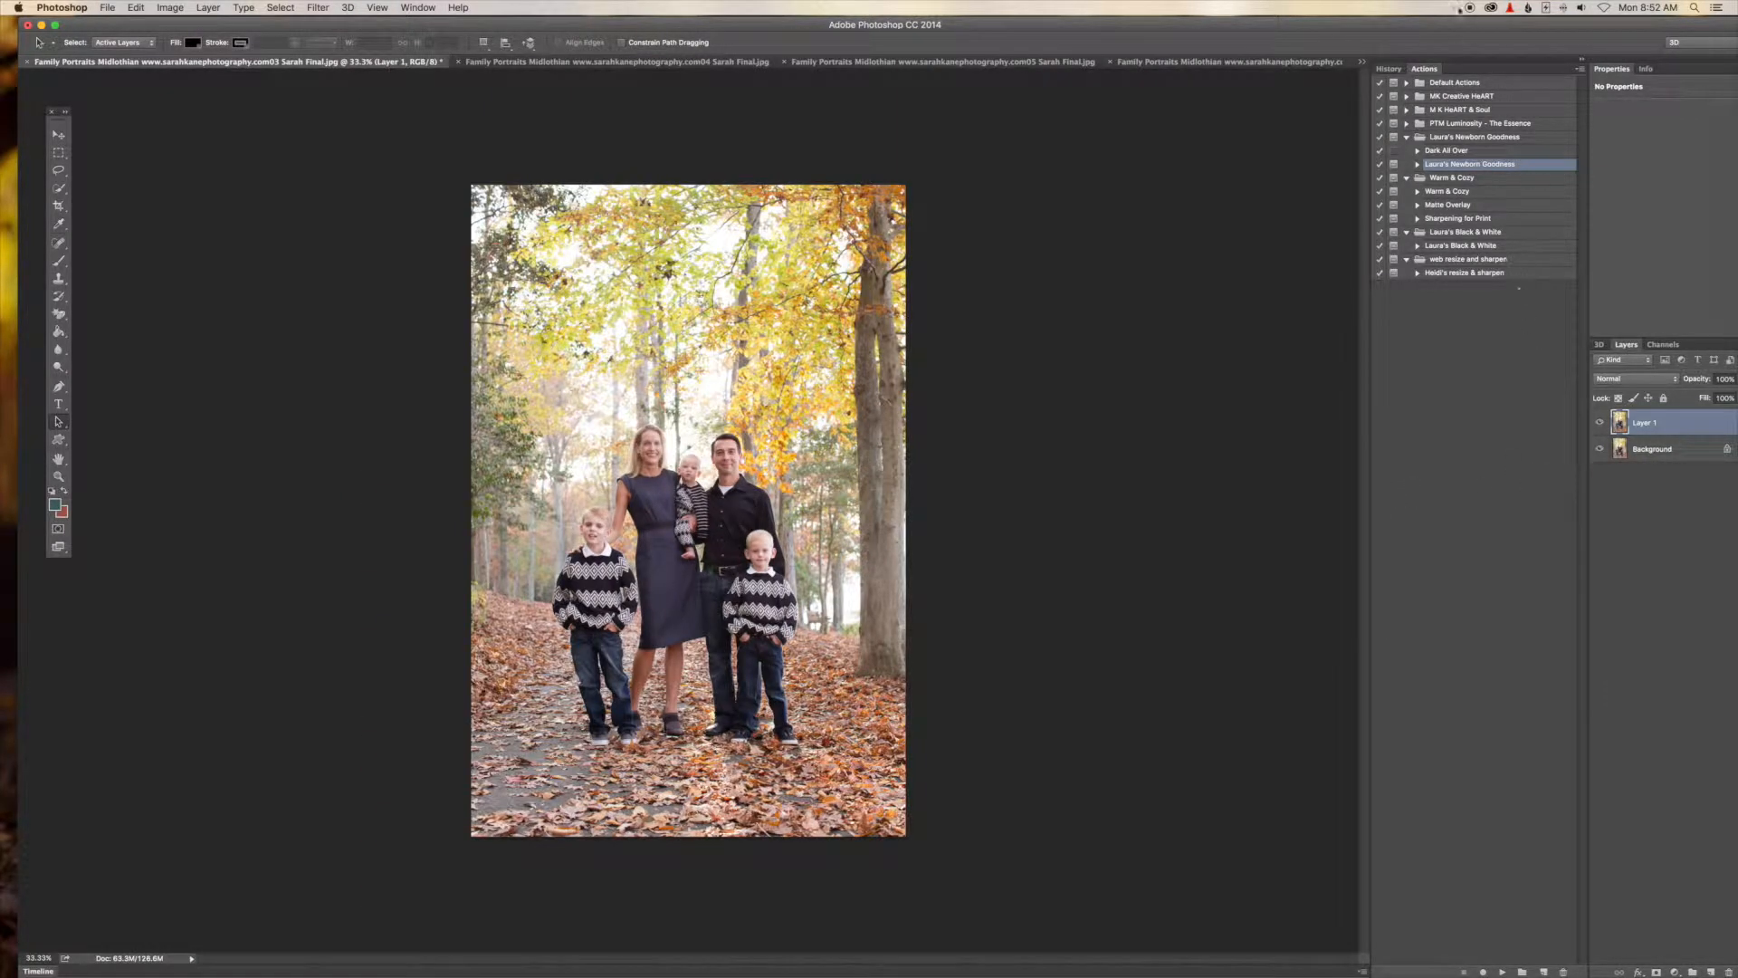
drag(1468, 30, 1399, 34)
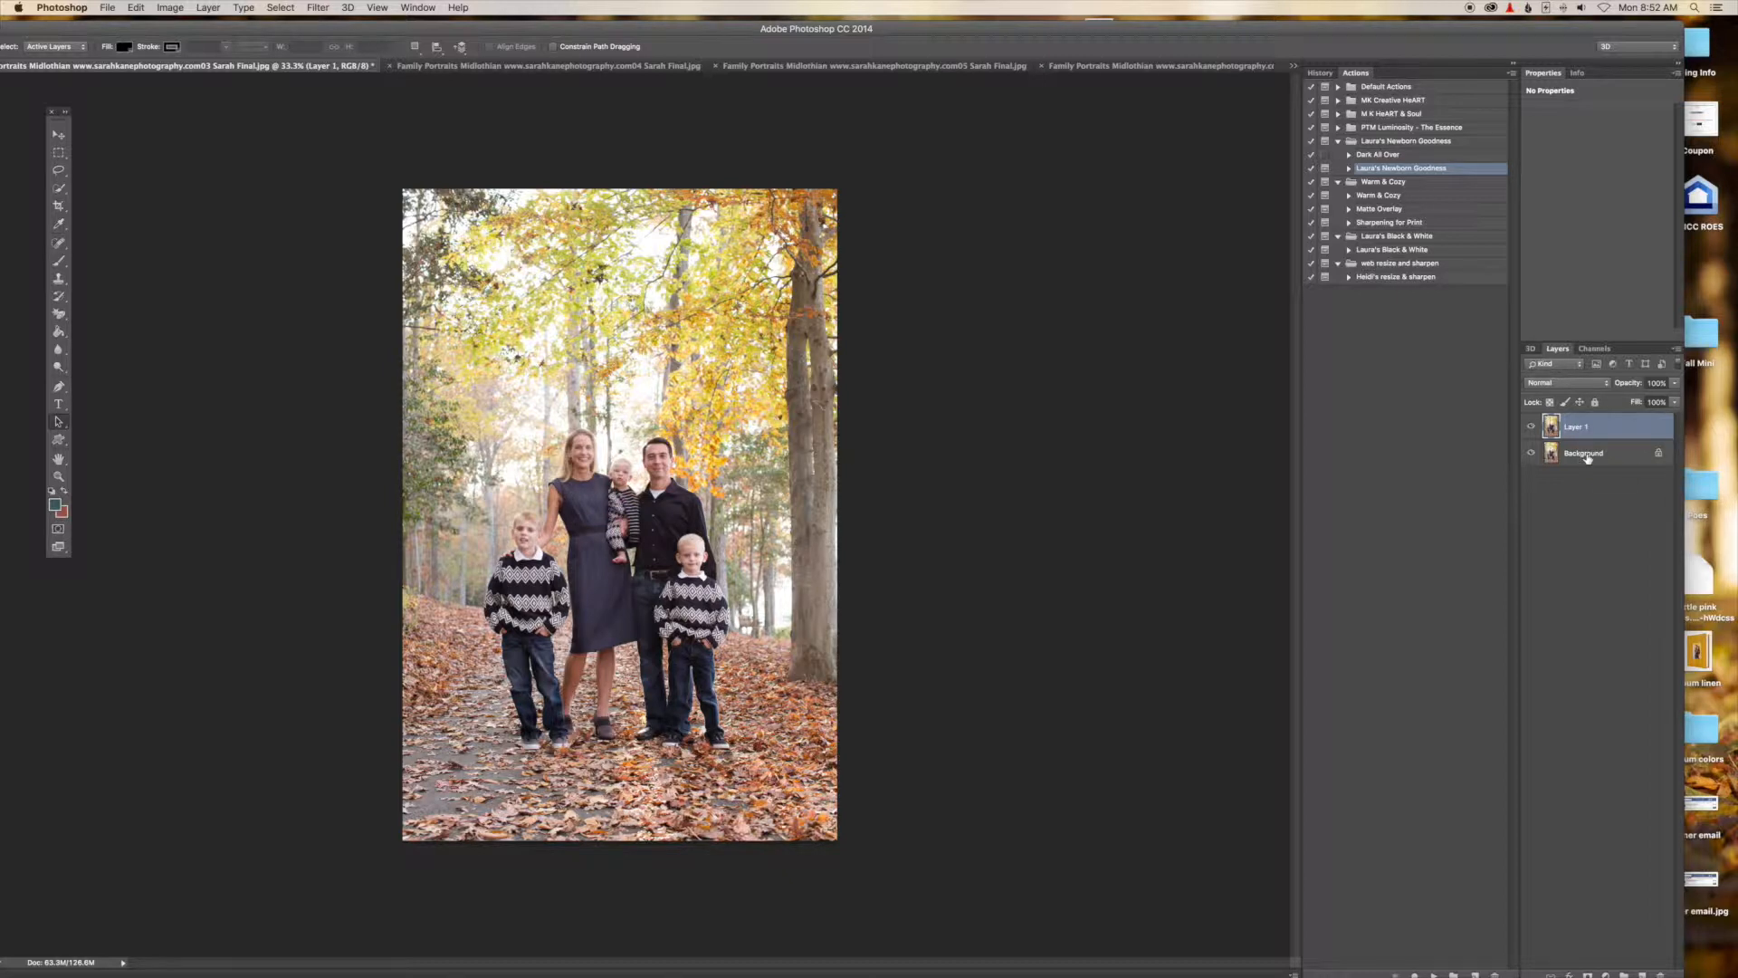
click(1675, 400)
drag(1675, 399, 1656, 402)
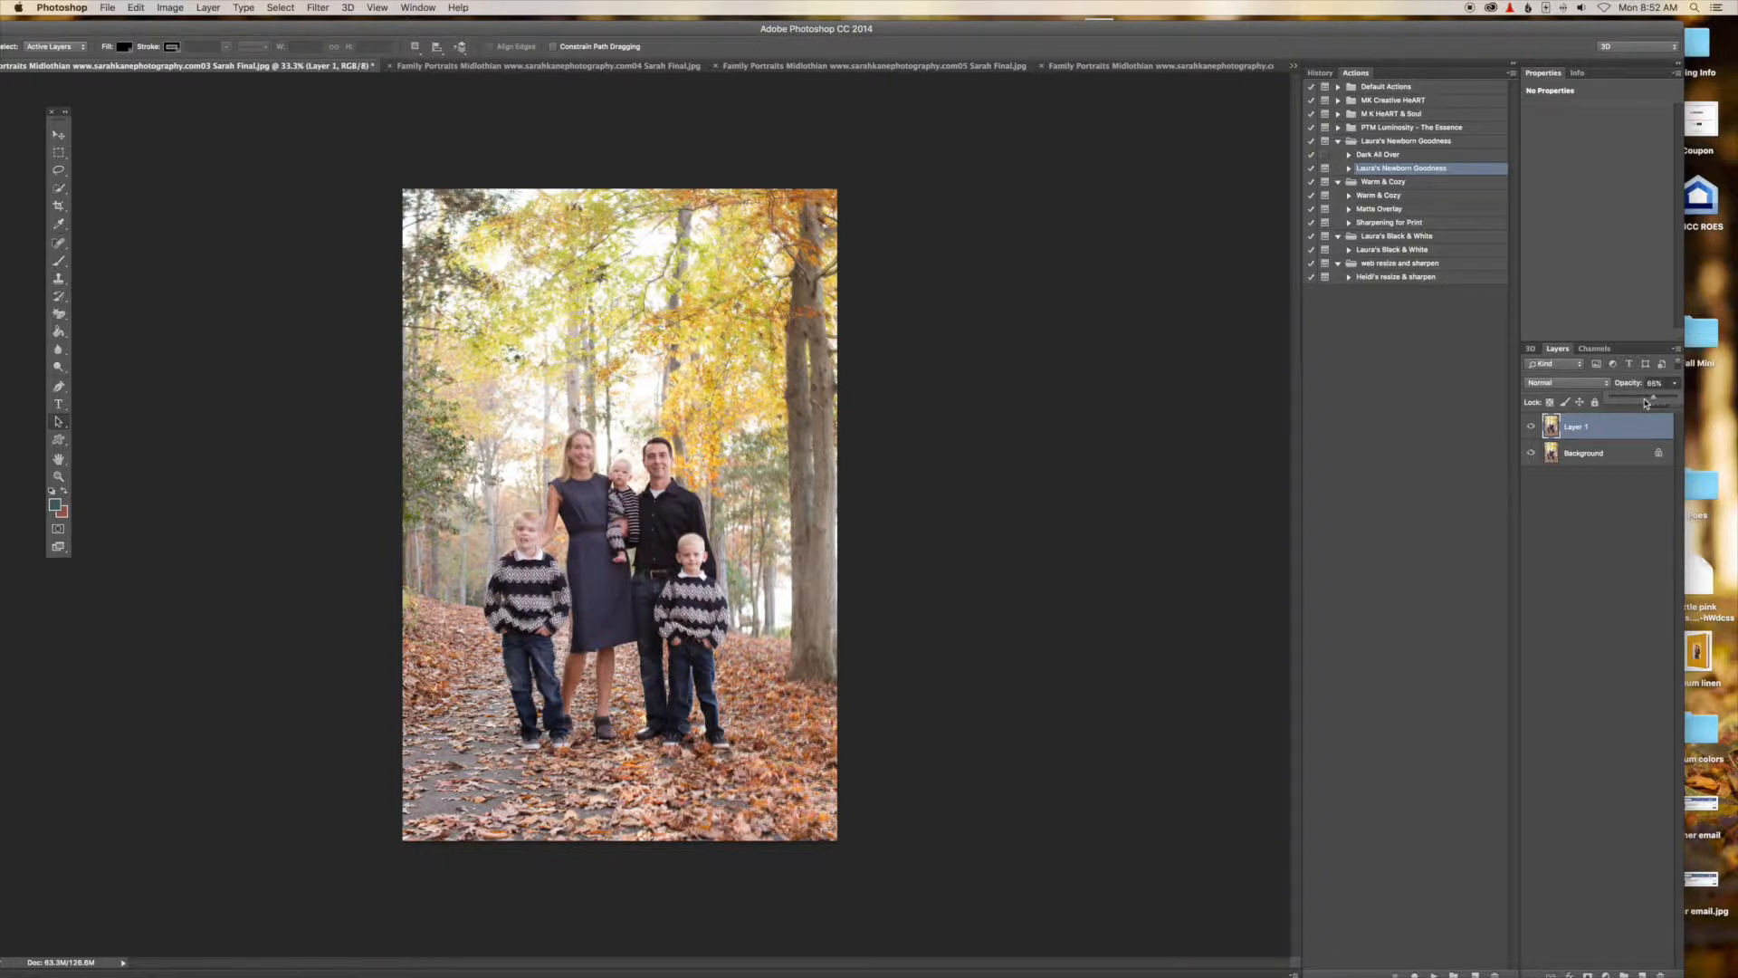
Nudge the pasted layer upward with the Move tool to align it with the background photo.
key(super+equal)
key(super+equal)
key(super+equal)
key(super+equal)
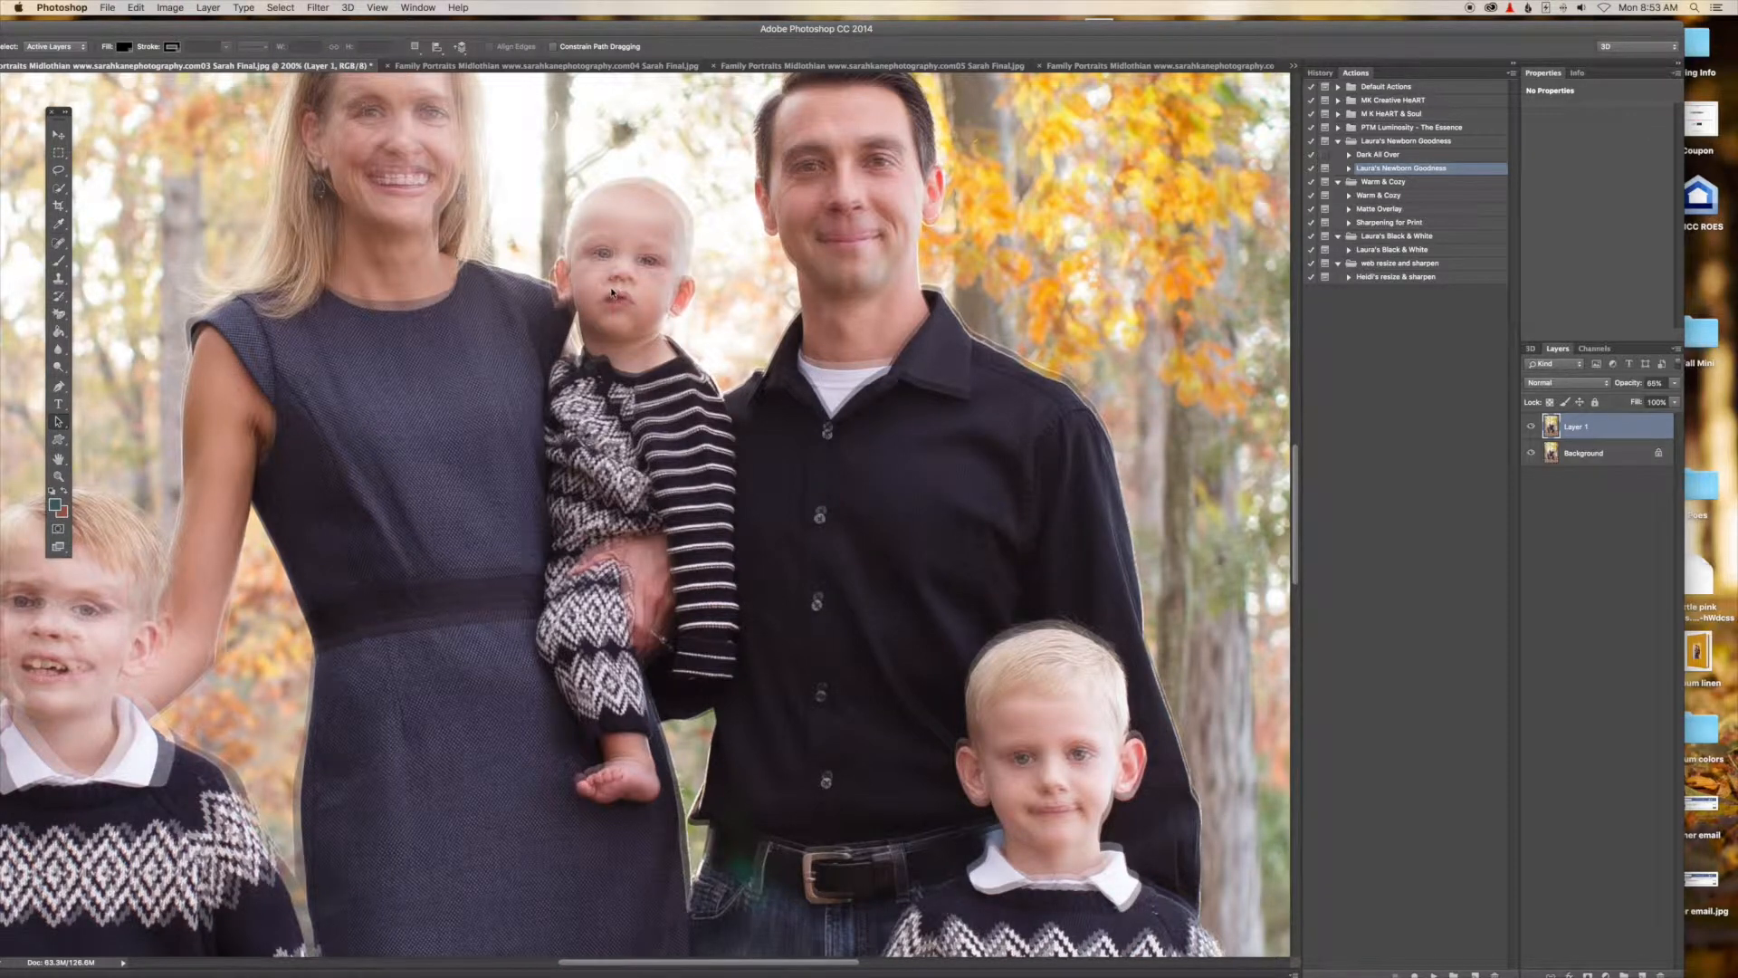
click(58, 134)
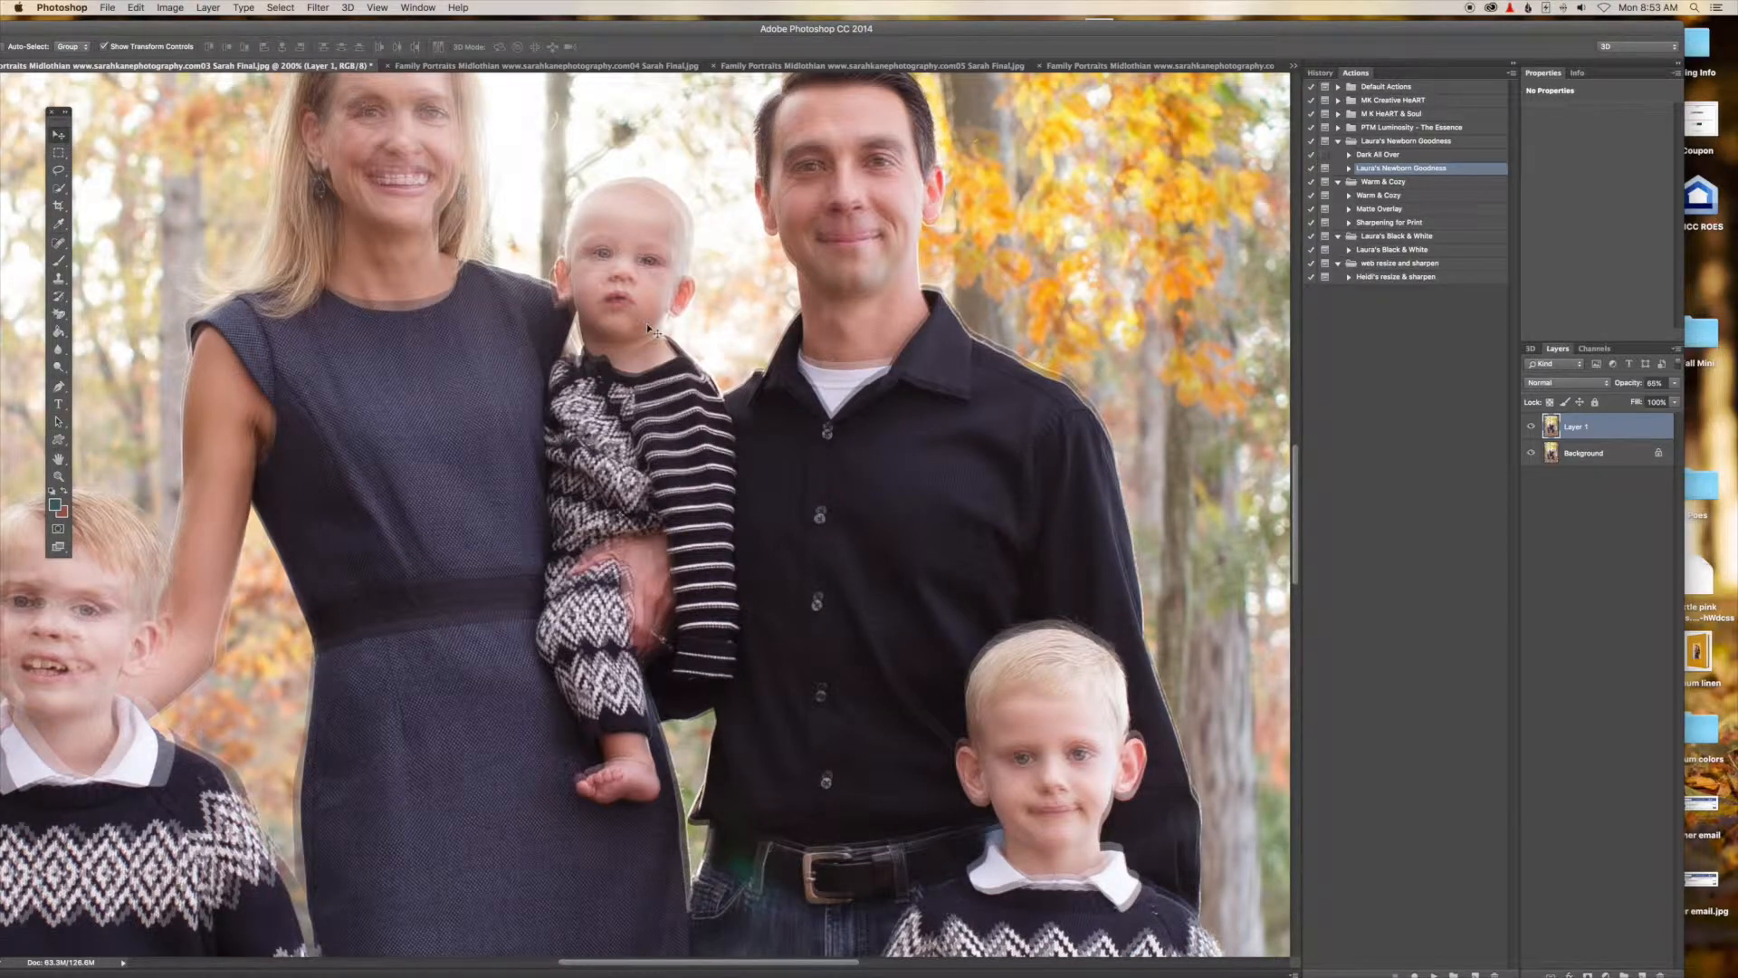
mouse_move(652, 301)
mouse_down()
mouse_move(629, 299)
mouse_move(642, 303)
mouse_up()
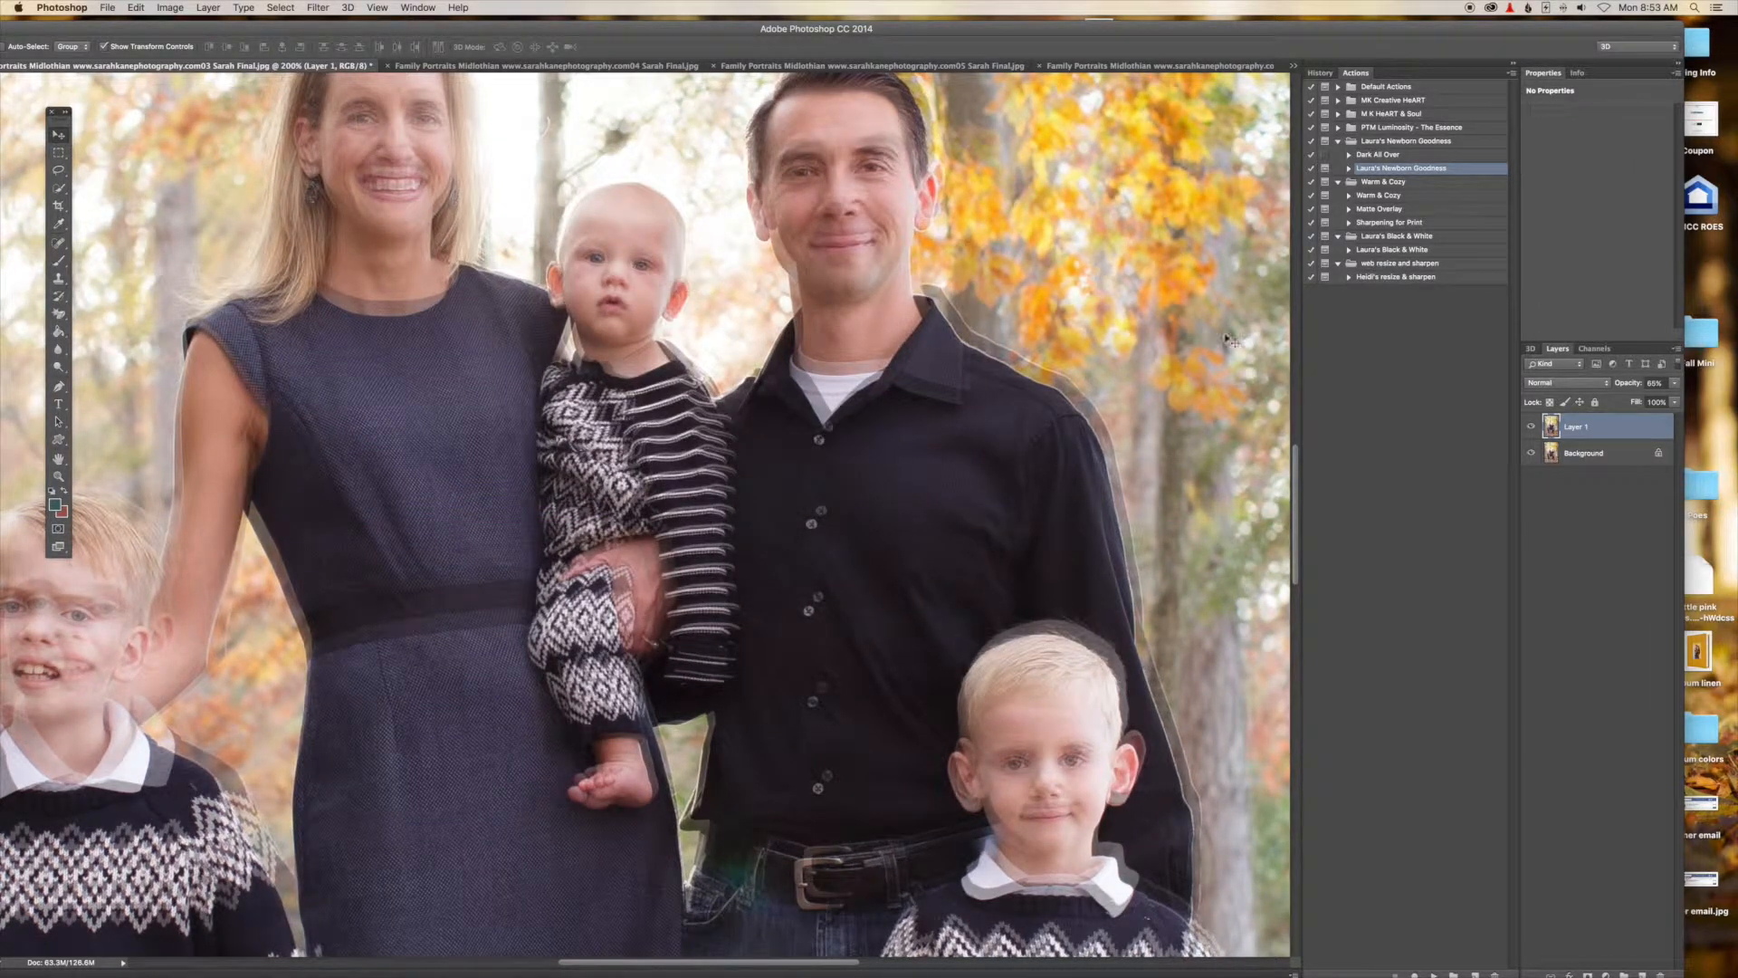
key(Up)
key(Up)
key(Up)
key(Up)
key(Up)
key(Up)
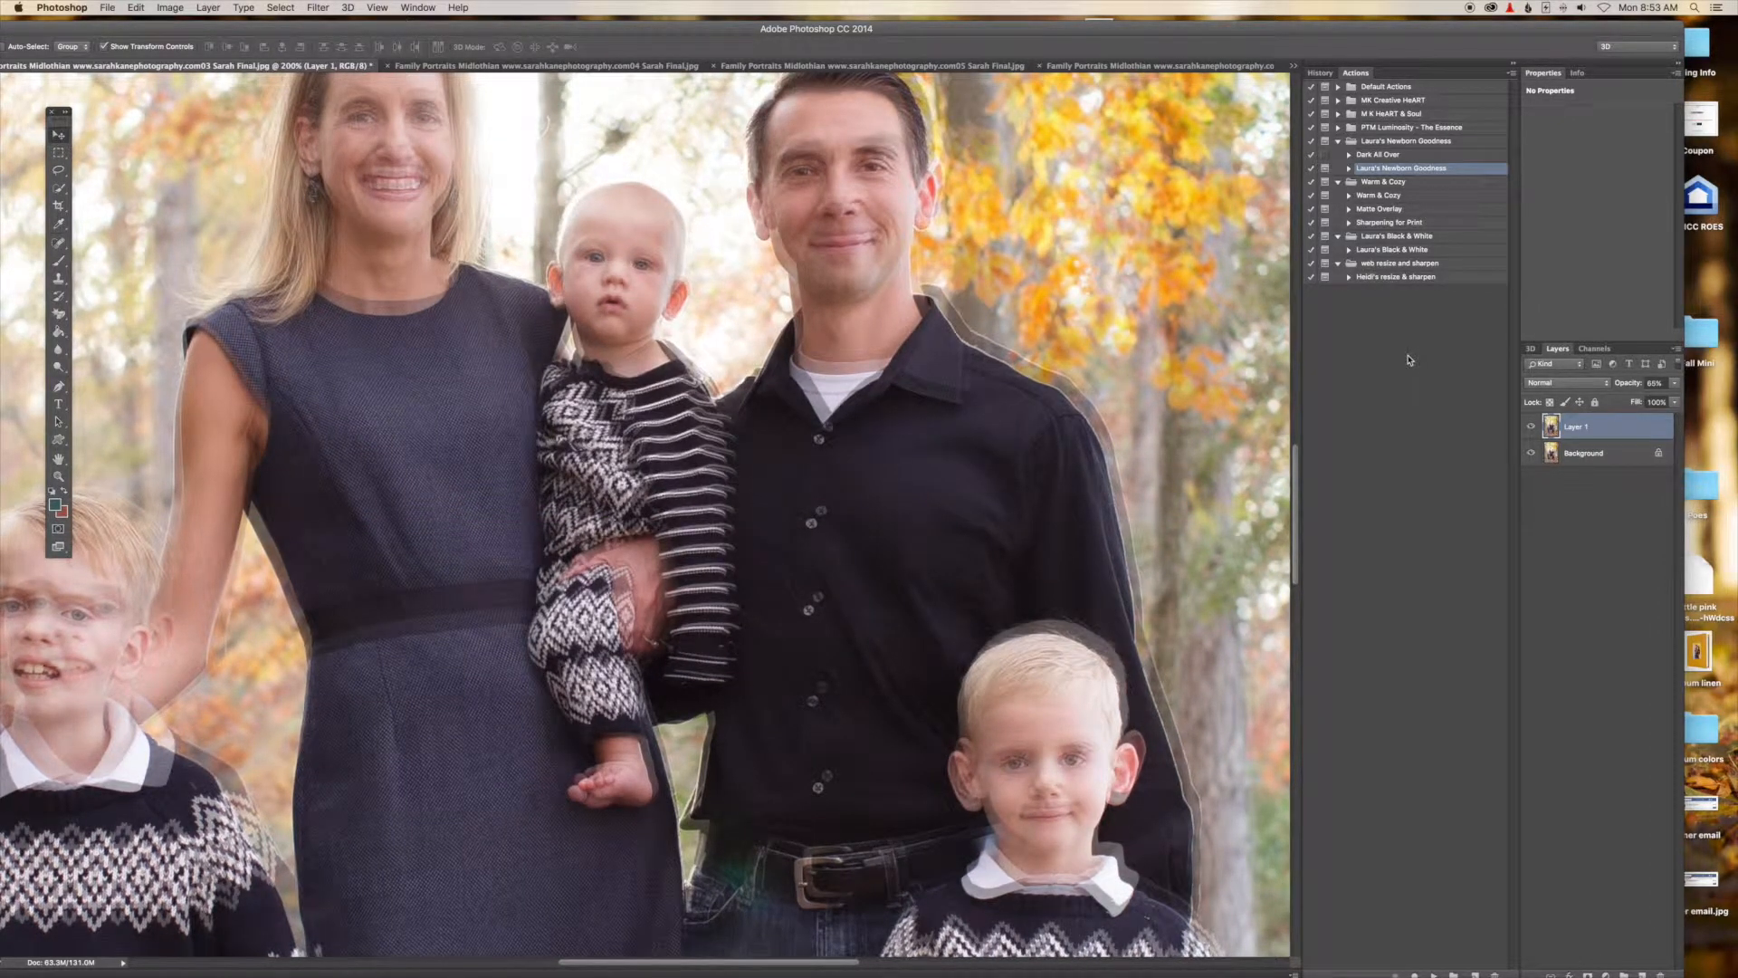
key(Up)
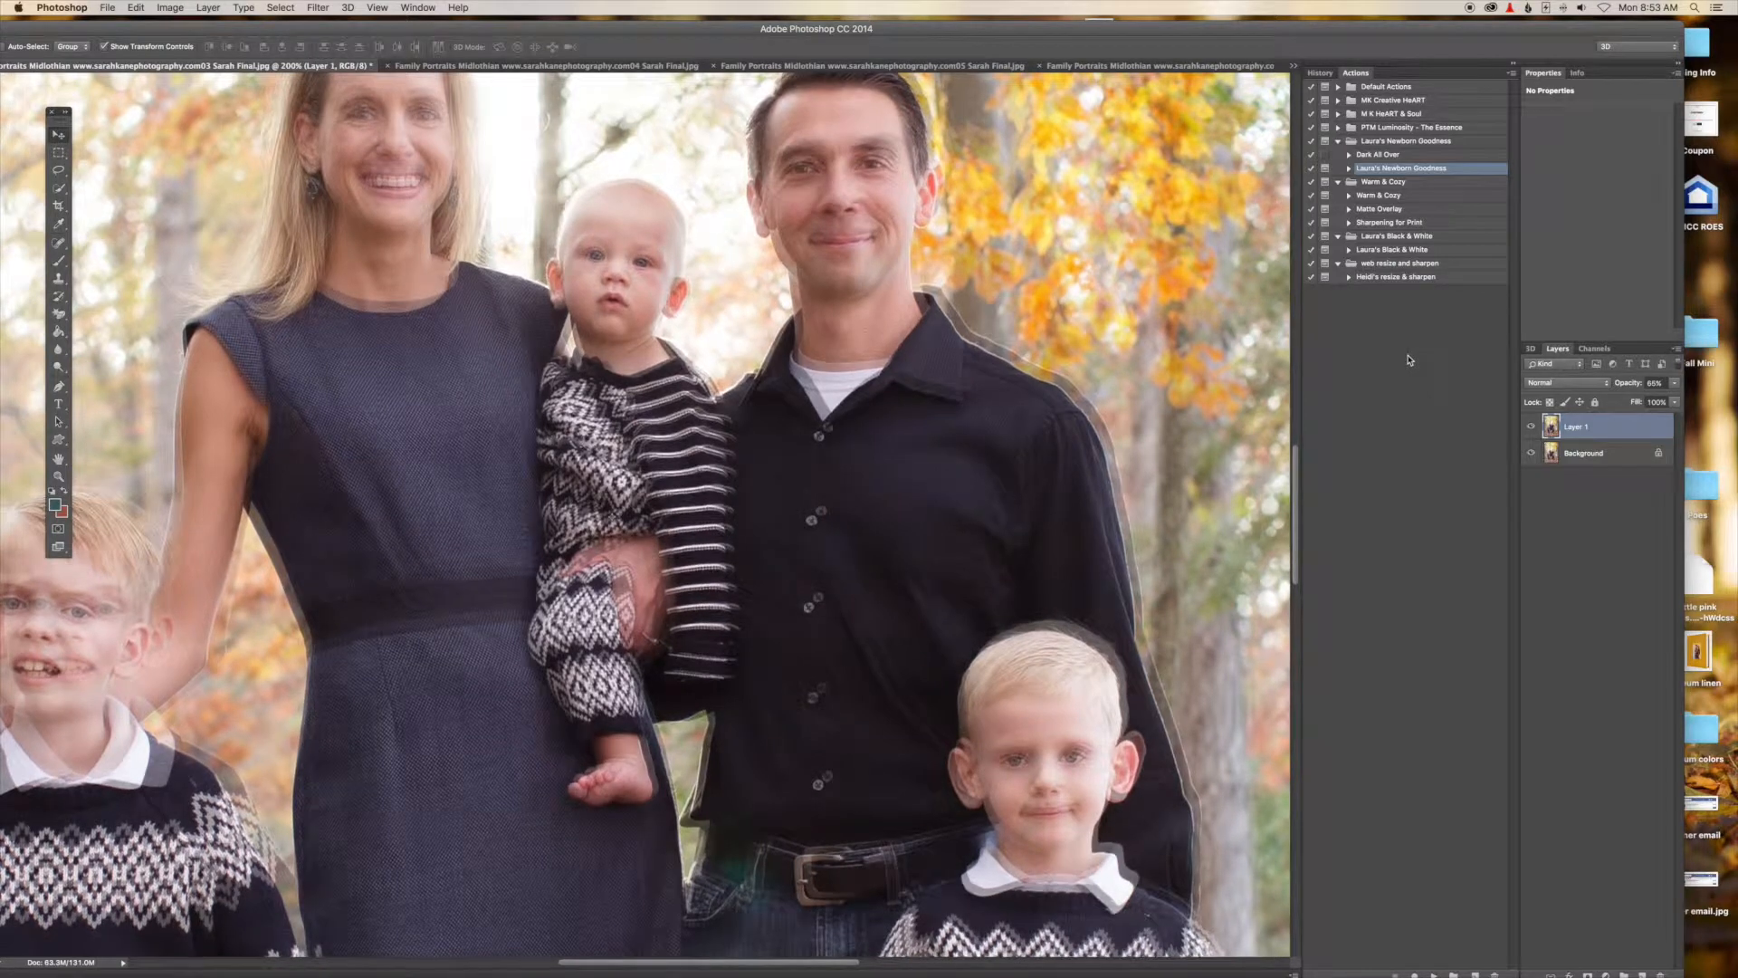
key(Up)
key(Up)
Restore the pasted layer's opacity to 100%.
key(super+minus)
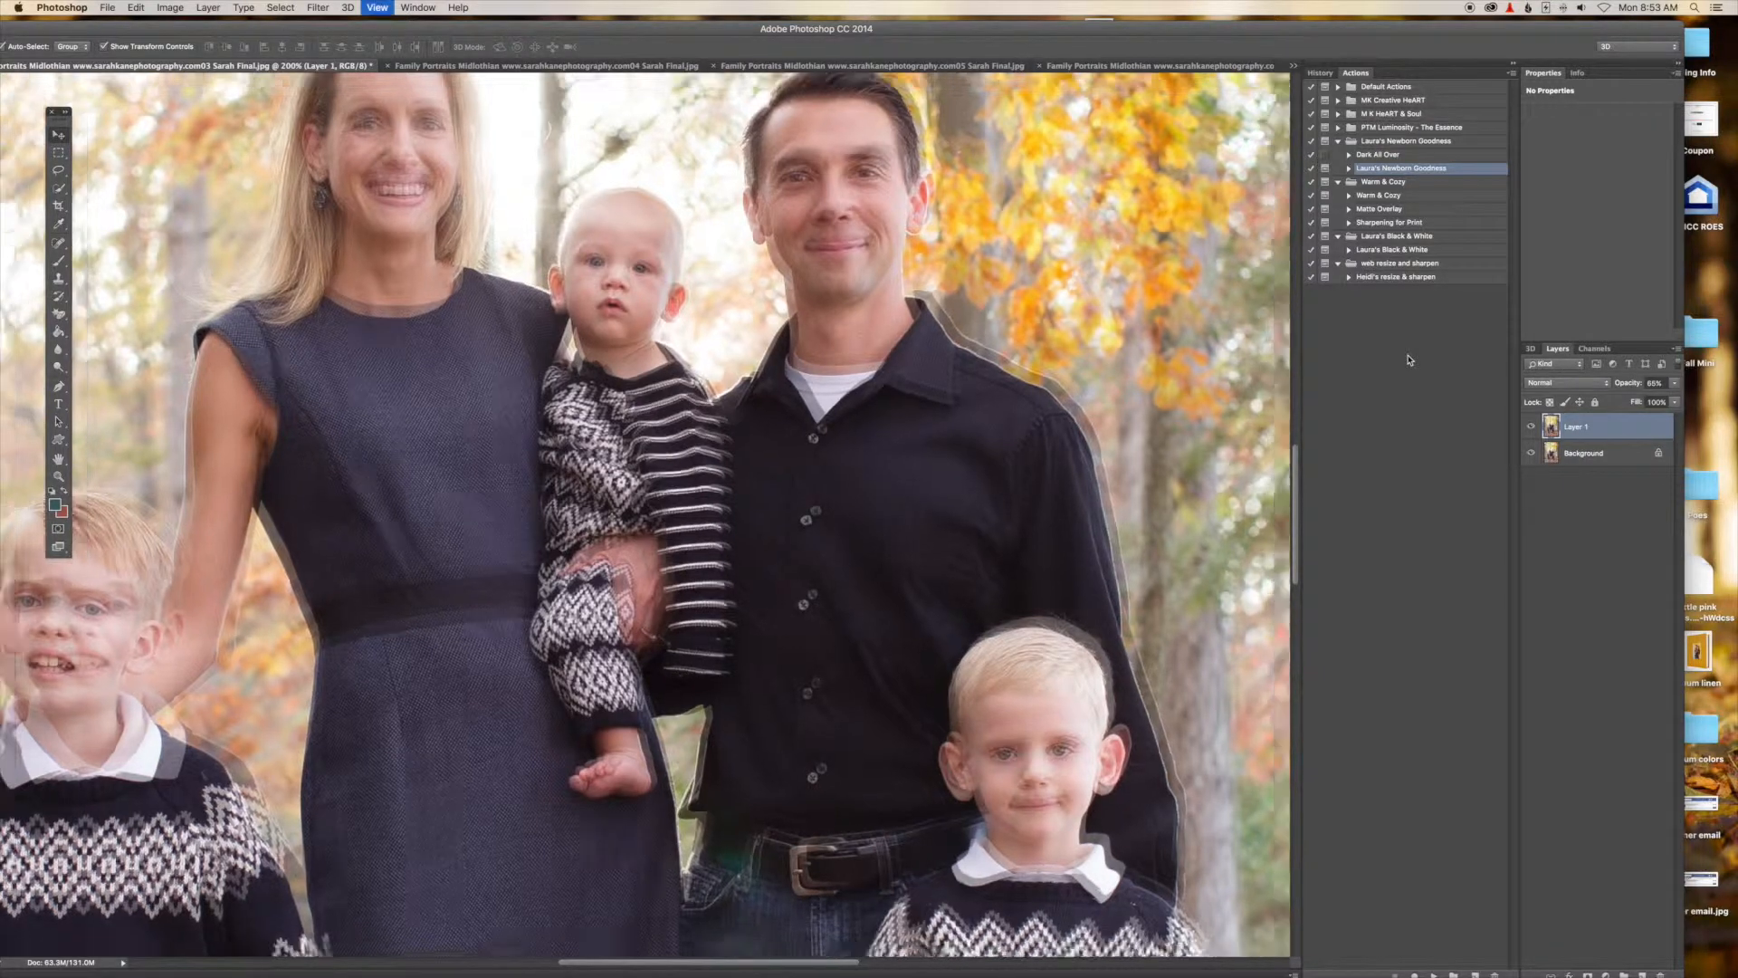
key(super+minus)
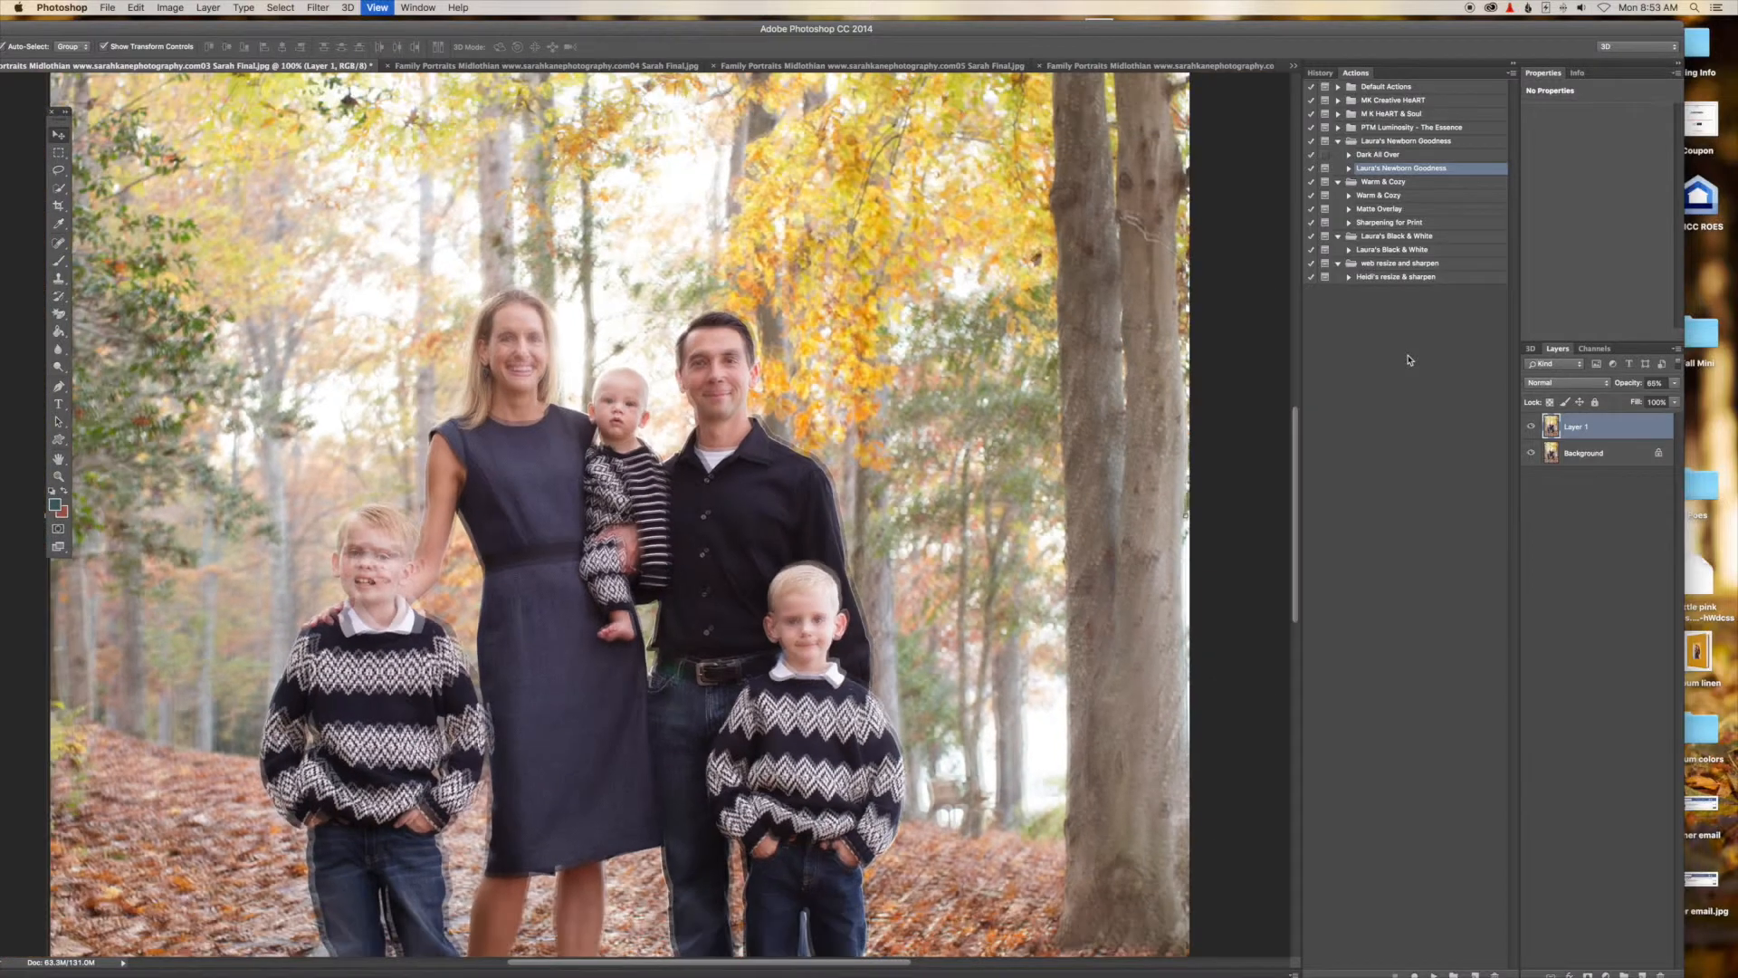
key(super+minus)
key(super+minus)
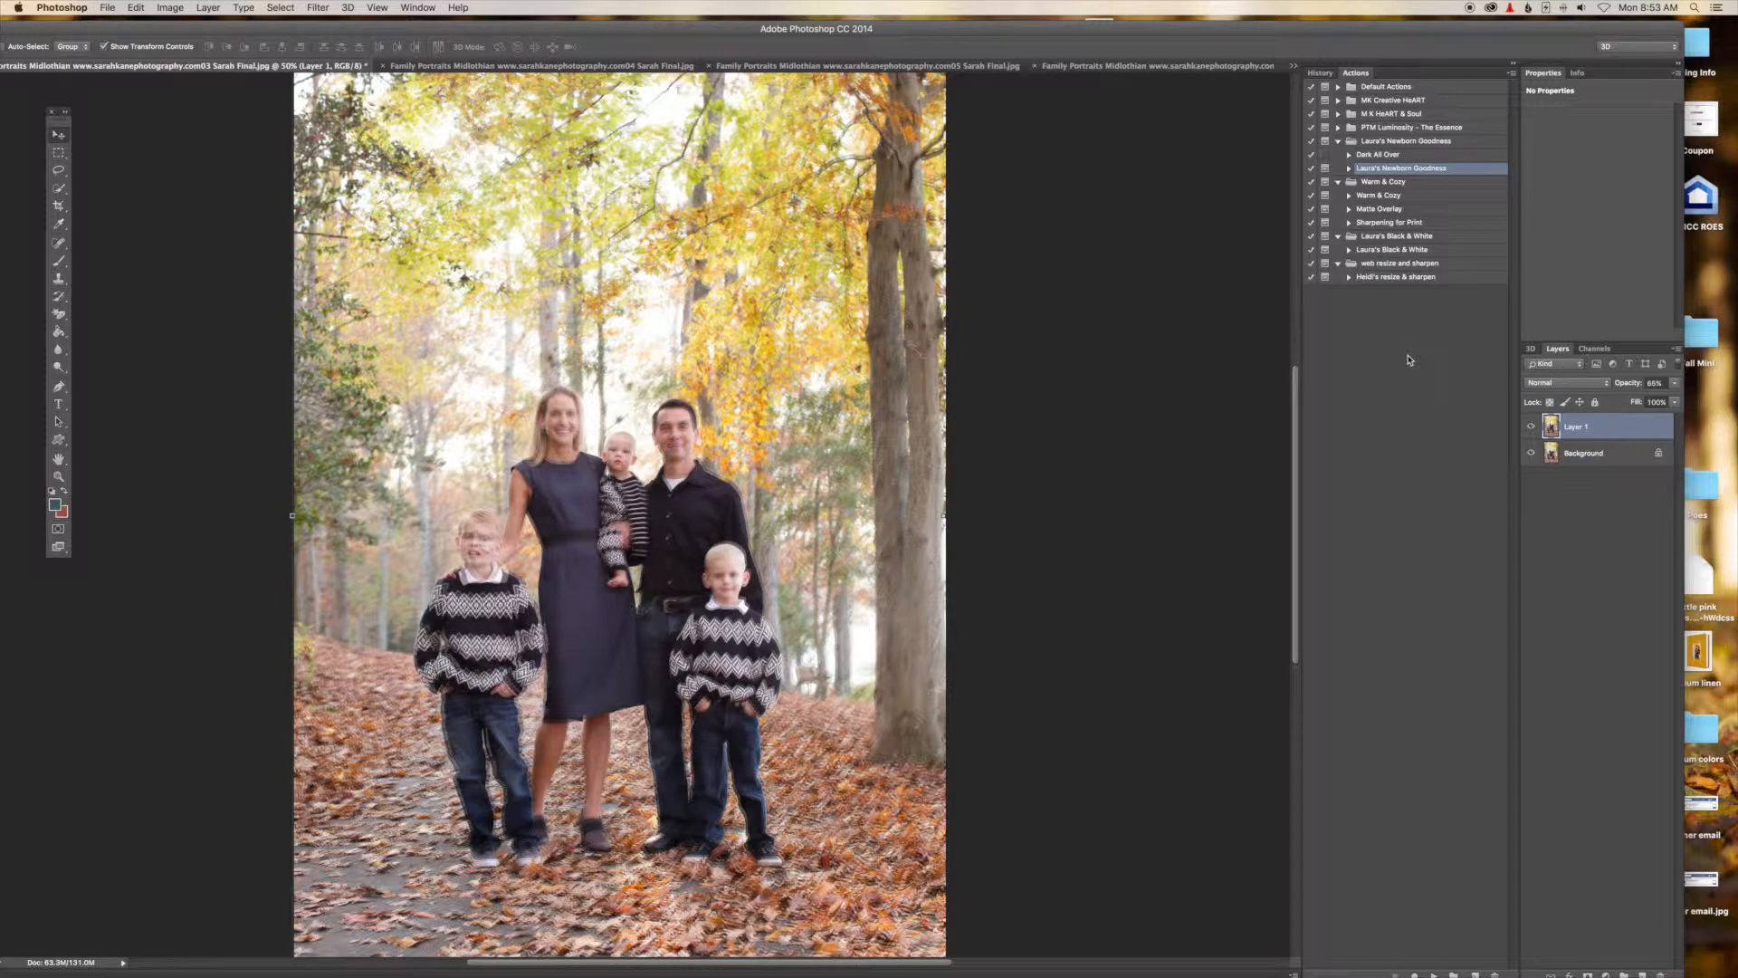
click(1674, 383)
drag(1655, 402, 1696, 402)
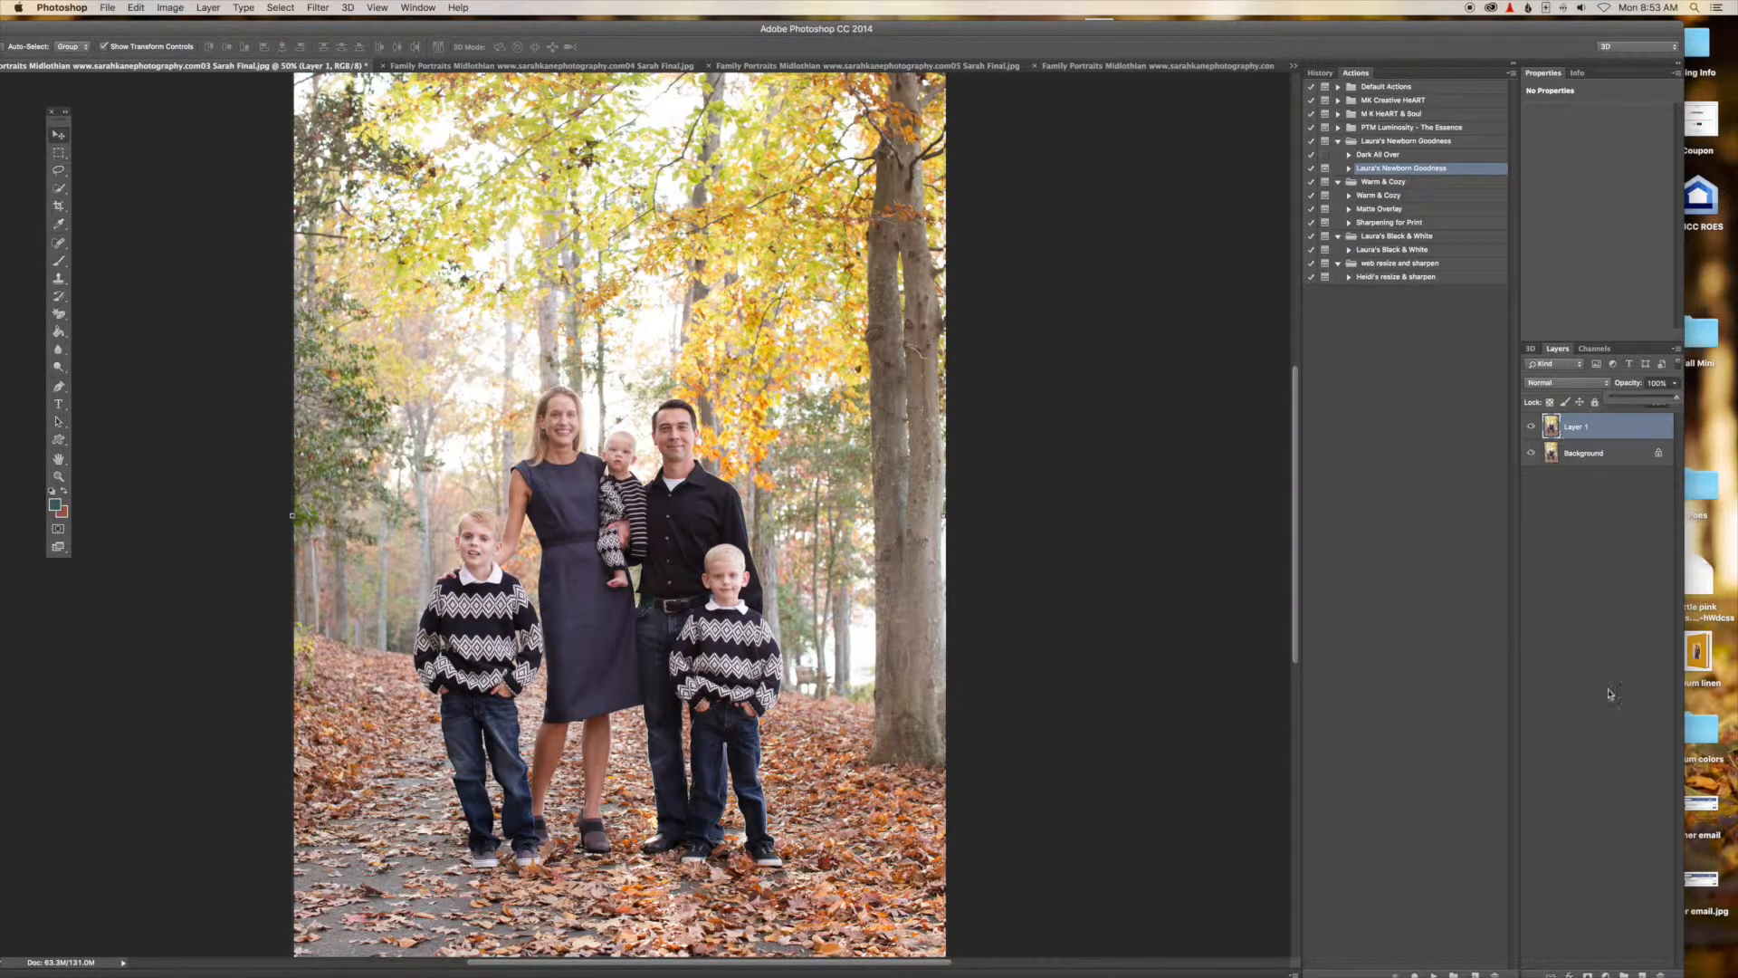
Add a layer mask to the pasted layer and fill the mask with black.
drag(1413, 28, 1410, 23)
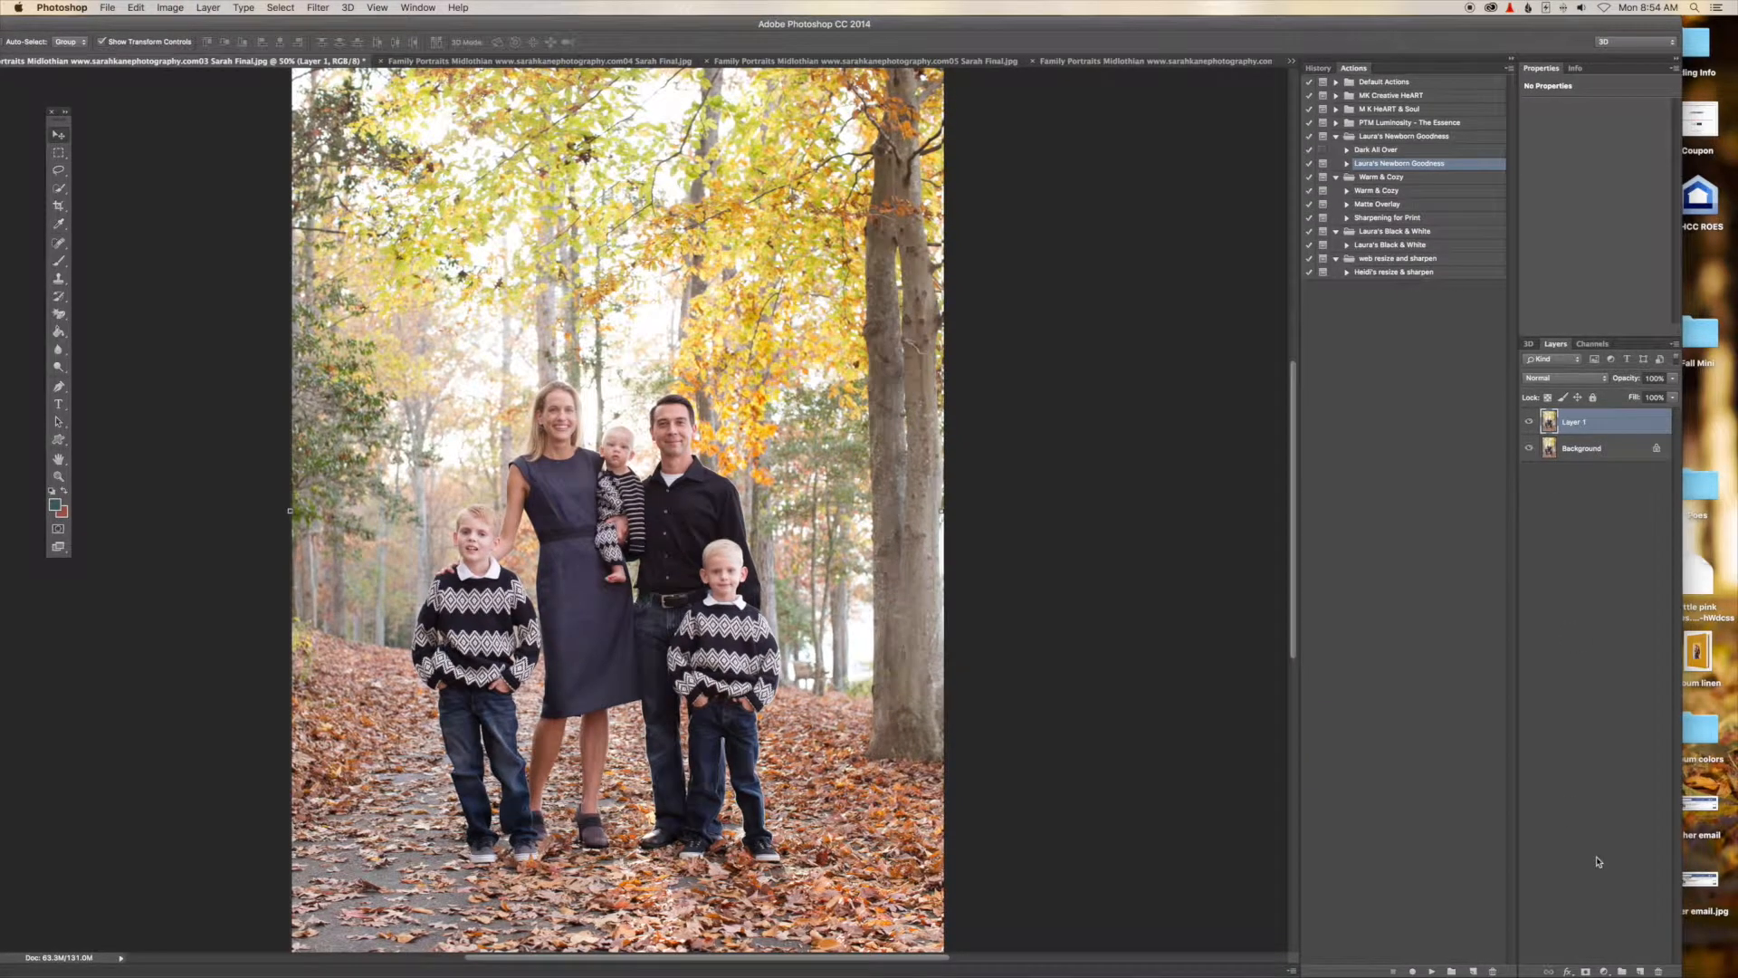
click(1584, 971)
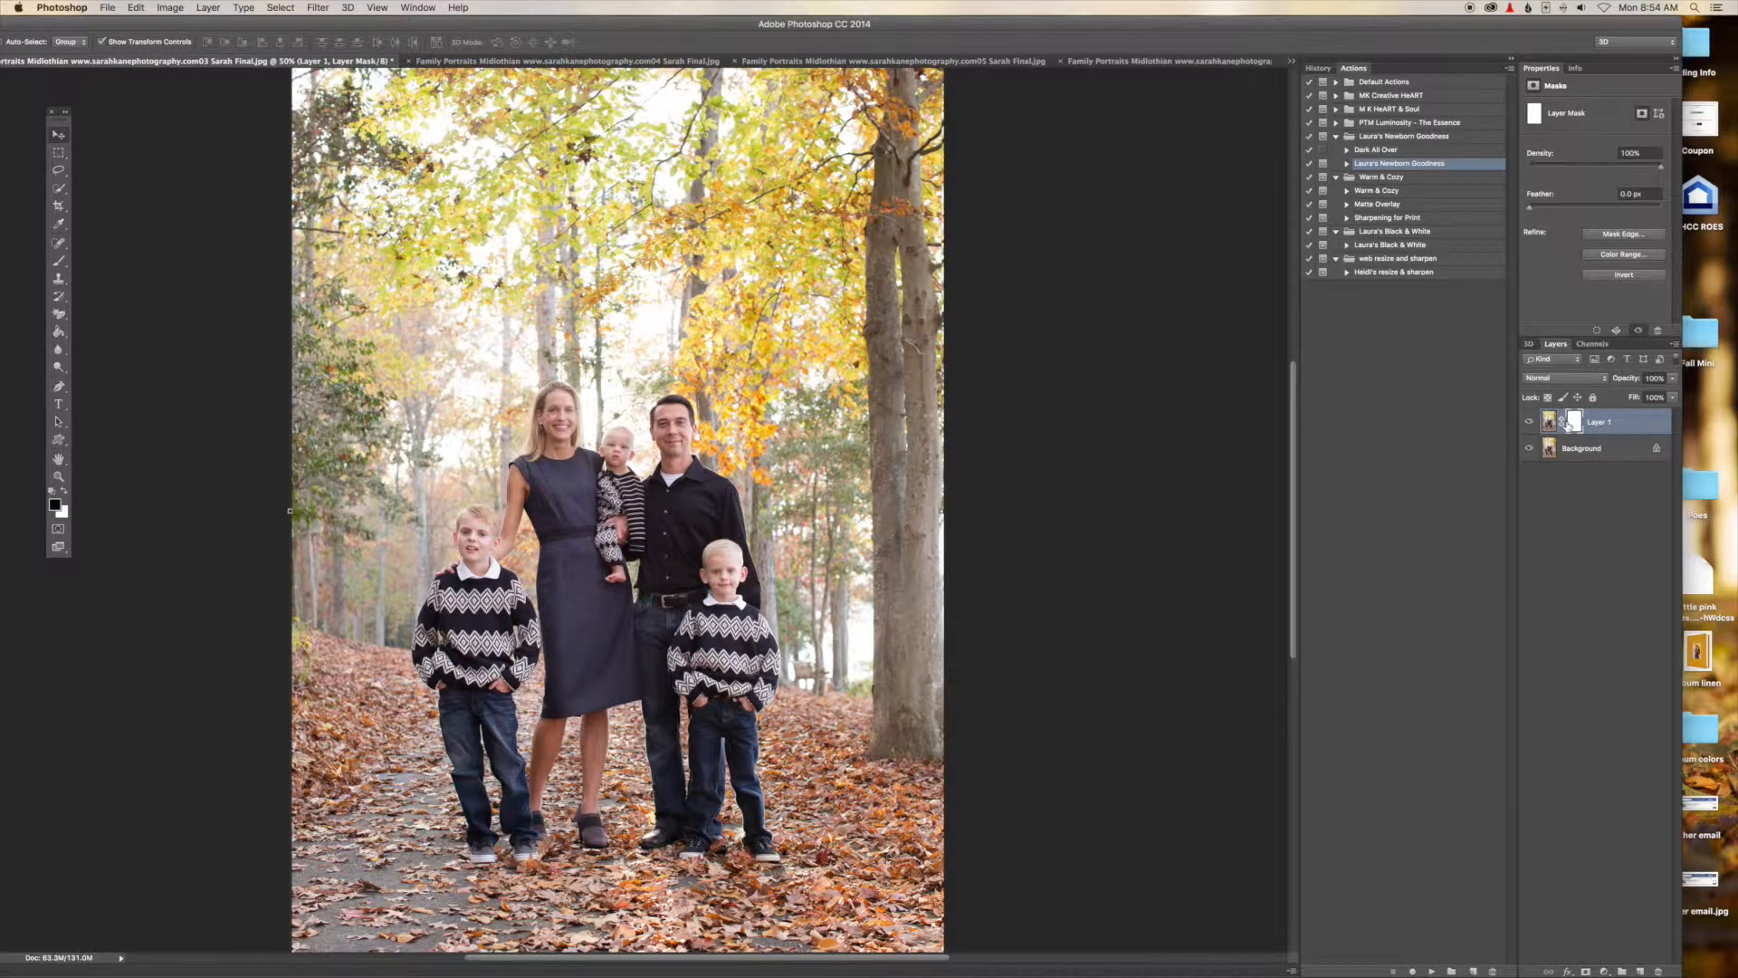
click(135, 8)
click(179, 208)
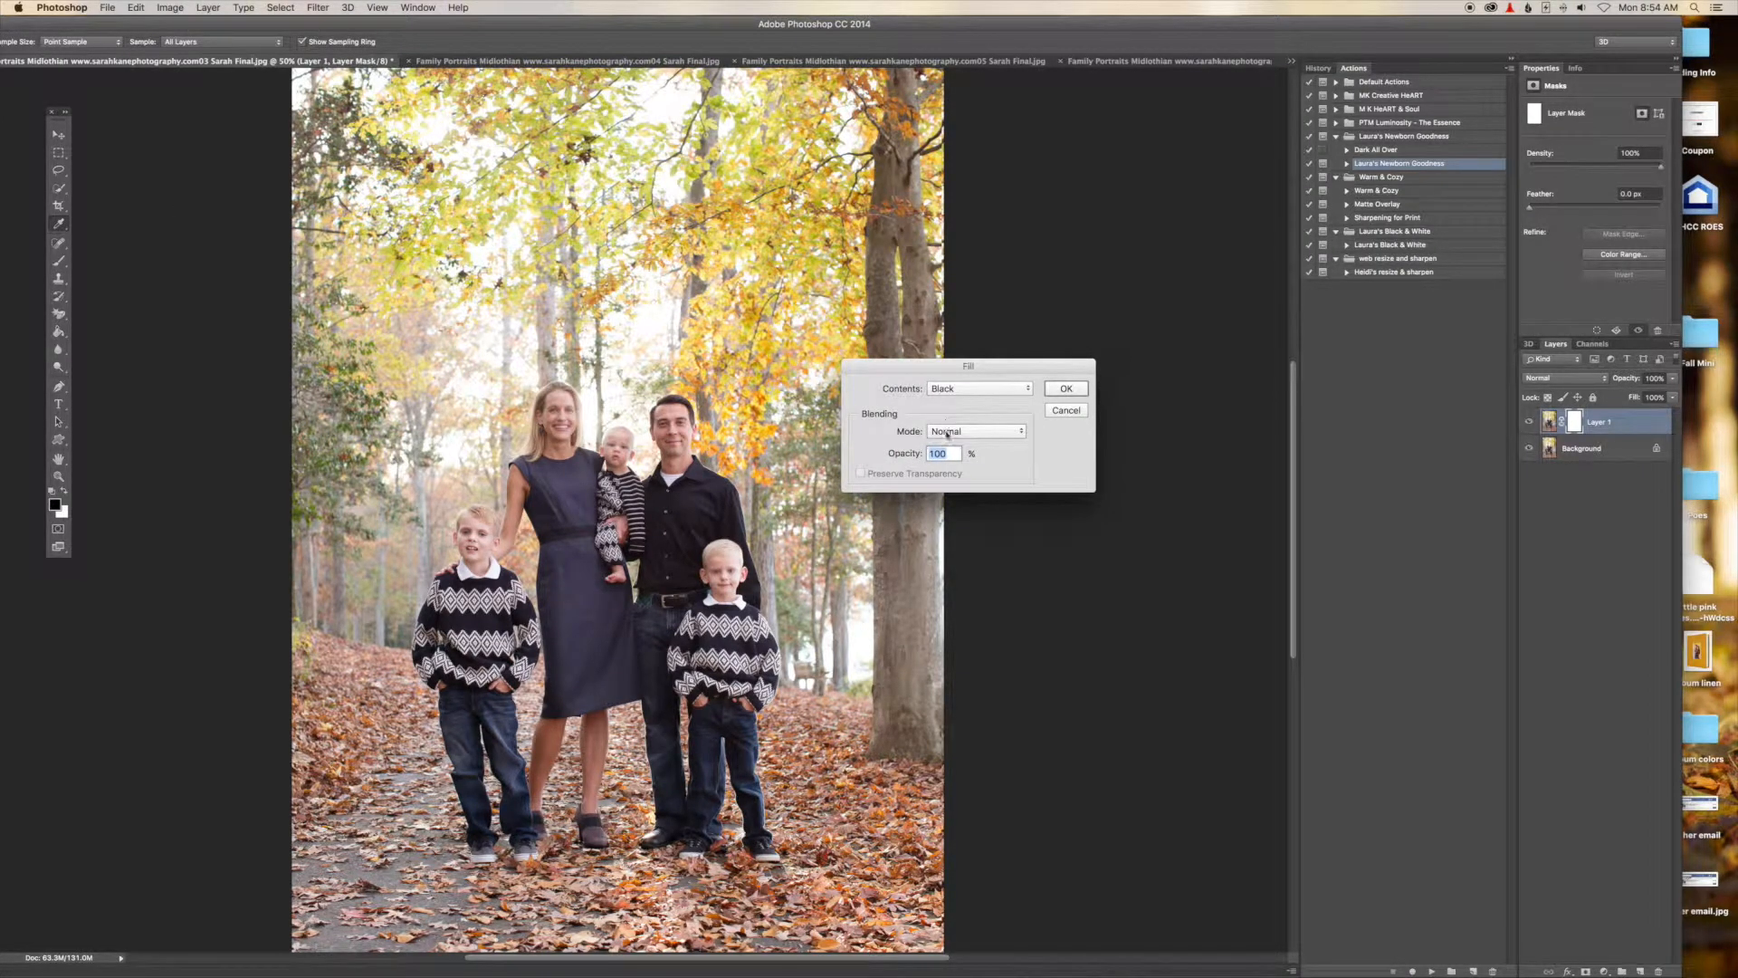
click(1066, 389)
key(v)
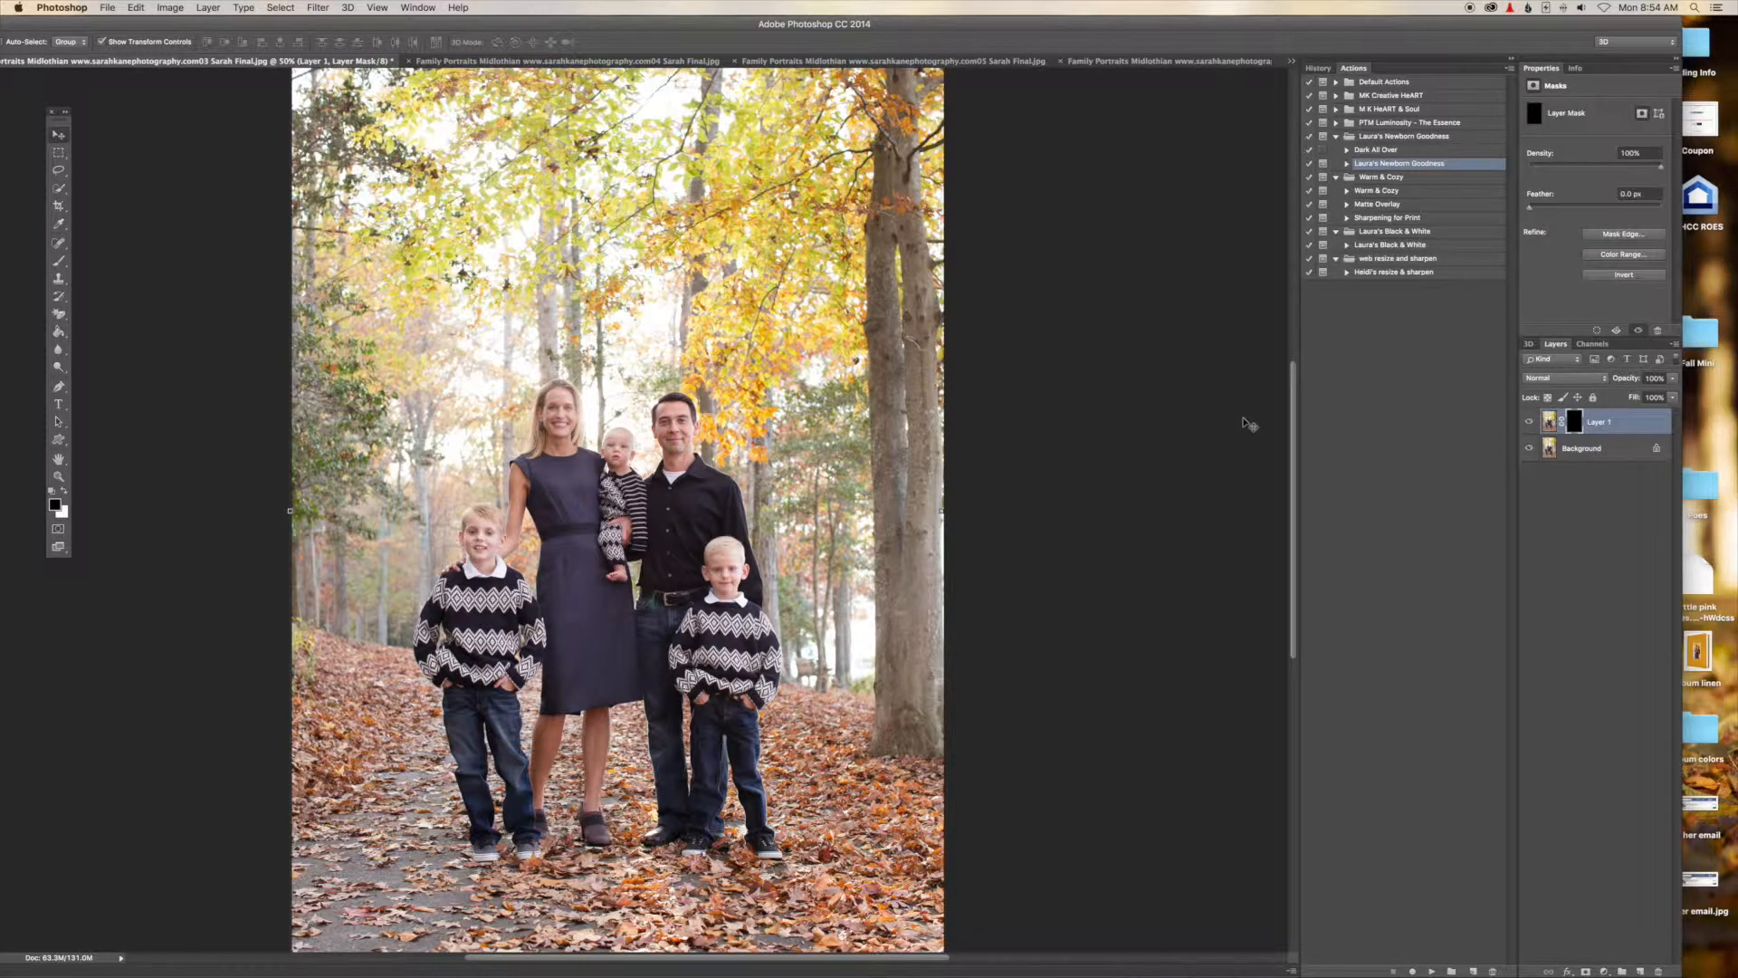
click(136, 8)
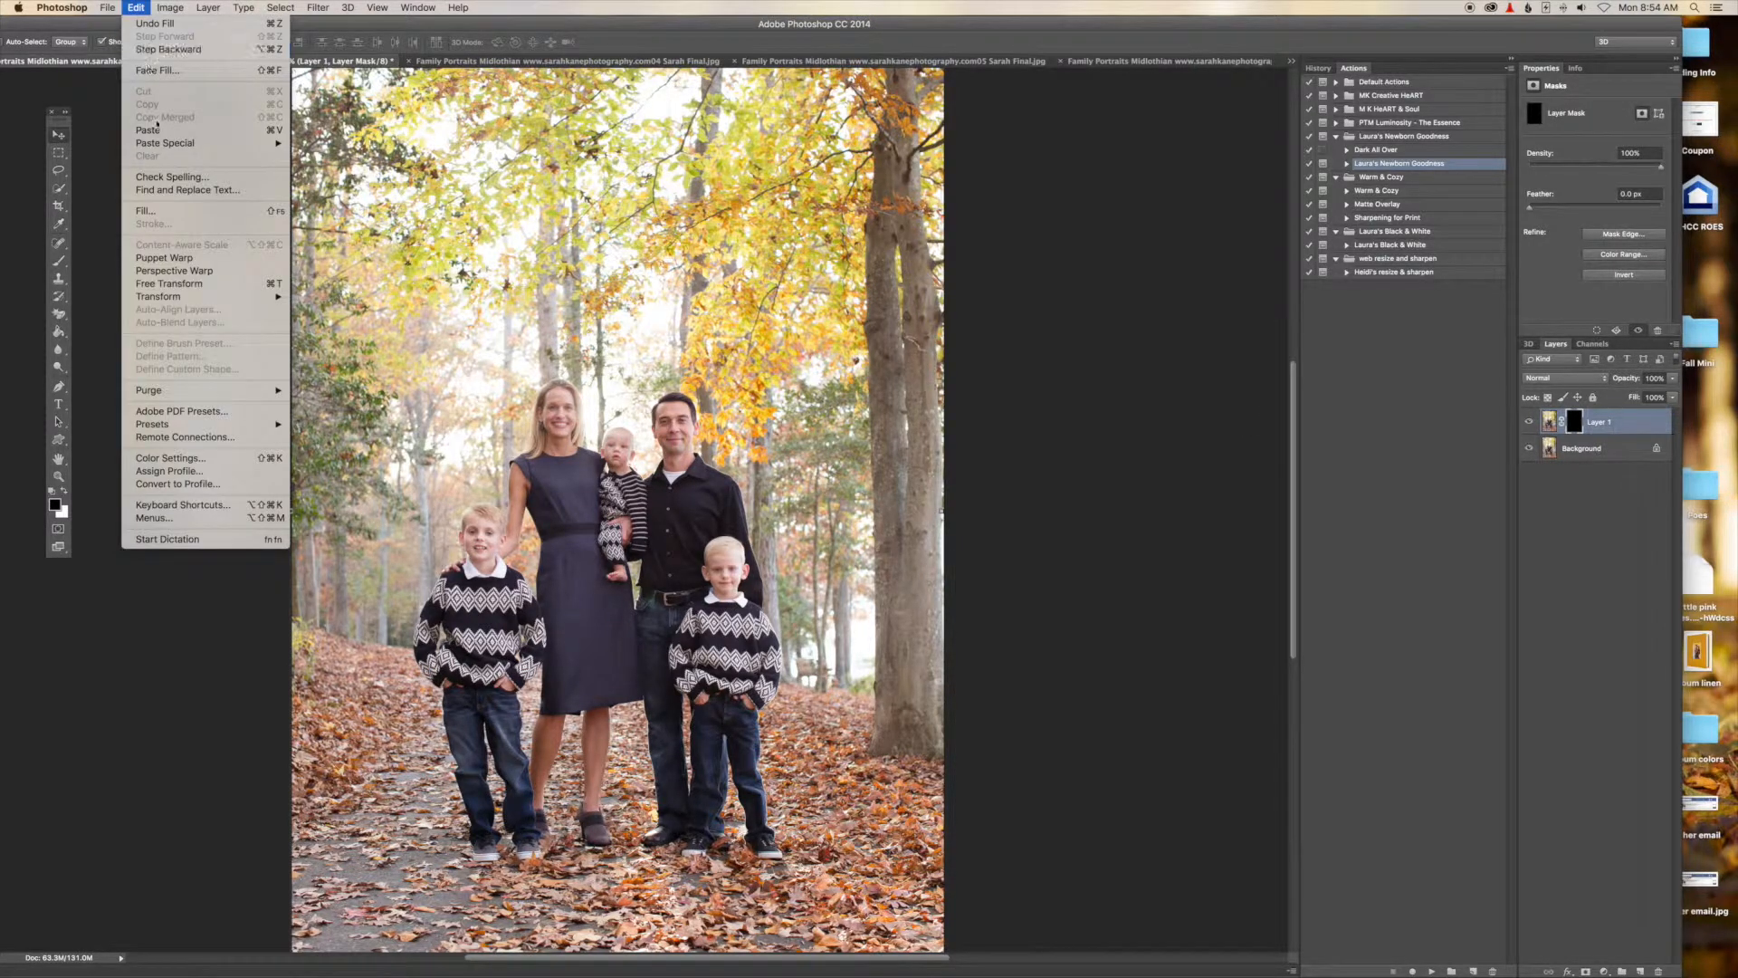
click(265, 212)
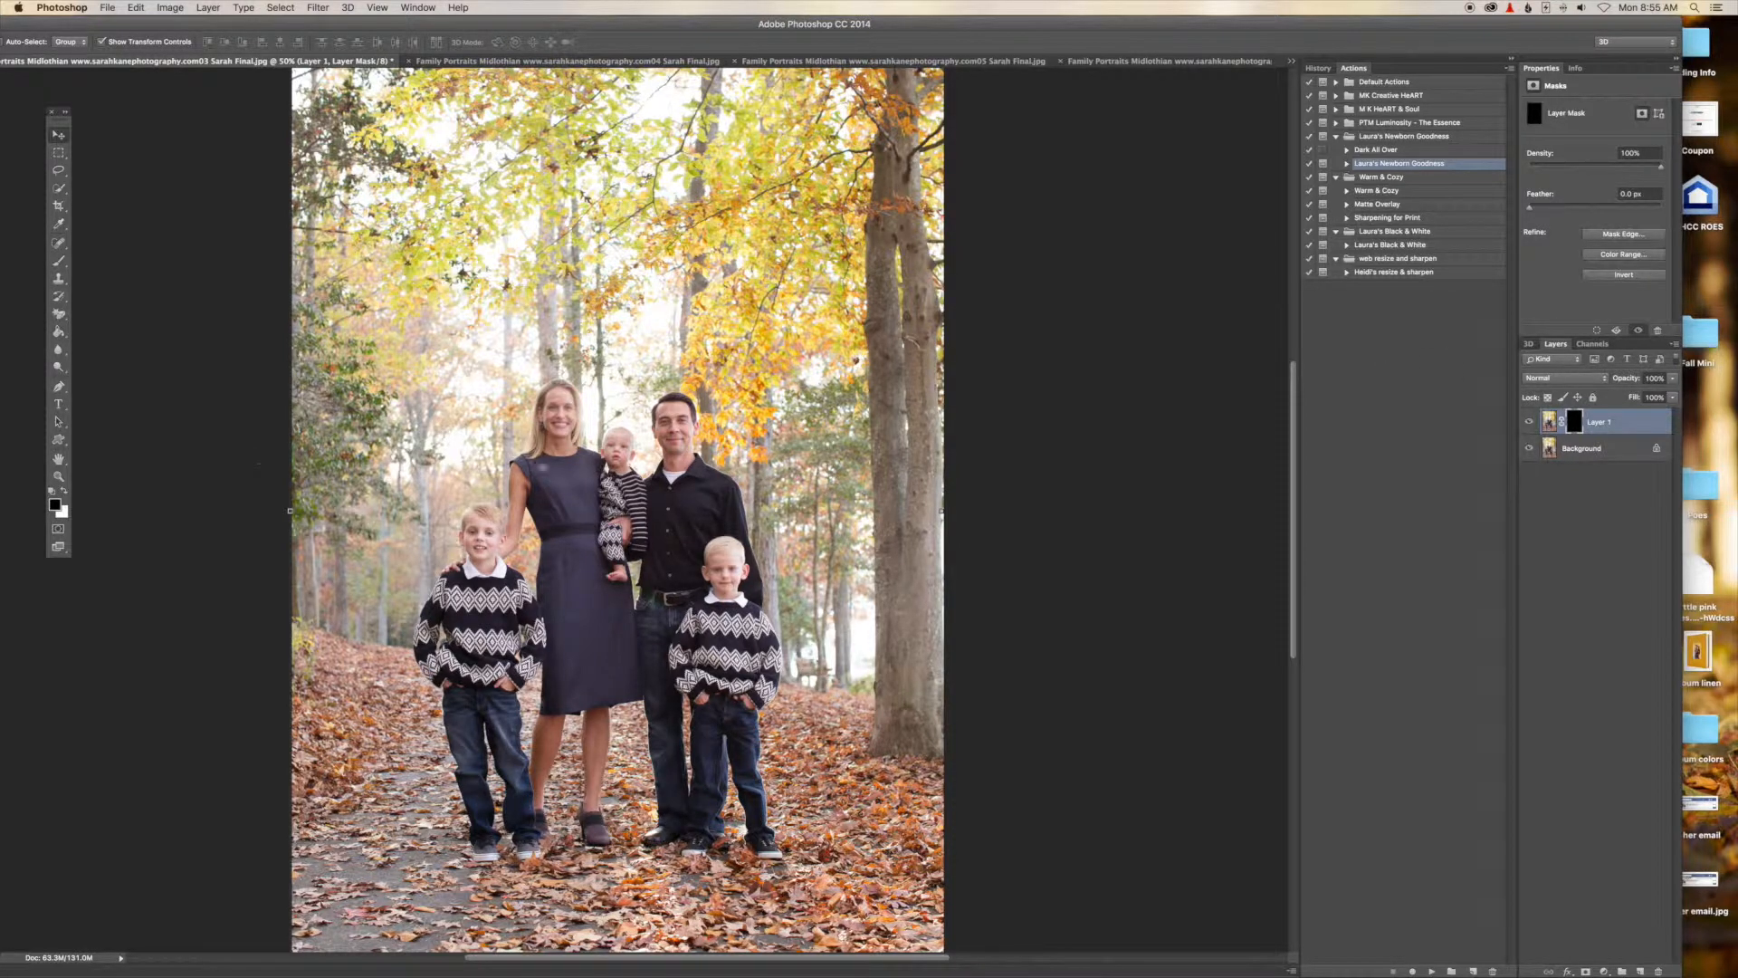
Select the Brush tool and adjust the brush size over the parents' heads.
click(59, 261)
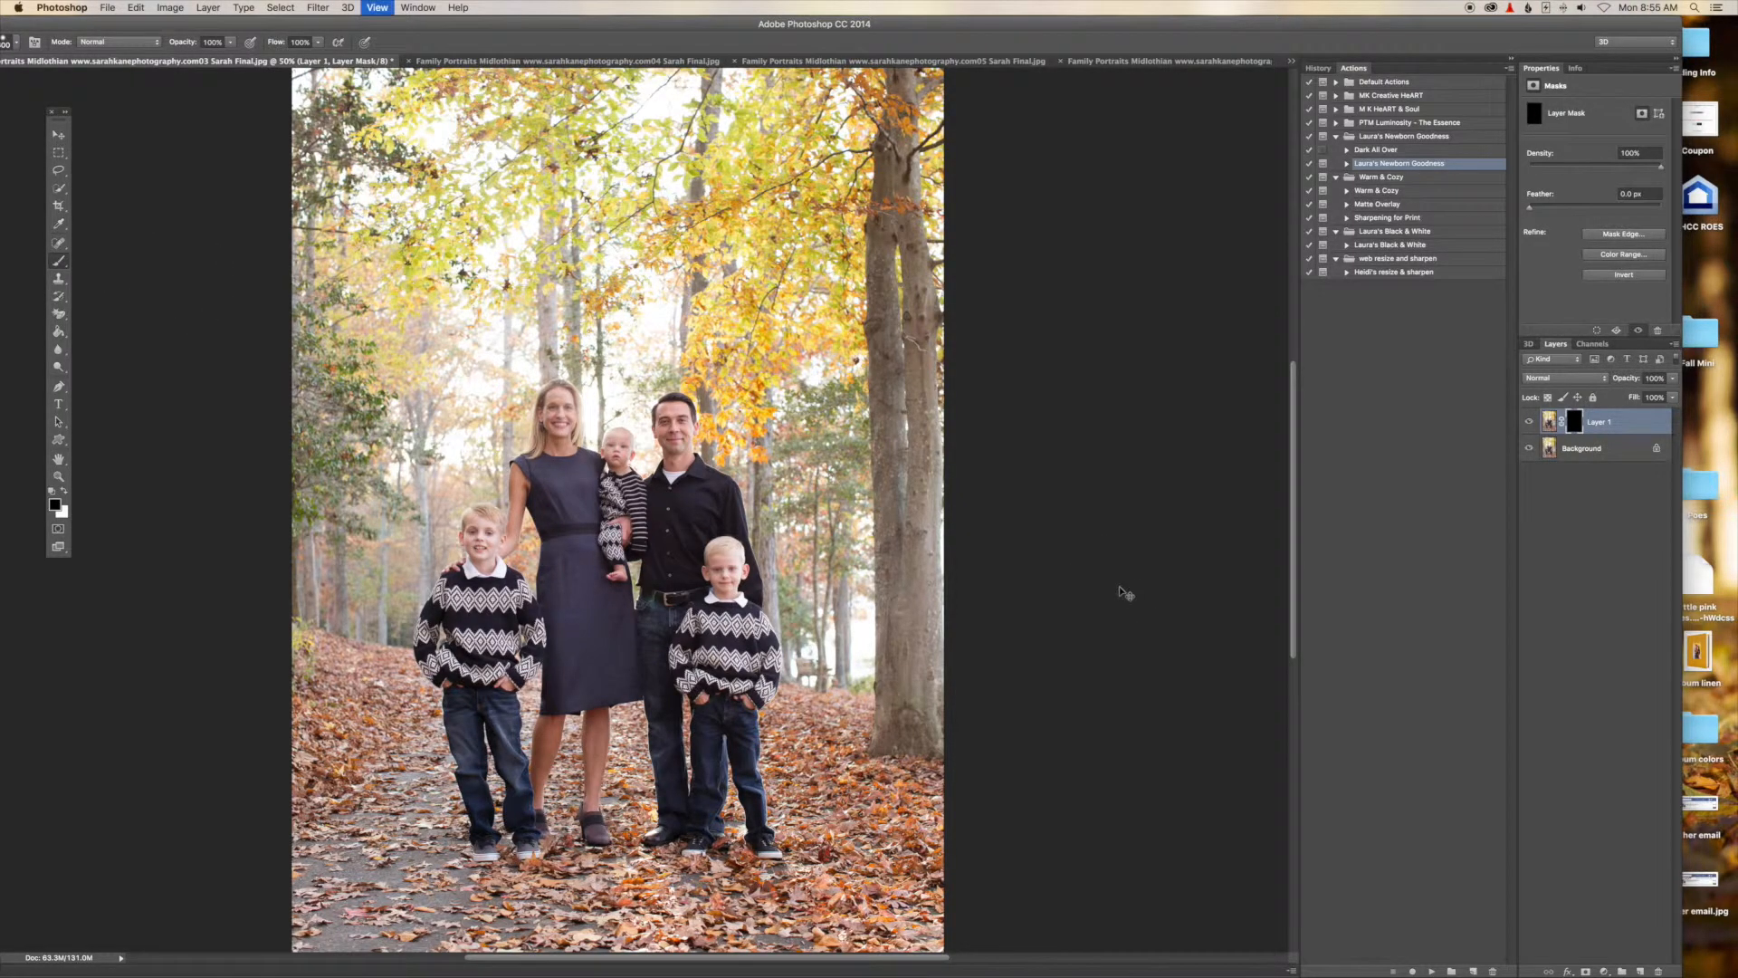
key(super+equal)
key(super+equal)
key(super+equal)
key(super+equal)
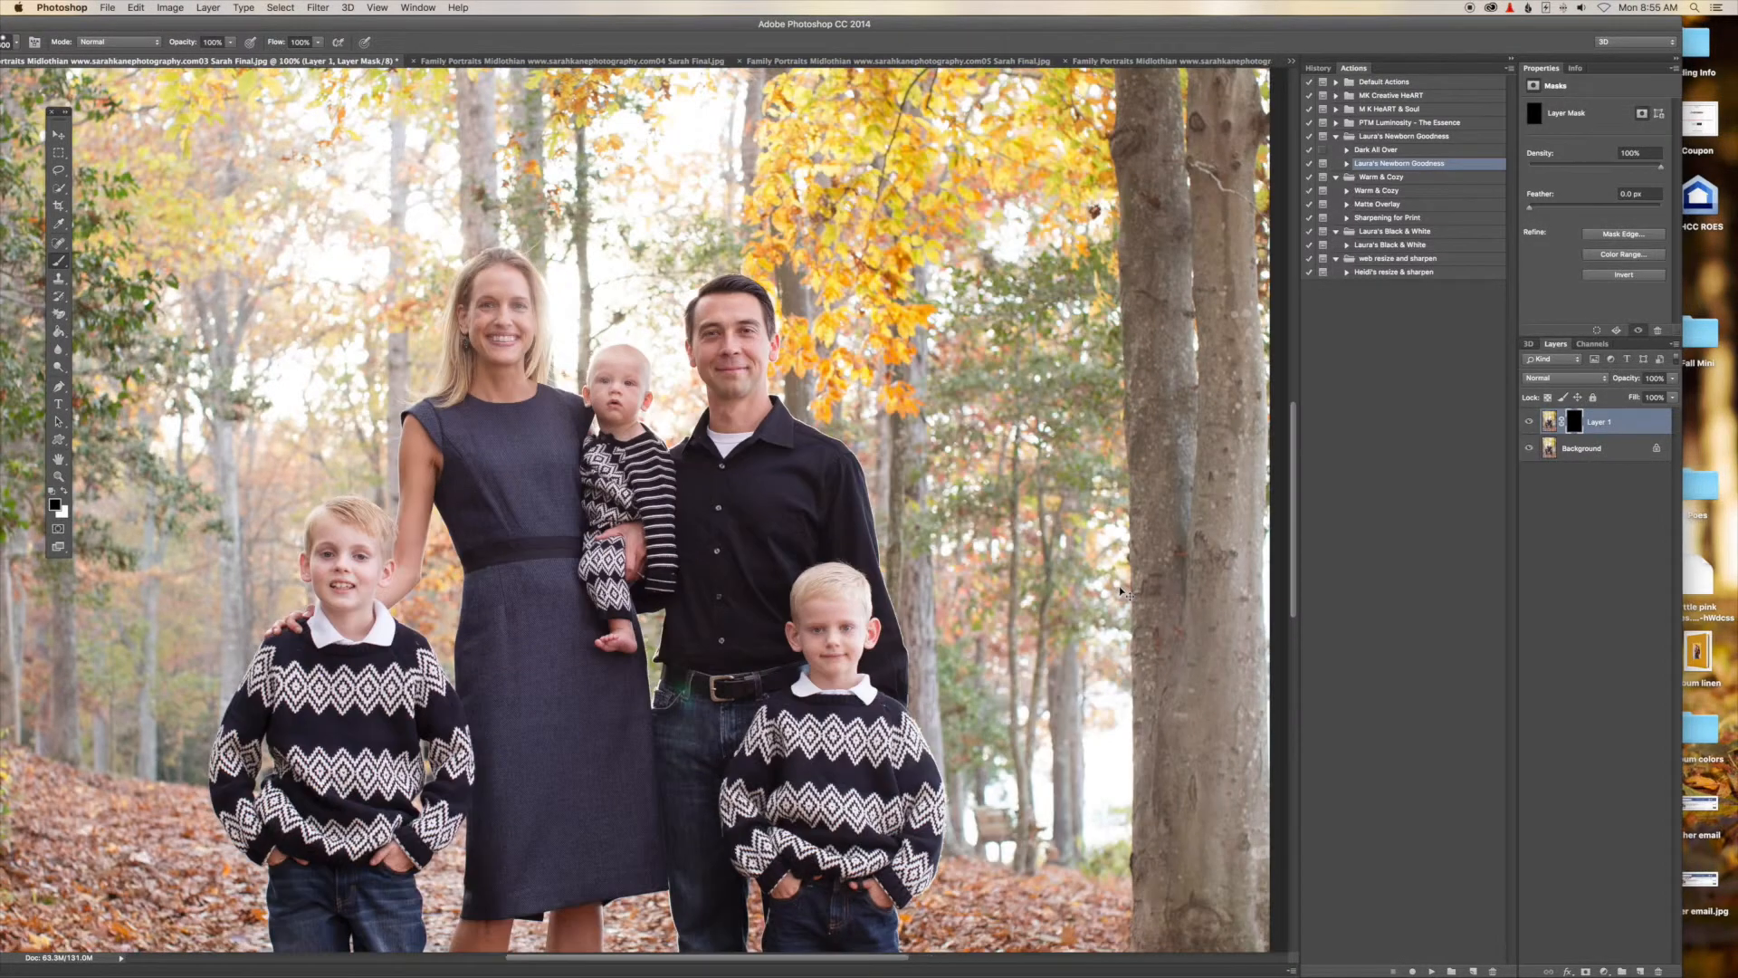
scroll(661, 308, up, 5)
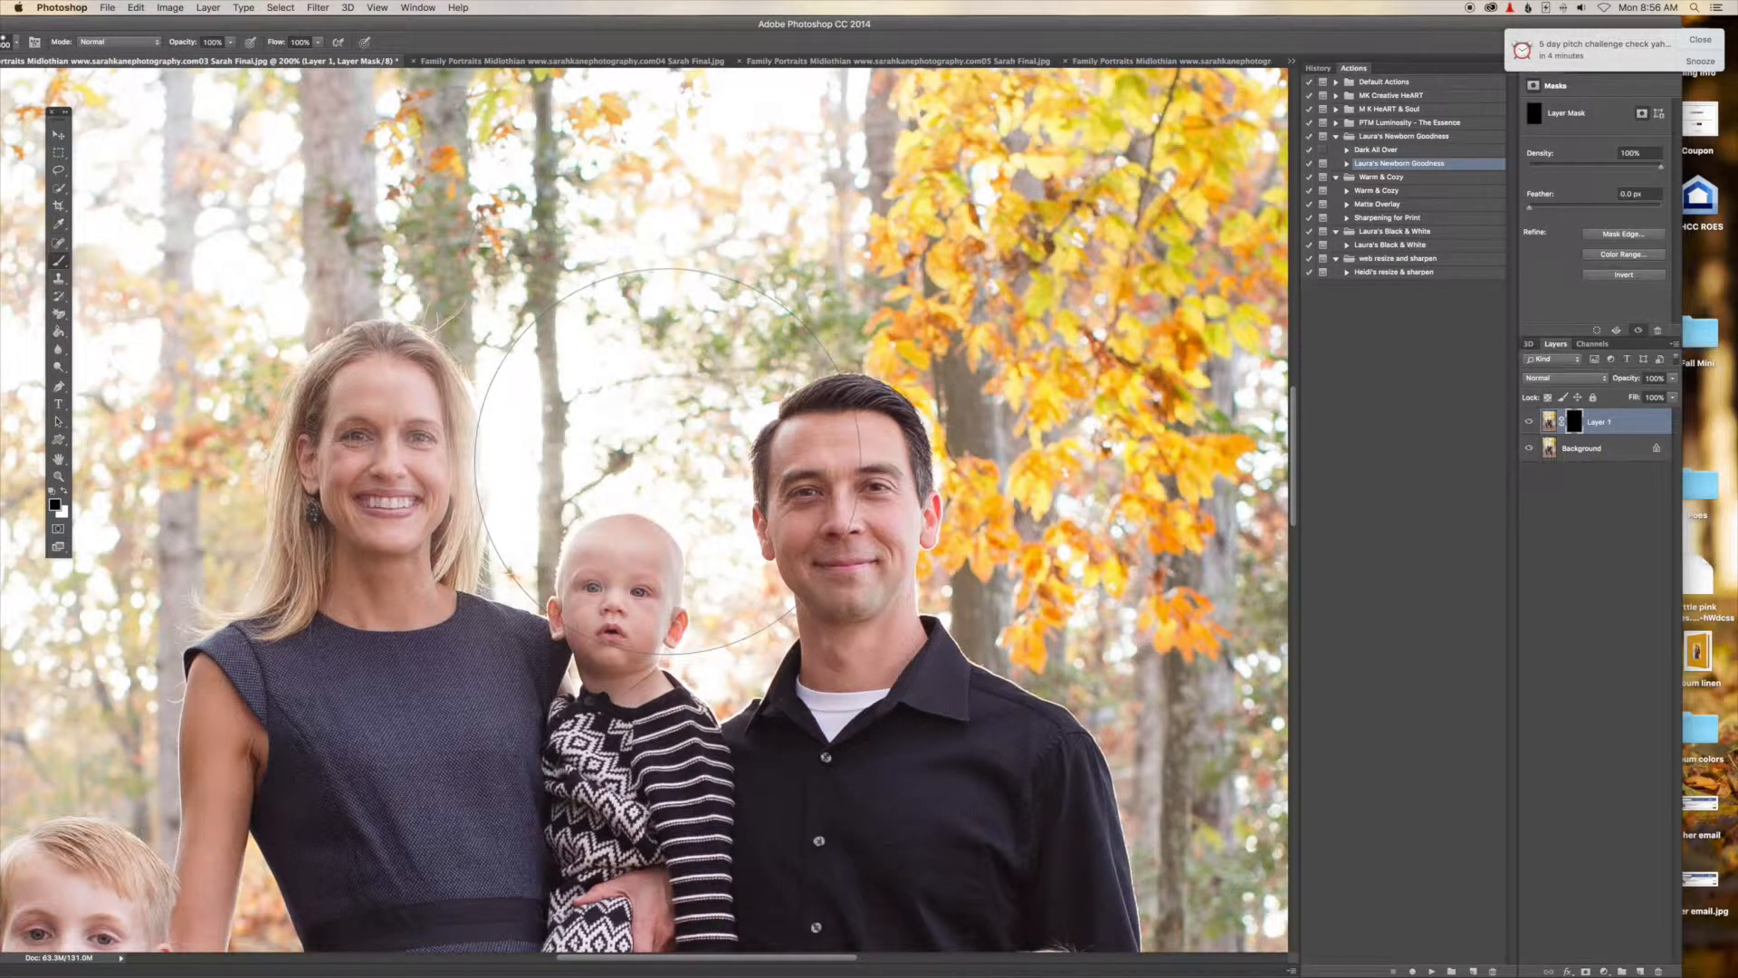
key(bracketleft)
key(bracketleft)
key(bracketleft)
key(bracketleft)
key(bracketleft)
key(bracketleft)
key(bracketleft)
key(bracketleft)
key(bracketleft)
key(bracketleft)
key(bracketleft)
key(bracketleft)
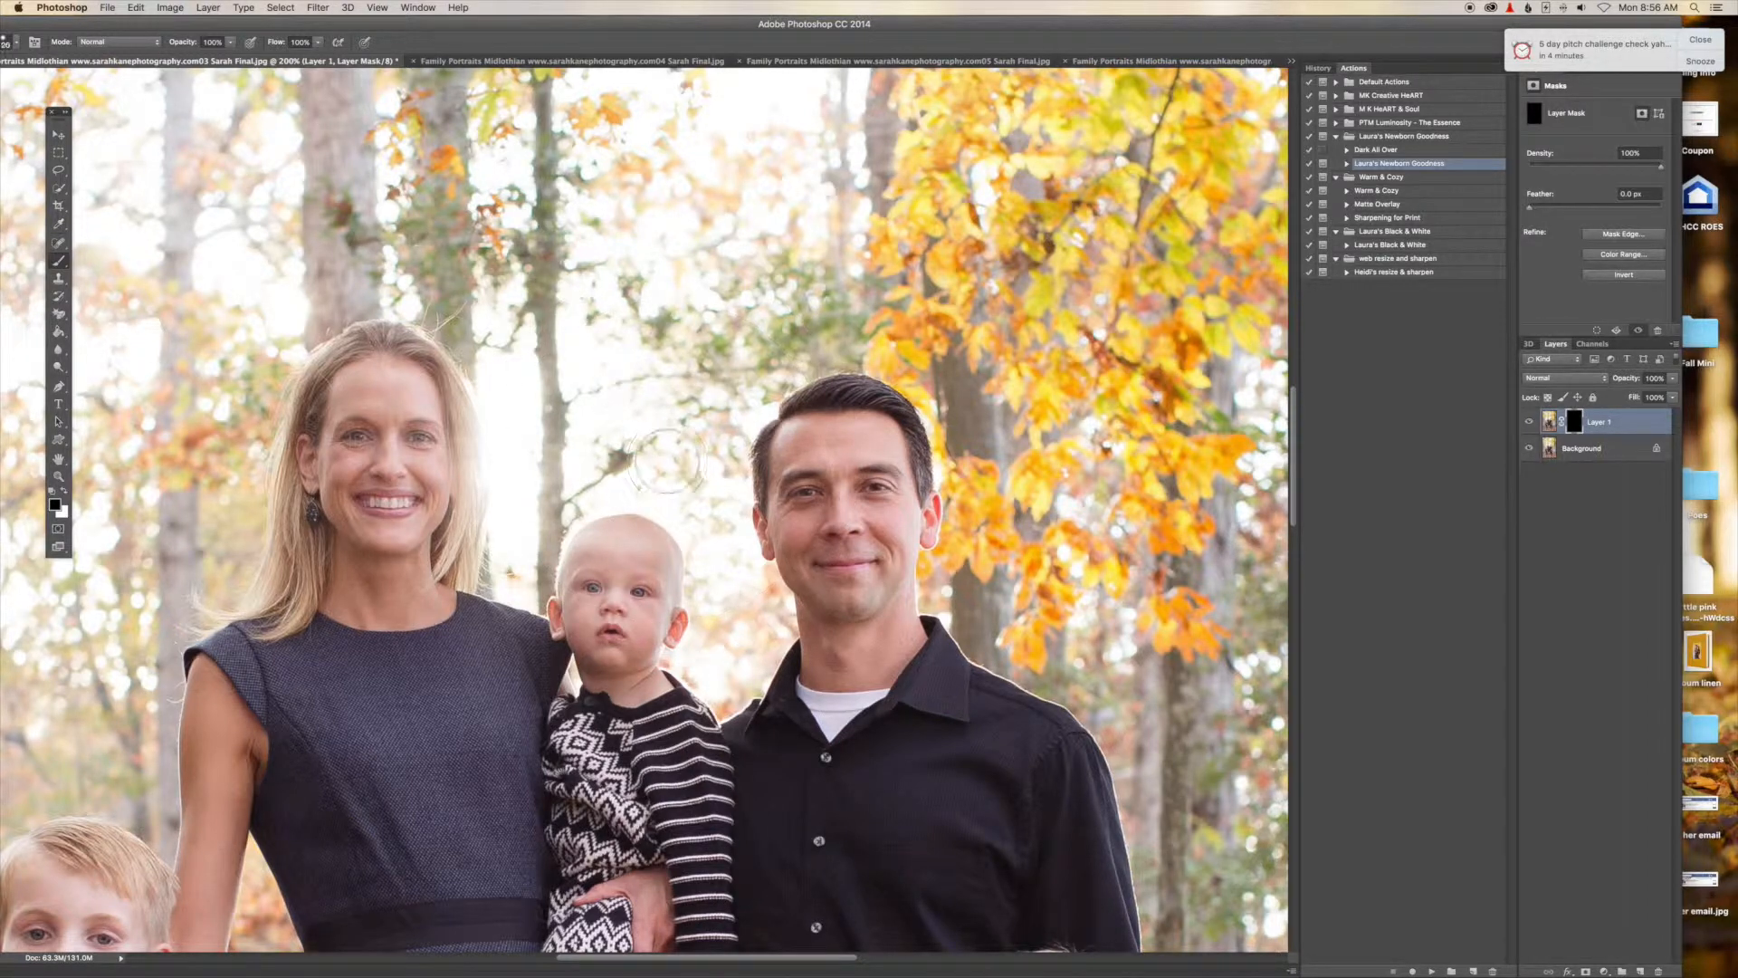
key(bracketright)
key(bracketright)
key(bracketright)
key(bracketright)
key(bracketleft)
key(bracketleft)
key(bracketleft)
key(bracketleft)
key(bracketleft)
key(bracketleft)
Swap the foreground and background colours to make white the painting colour.
key(x)
key(x)
key(x)
key(x)
key(x)
click(65, 491)
click(64, 490)
click(64, 490)
click(64, 491)
scroll(752, 652, up, 1)
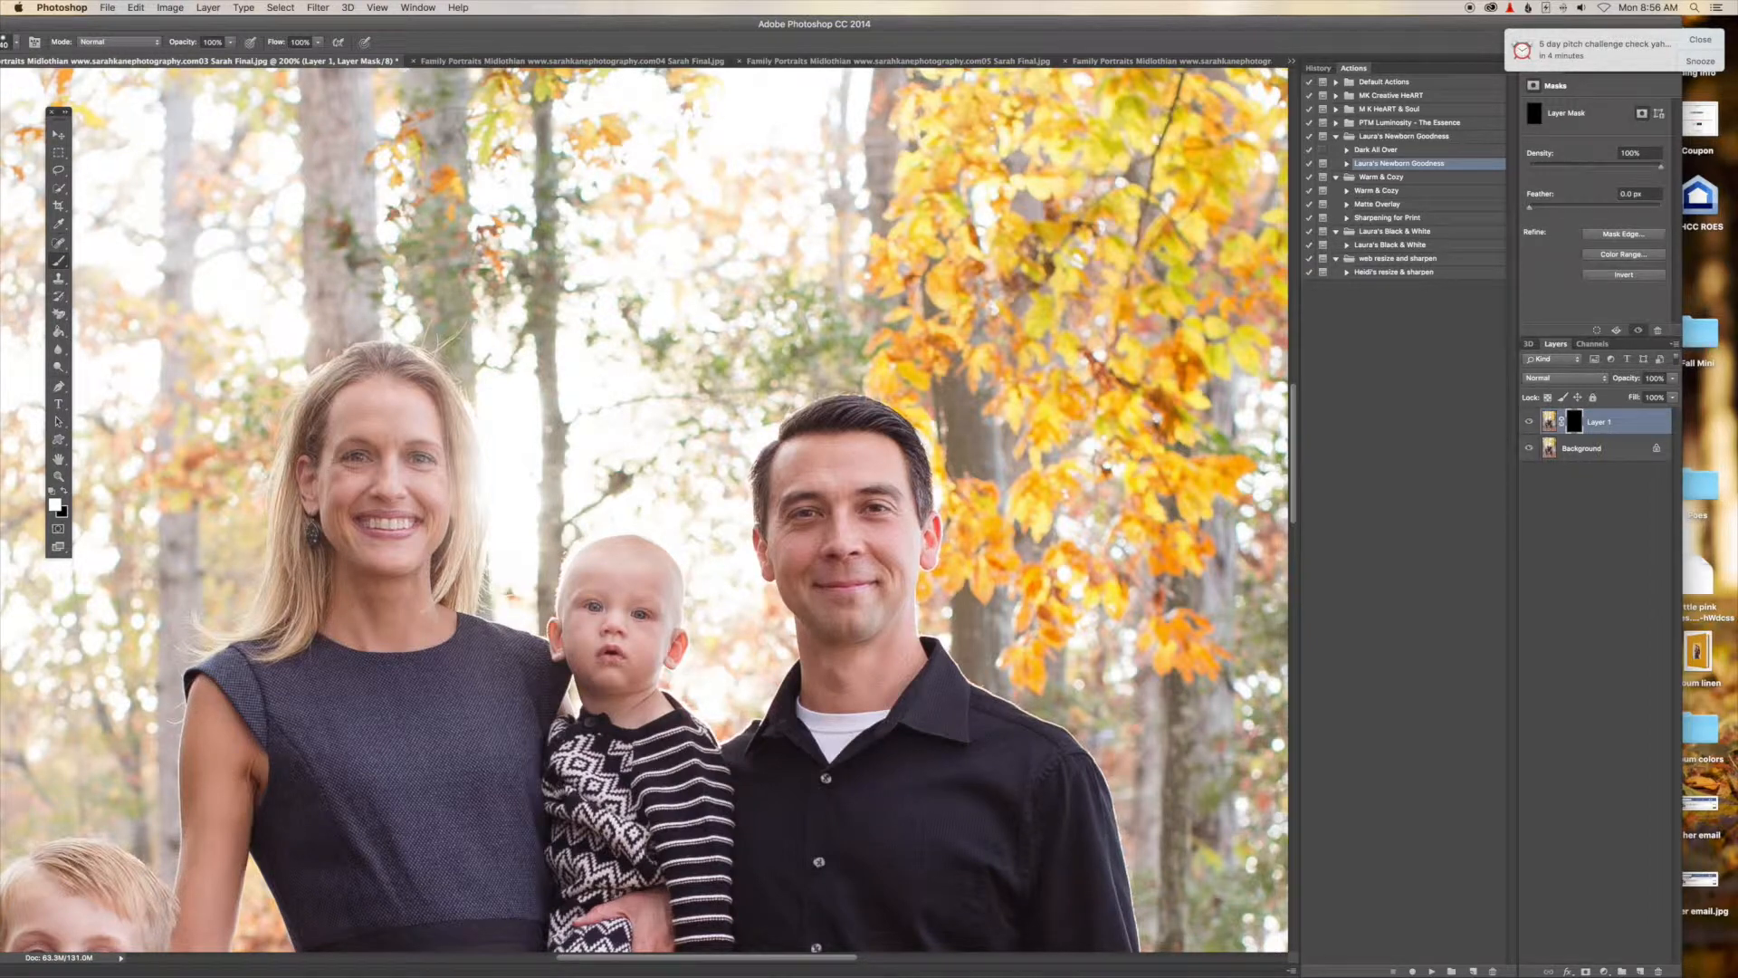
key(super+minus)
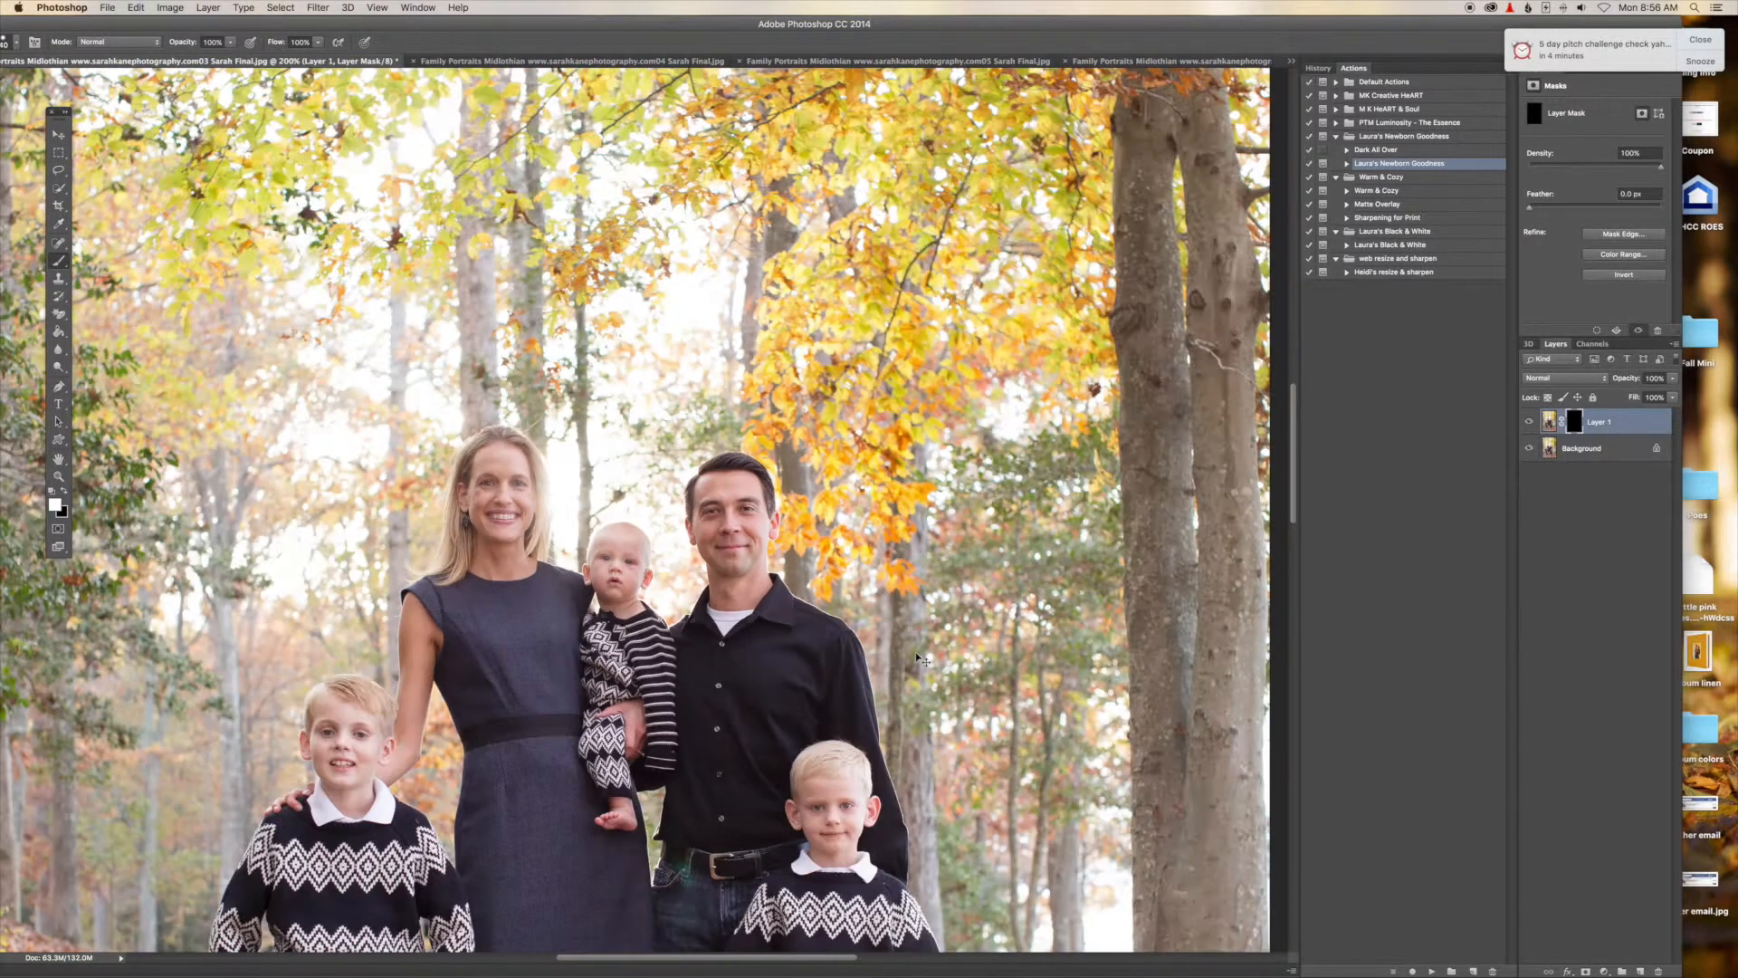
Zoom in on the parents' faces and open the History panel to review the painted strokes.
key(super+minus)
key(super+plus)
key(super+plus)
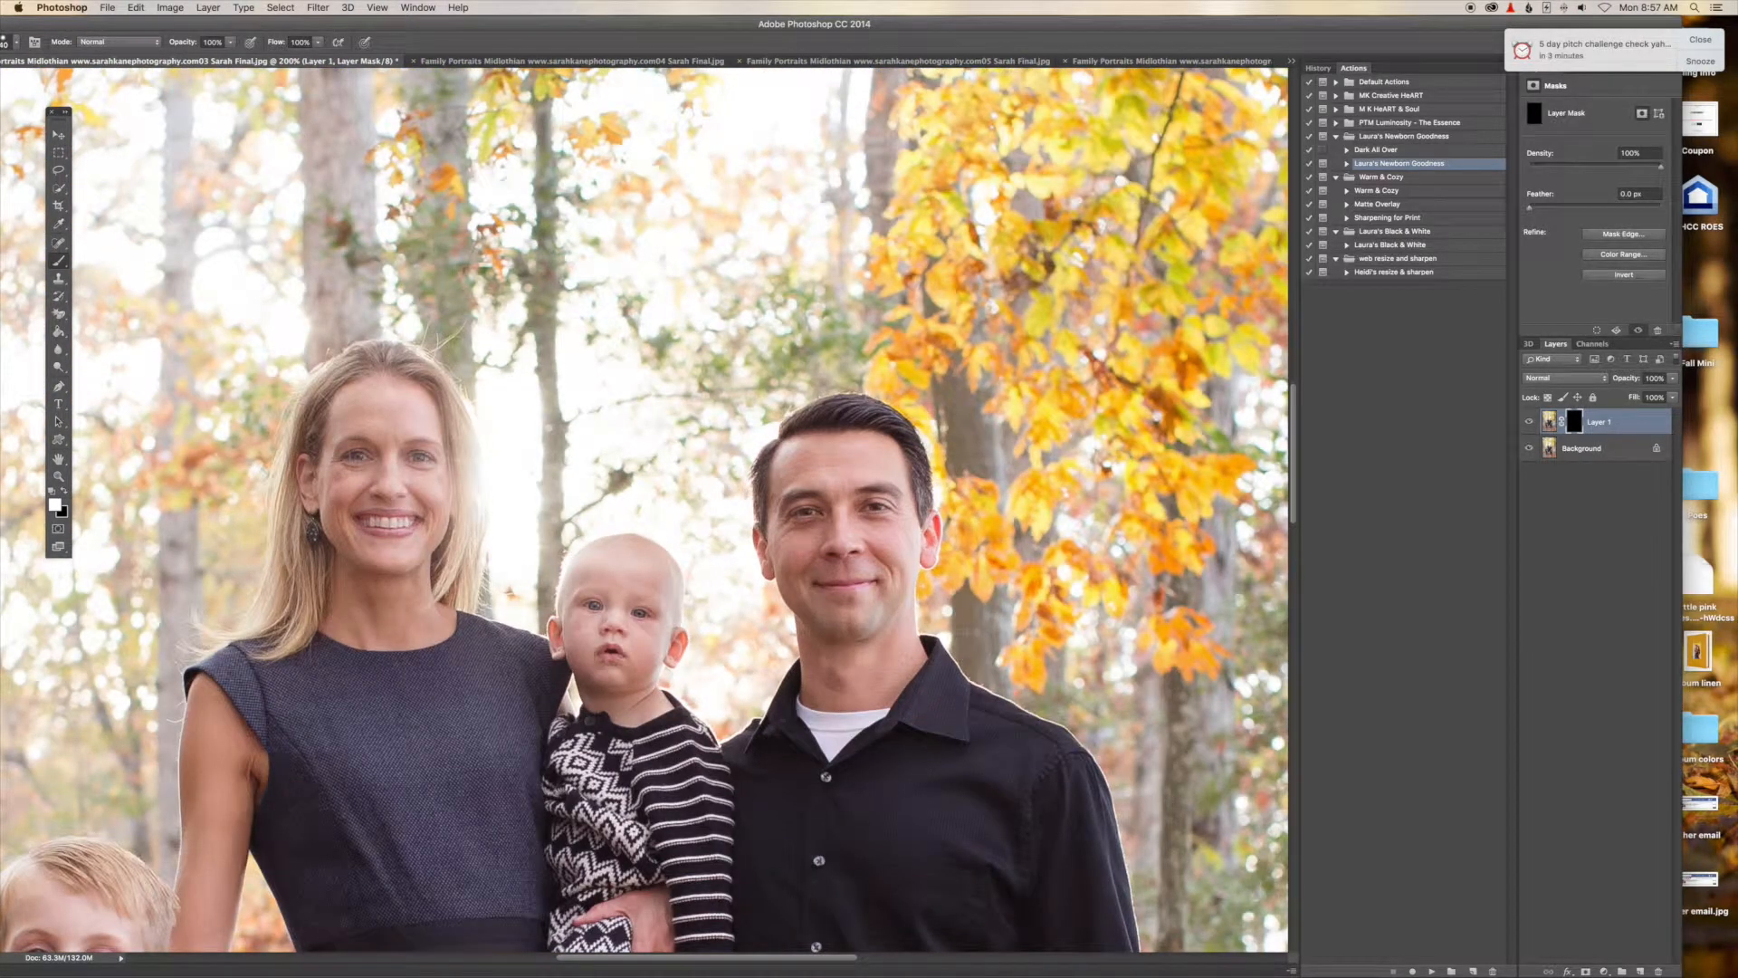
click(1327, 70)
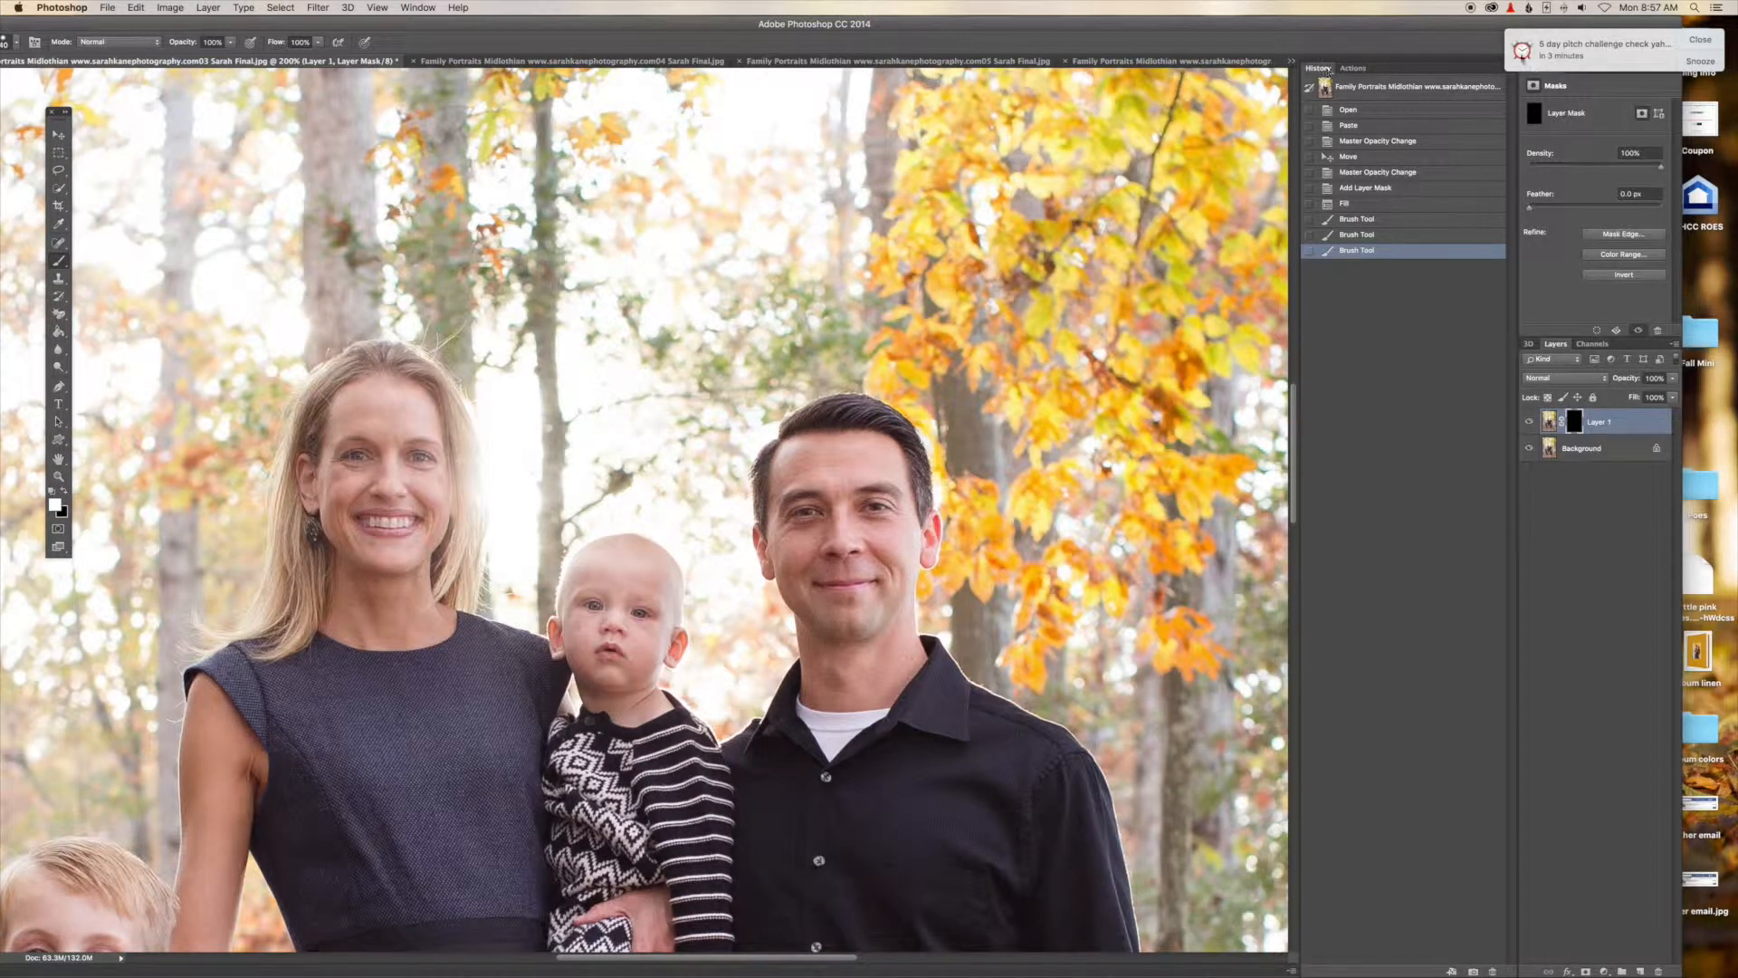
click(1688, 61)
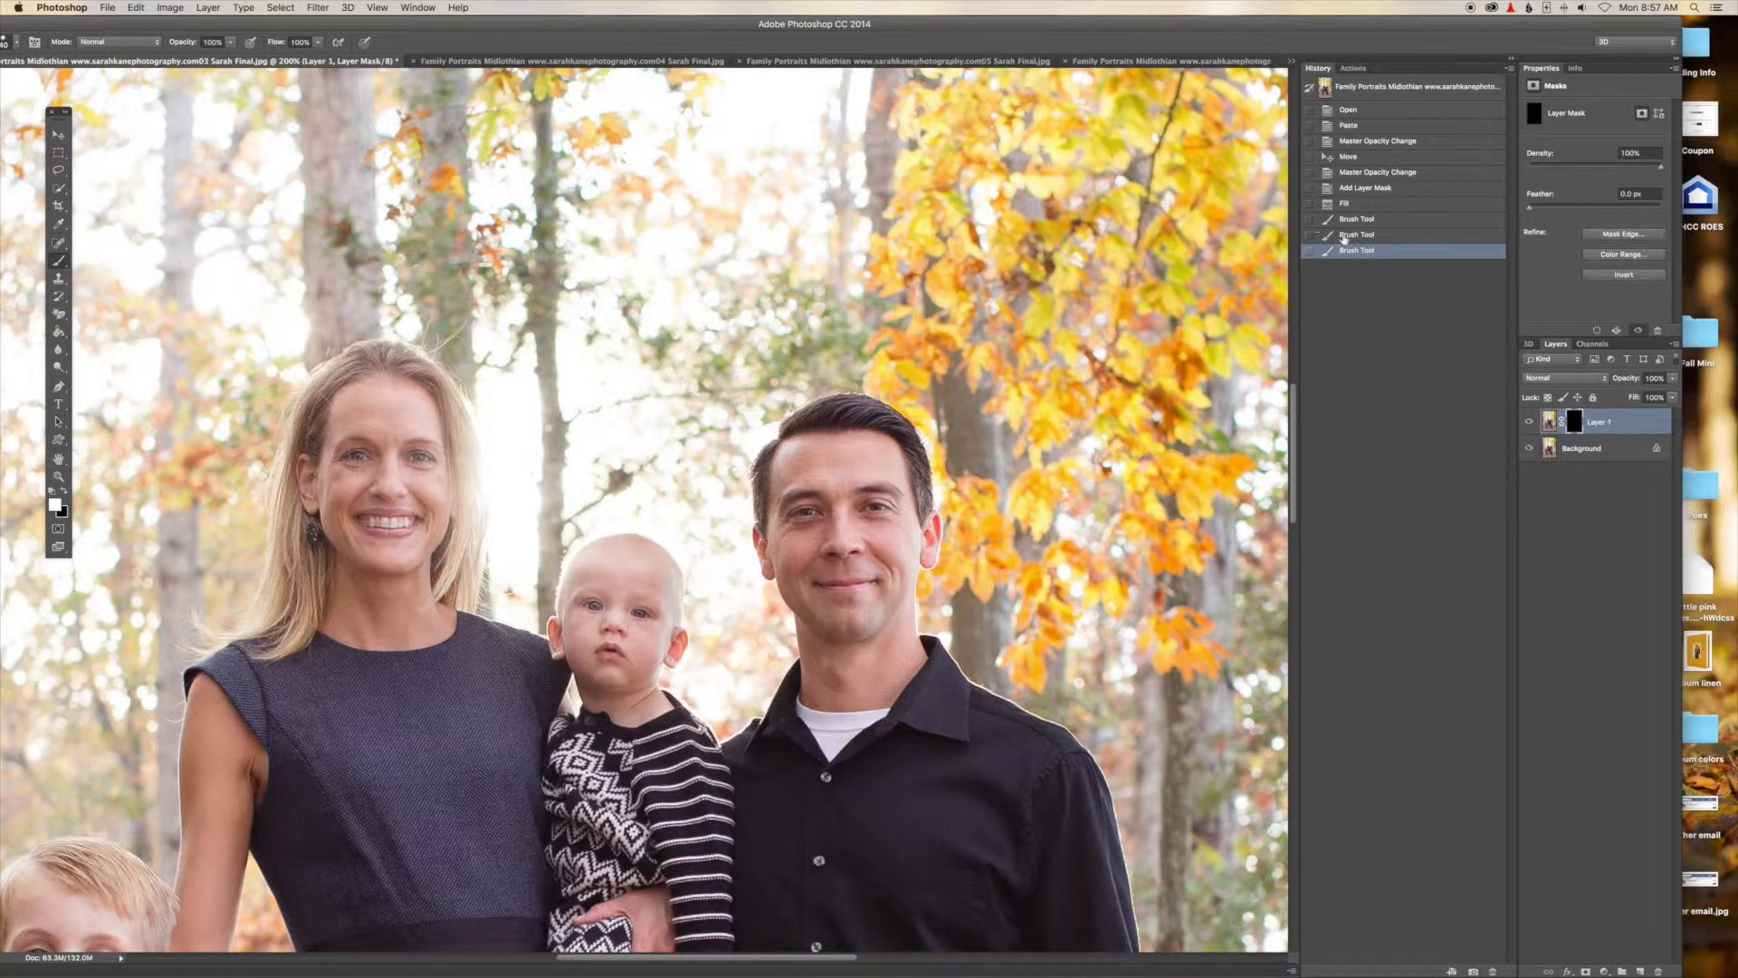
click(433, 9)
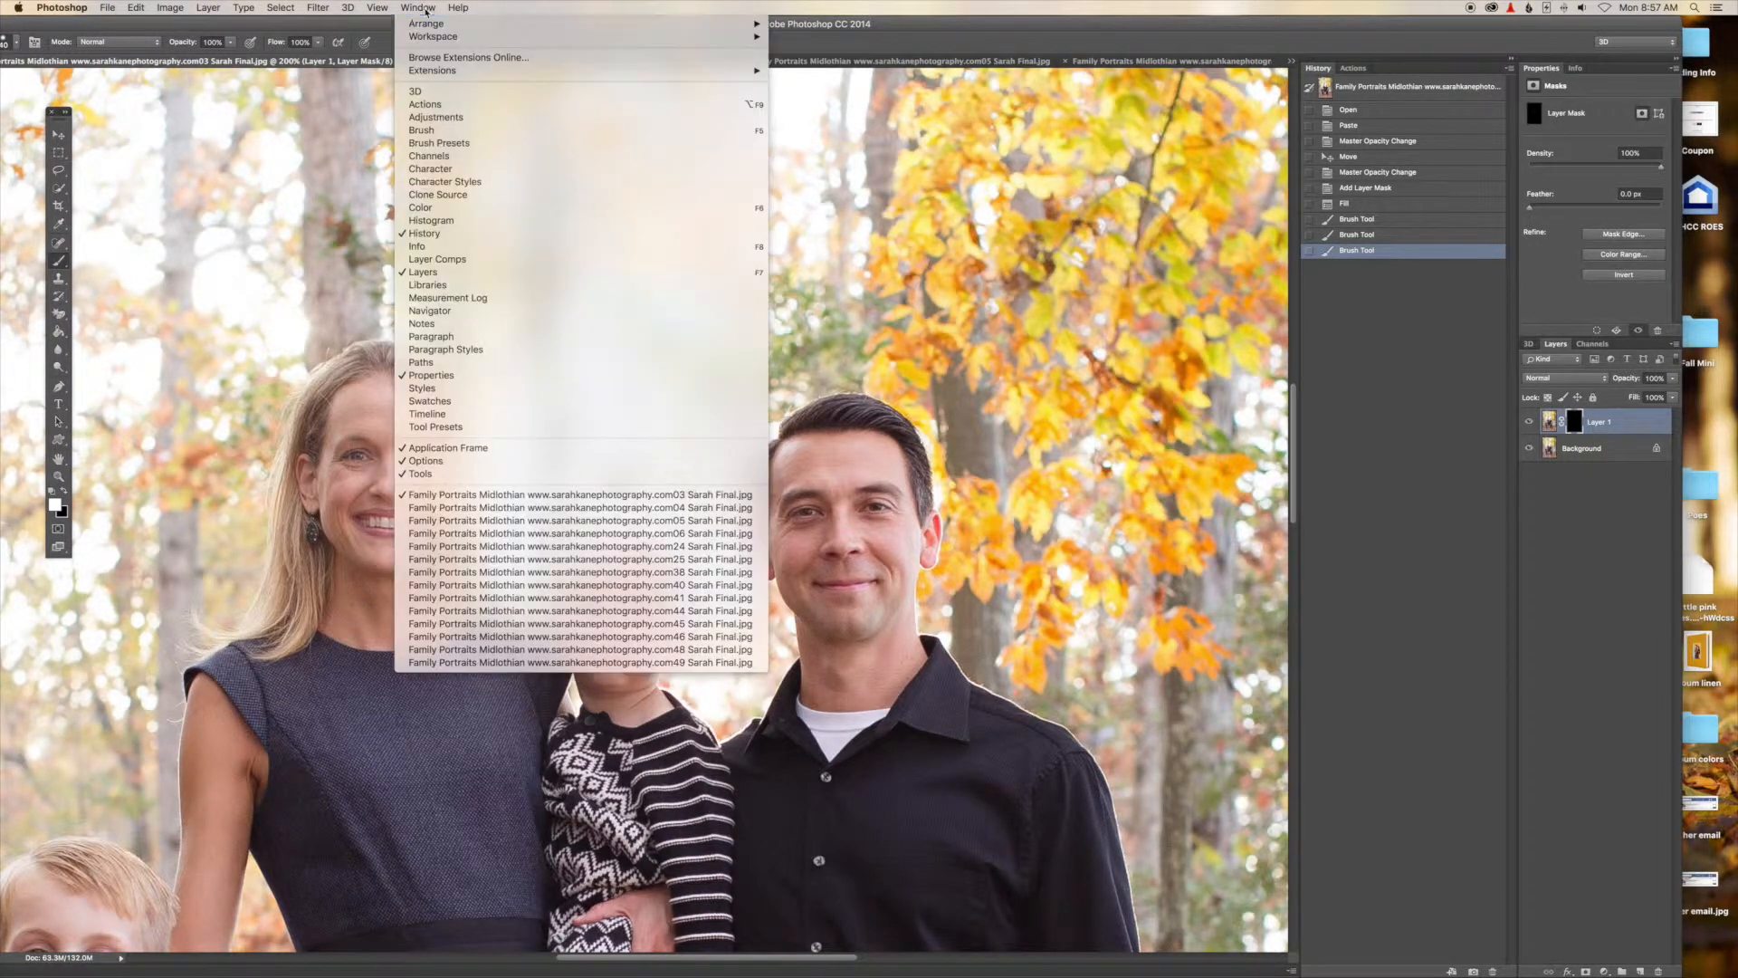
click(432, 234)
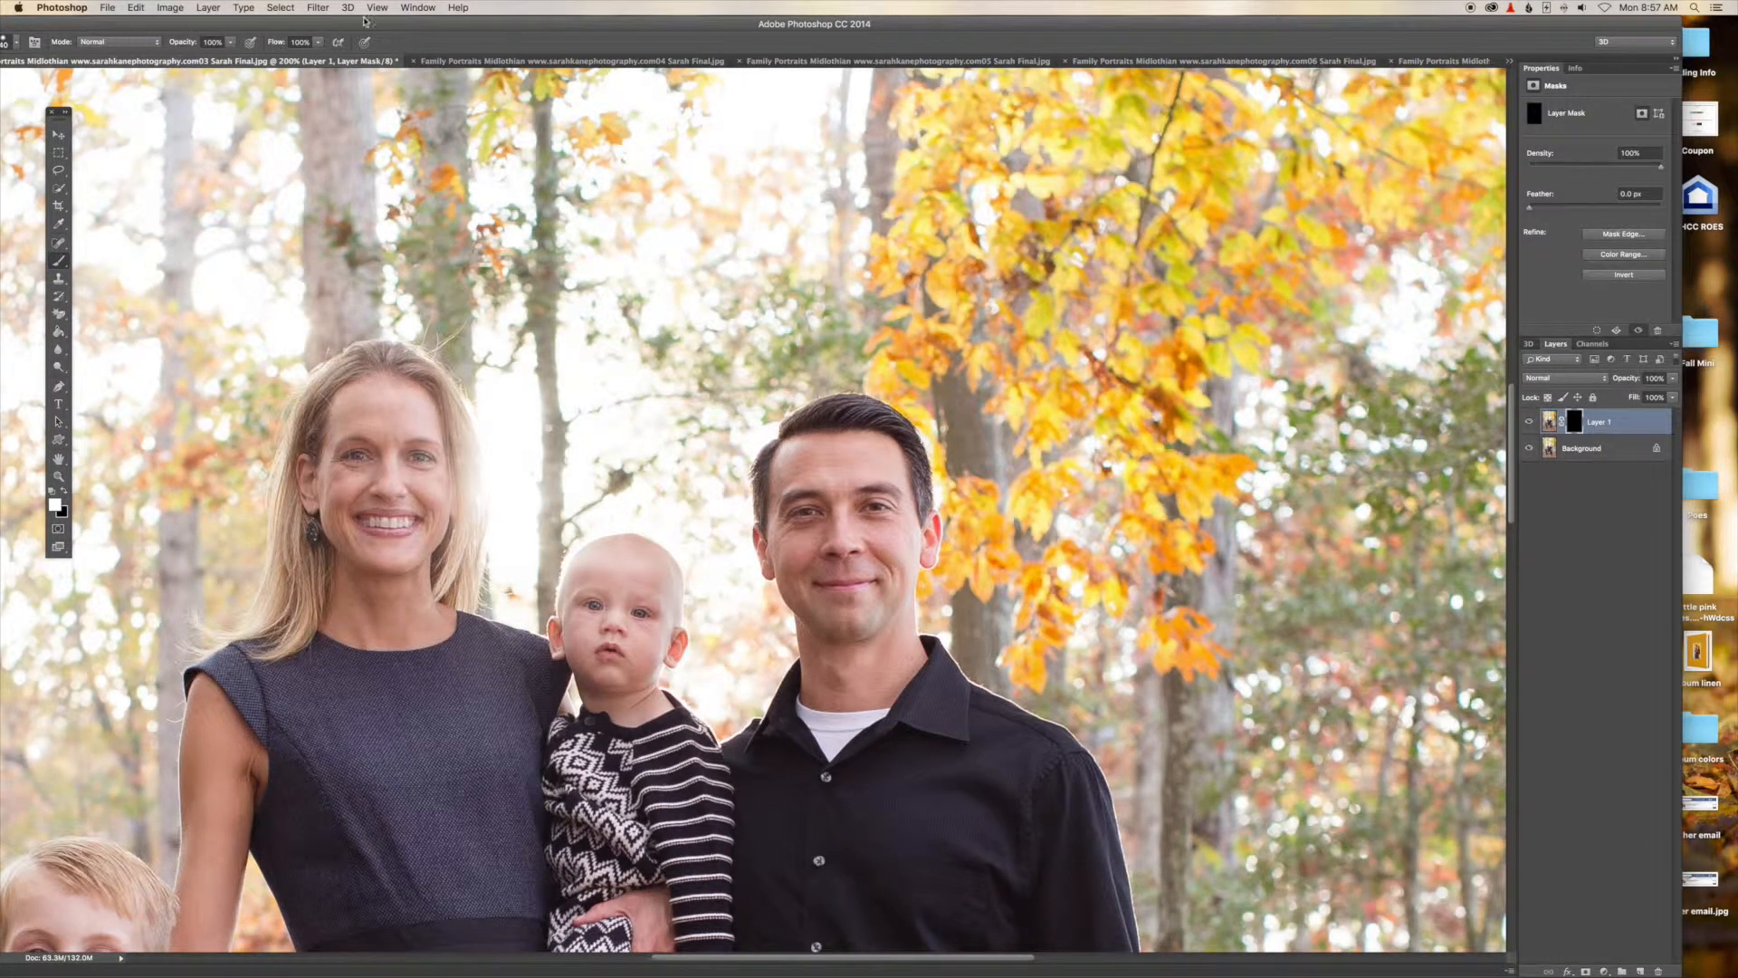
click(409, 9)
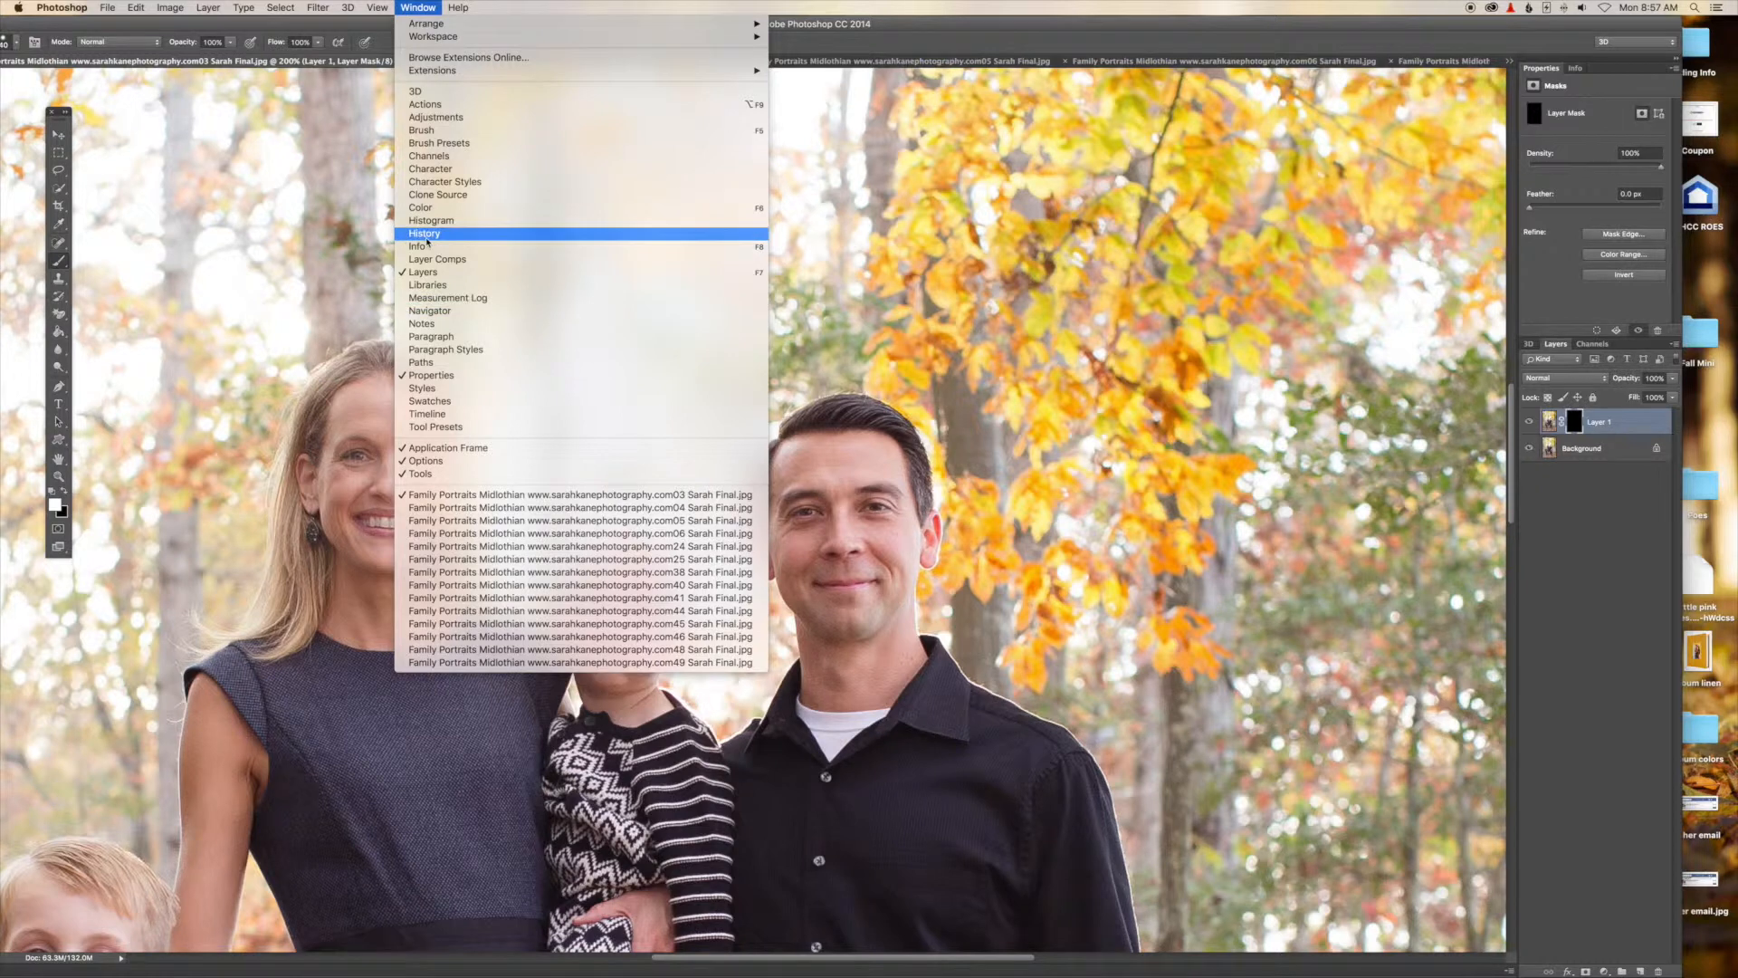
click(425, 233)
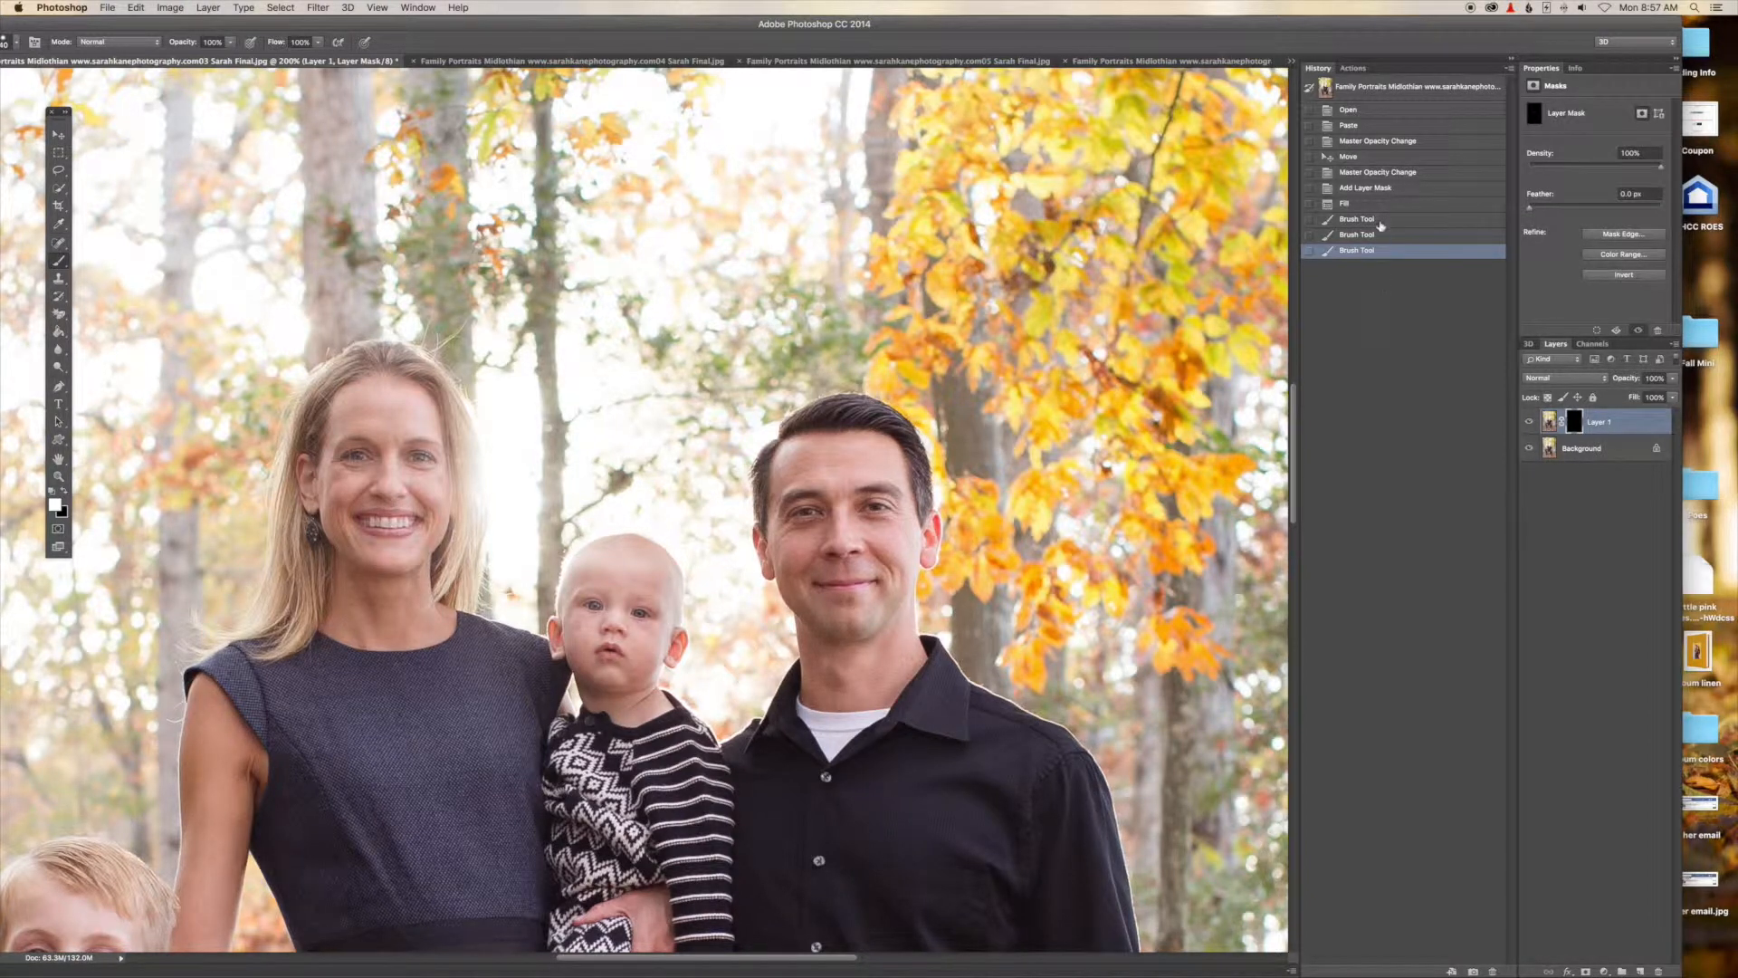
Step back and forth between the Fill and Brush Tool history states to compare the faces before and after painting.
click(1379, 222)
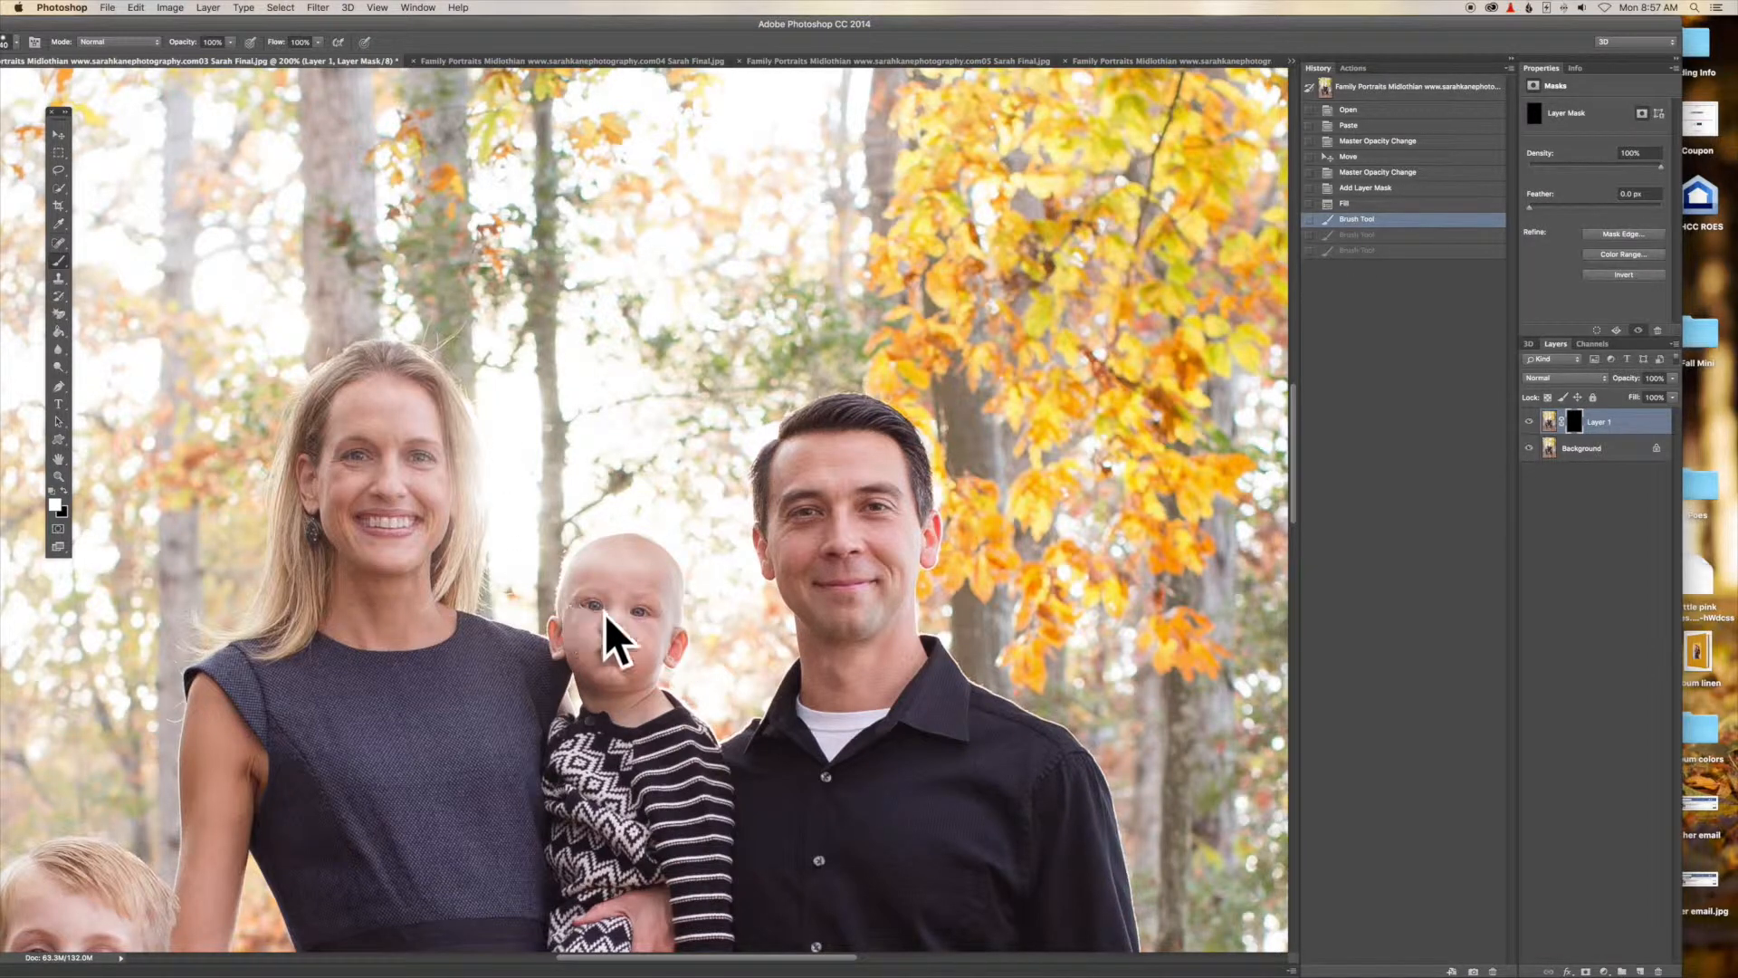
click(1373, 252)
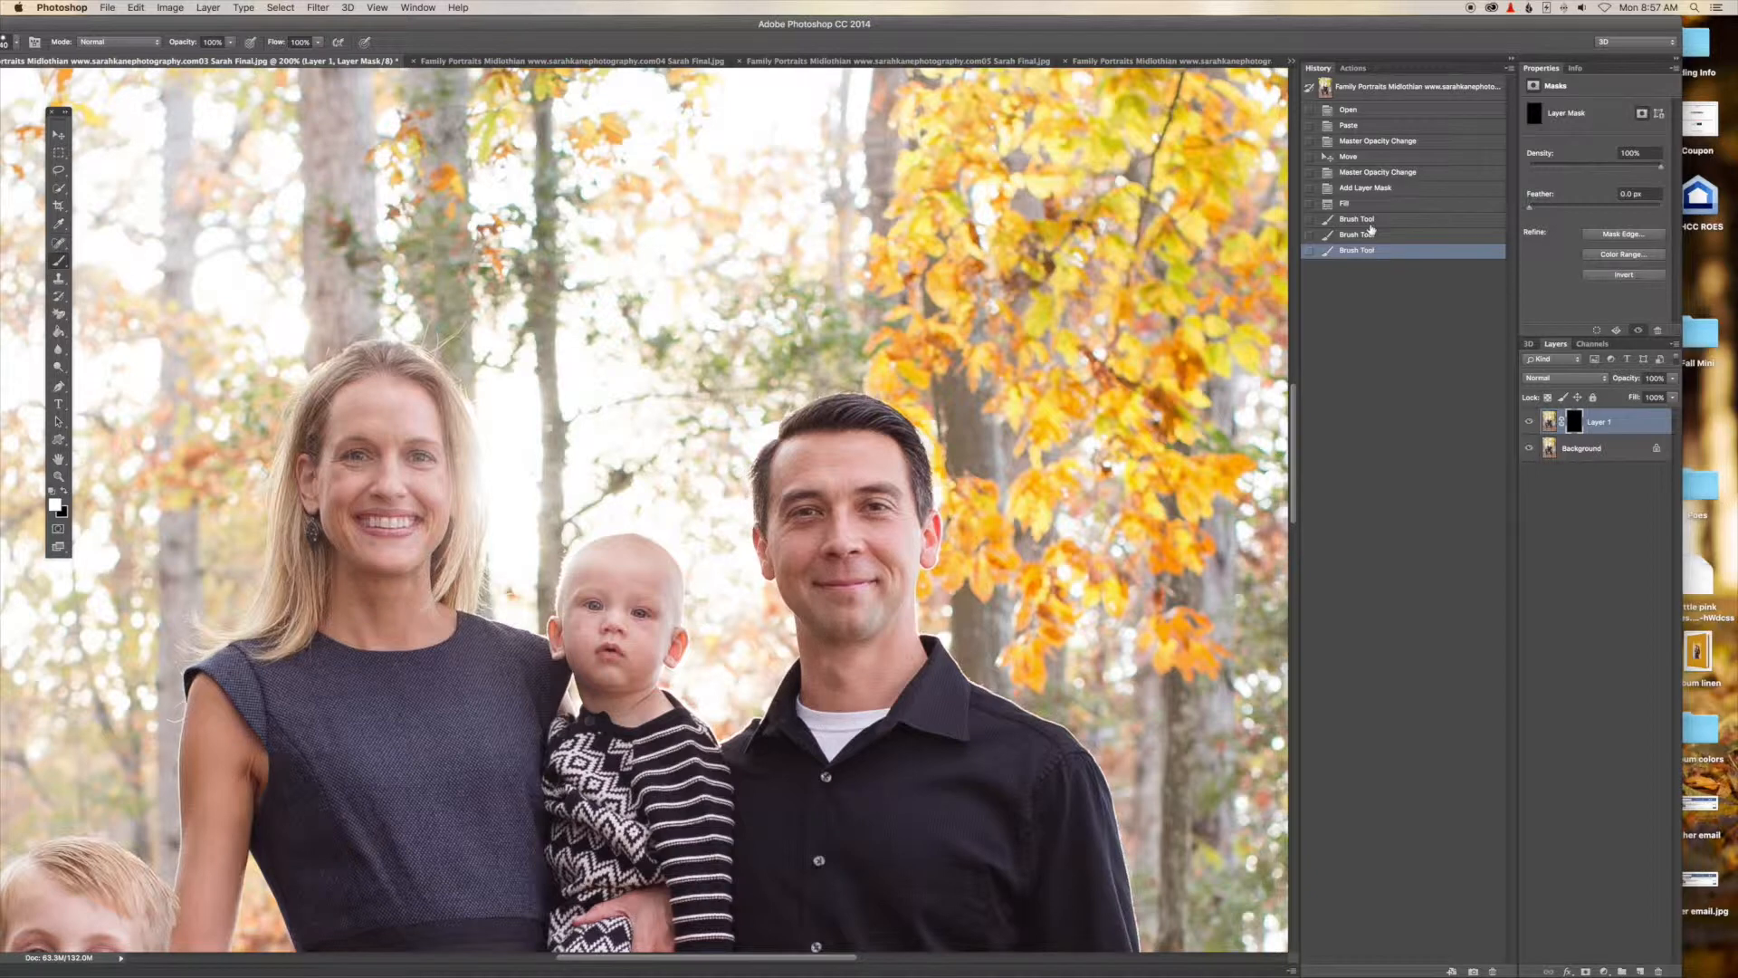
click(1370, 224)
click(1375, 251)
click(1356, 203)
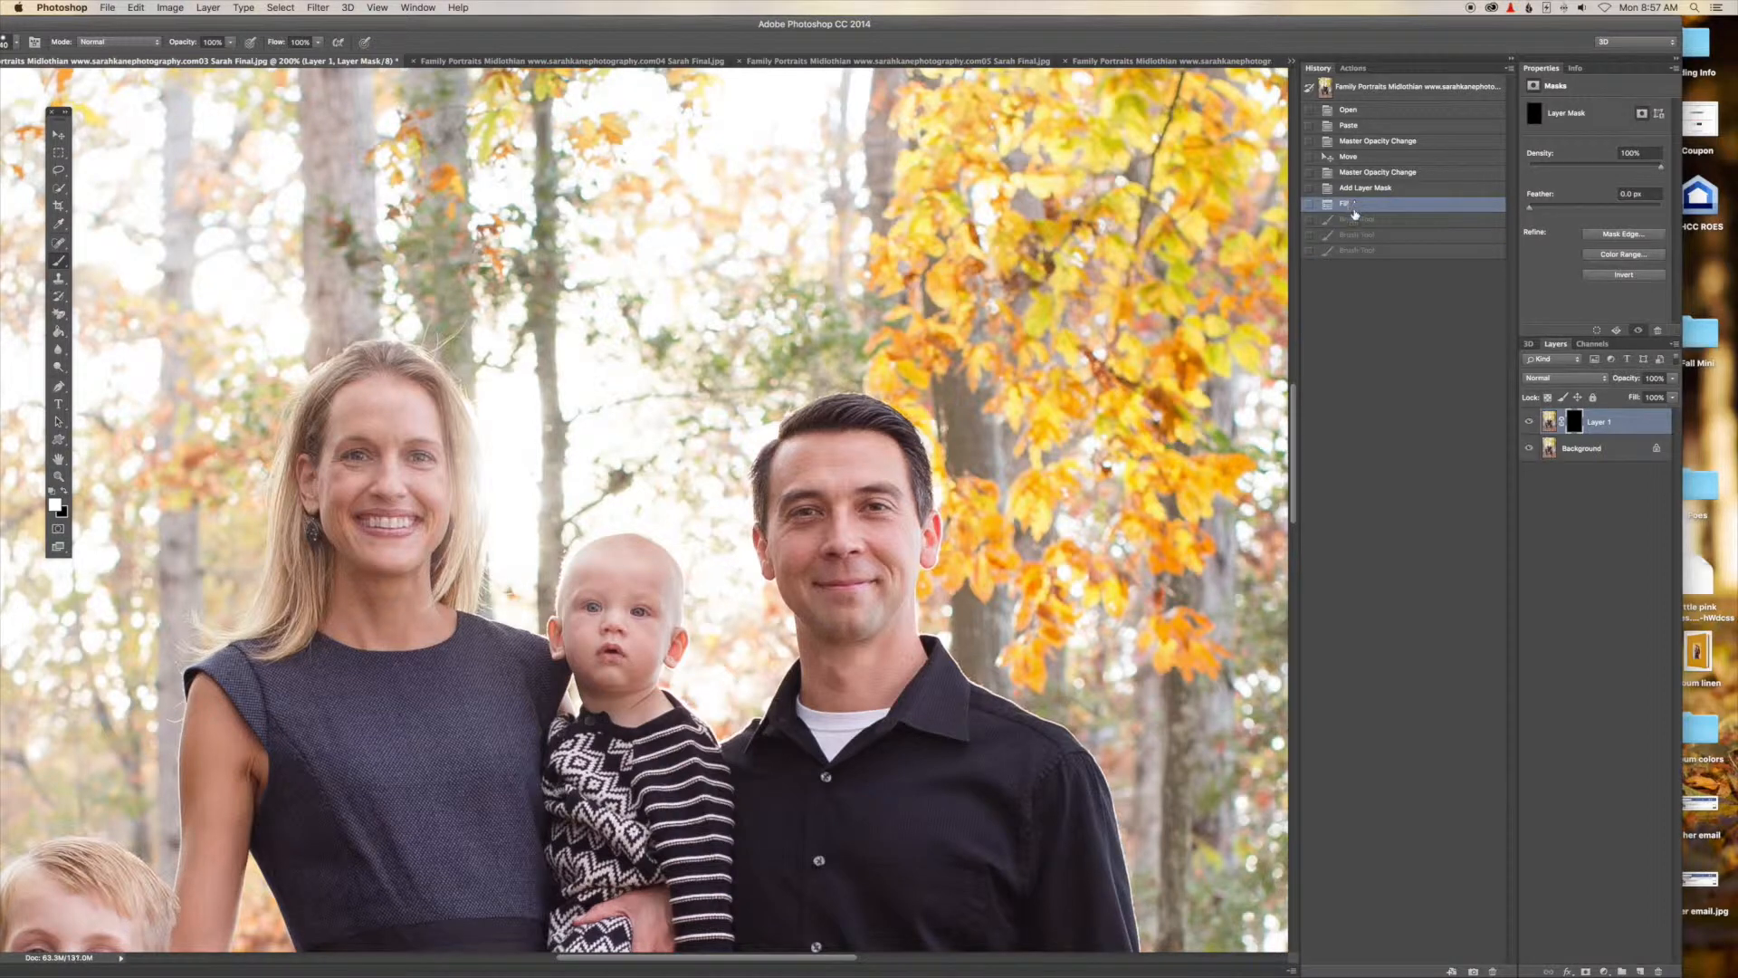
click(1365, 253)
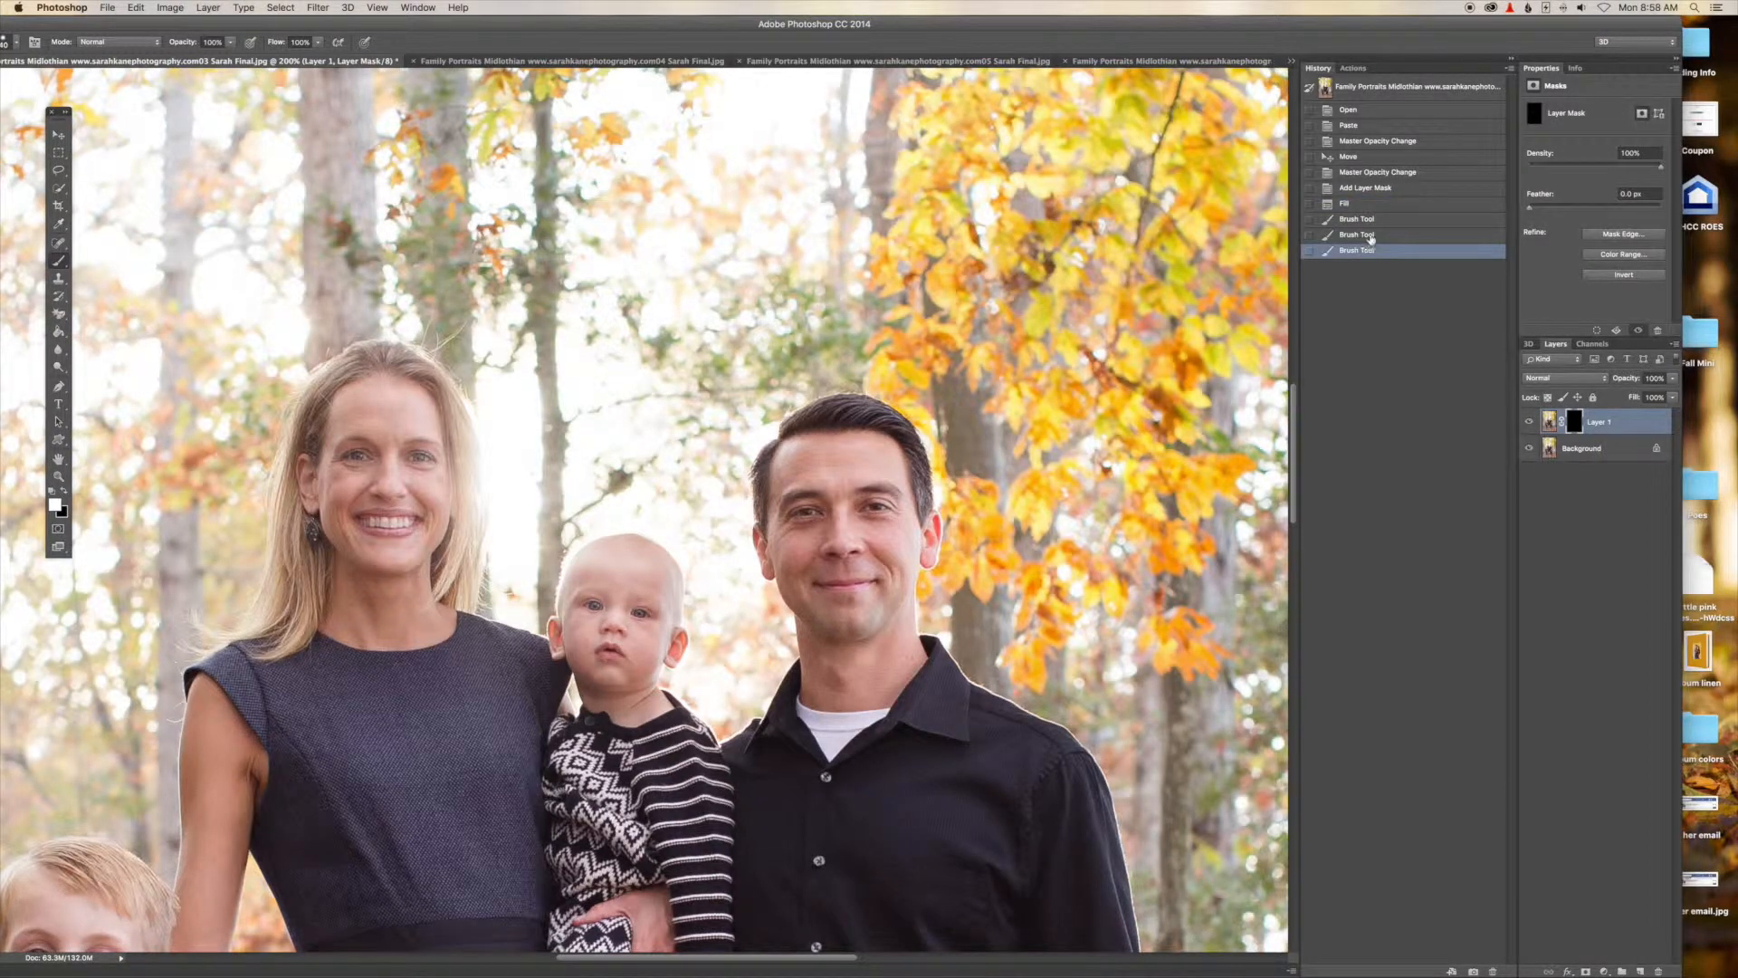
click(1365, 236)
click(1370, 252)
click(1371, 236)
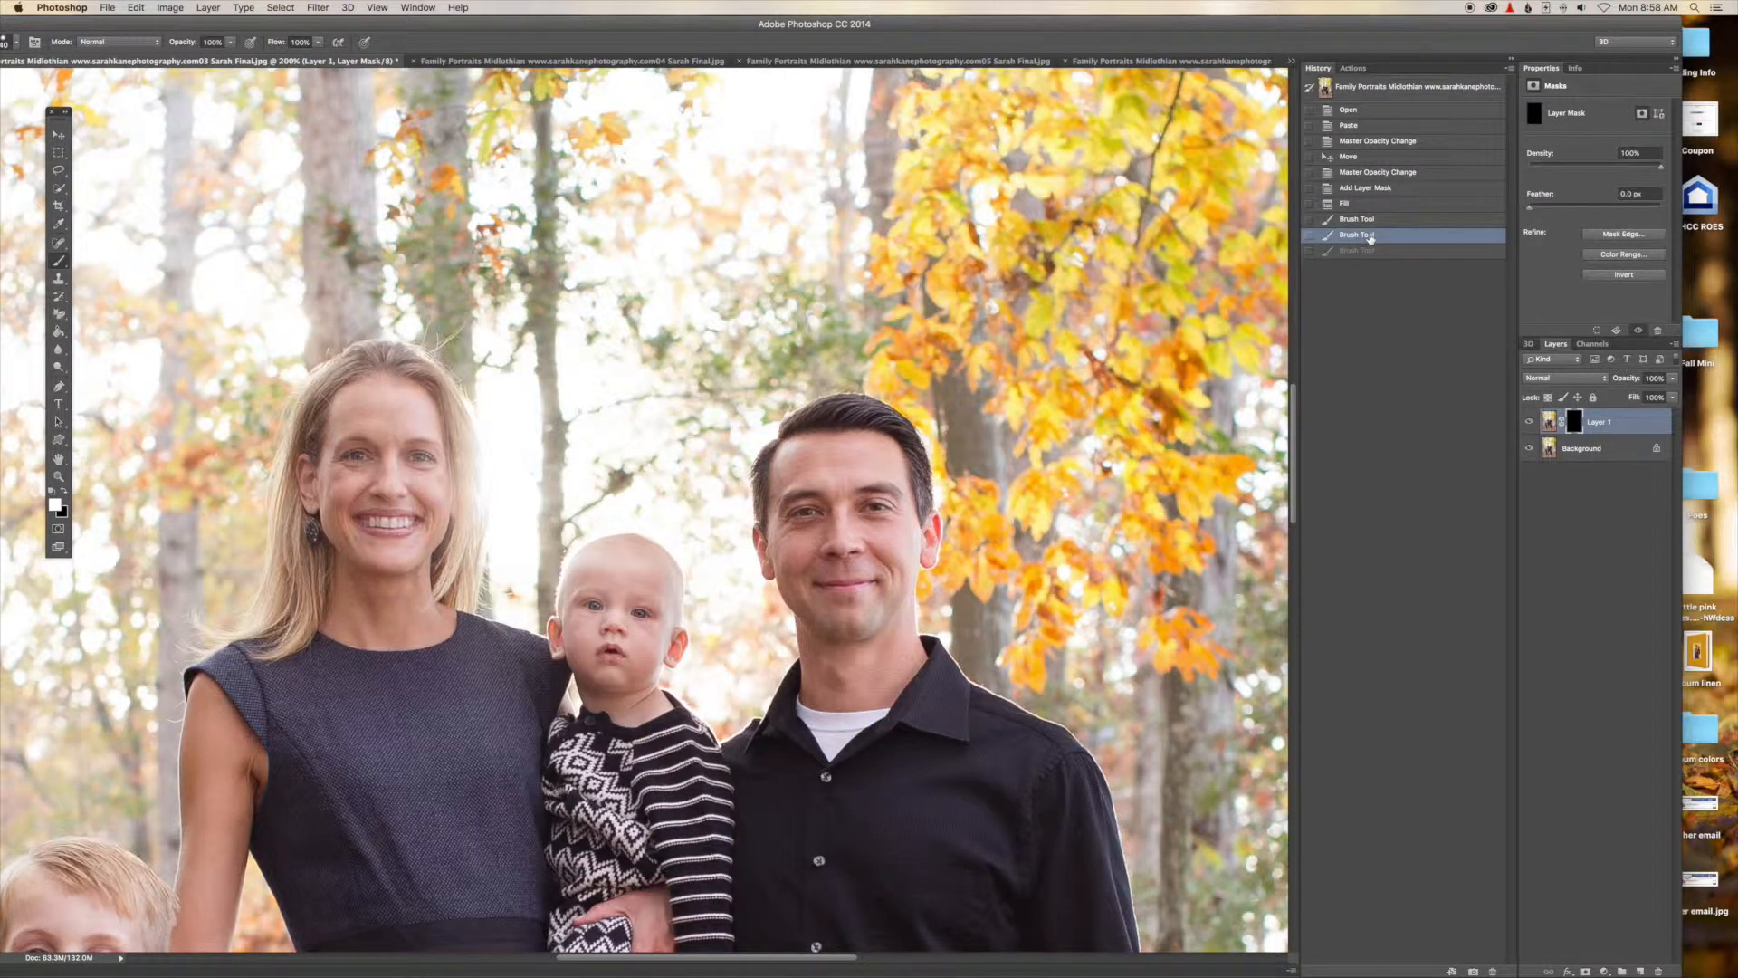
click(1374, 252)
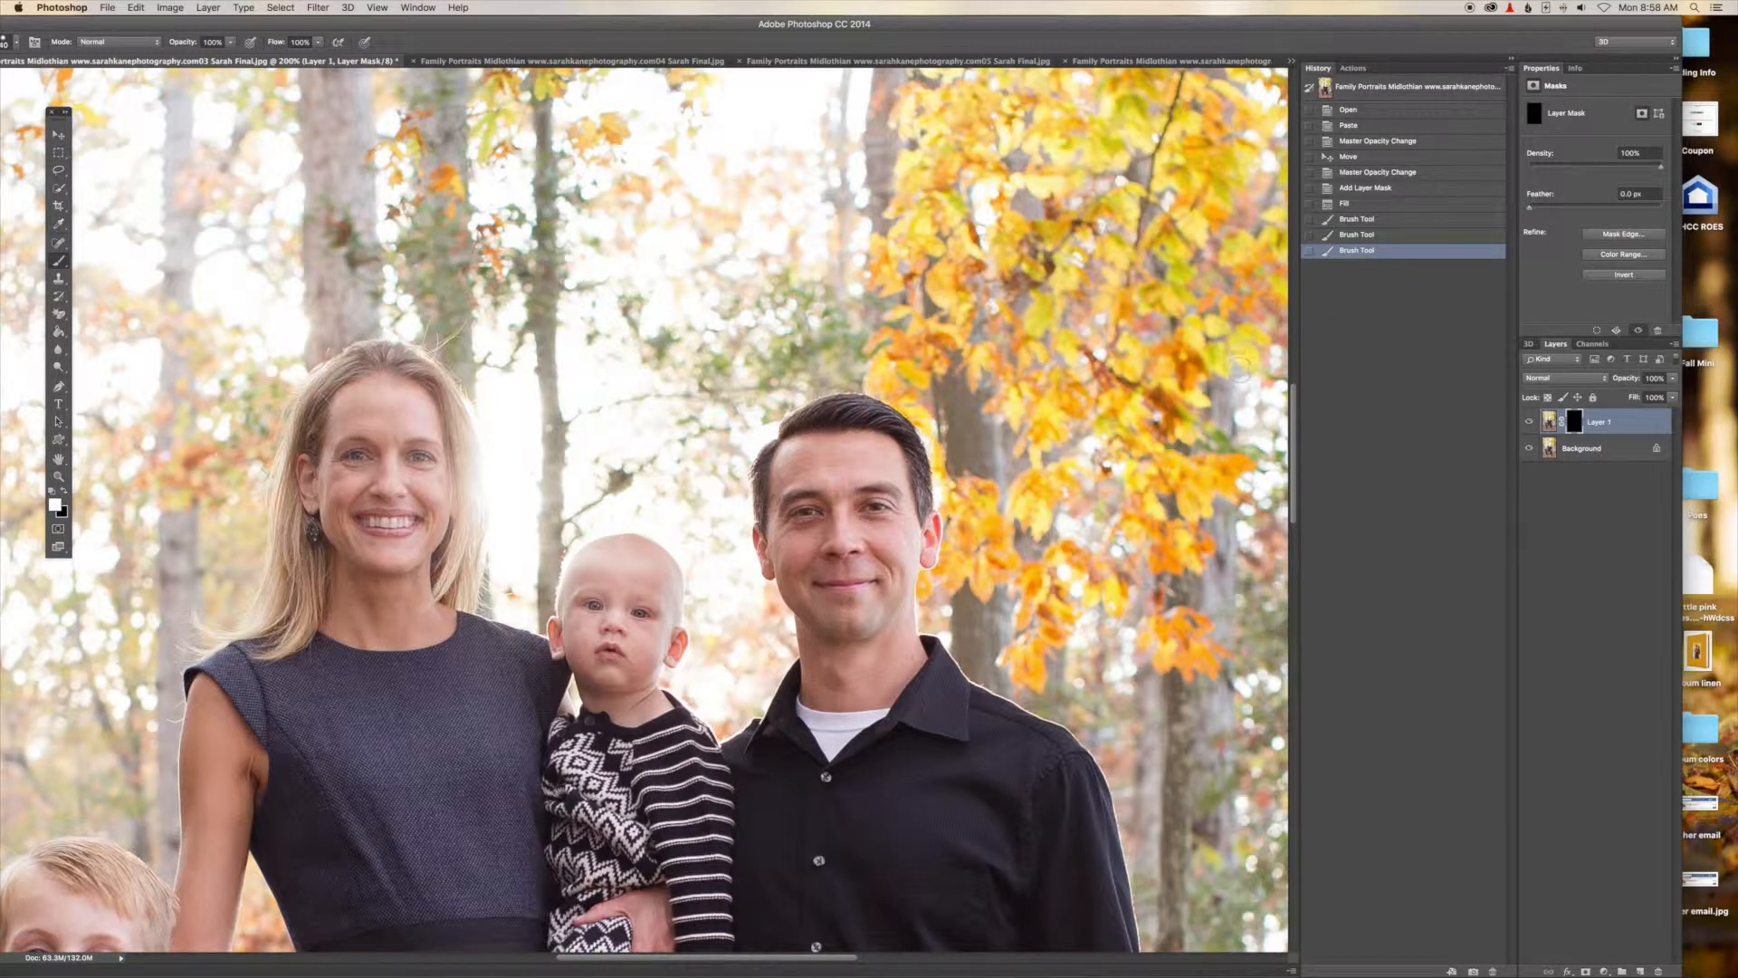
Zoom out to the whole photo and toggle the pasted layer's visibility to compare the composite with the original.
key(super+minus)
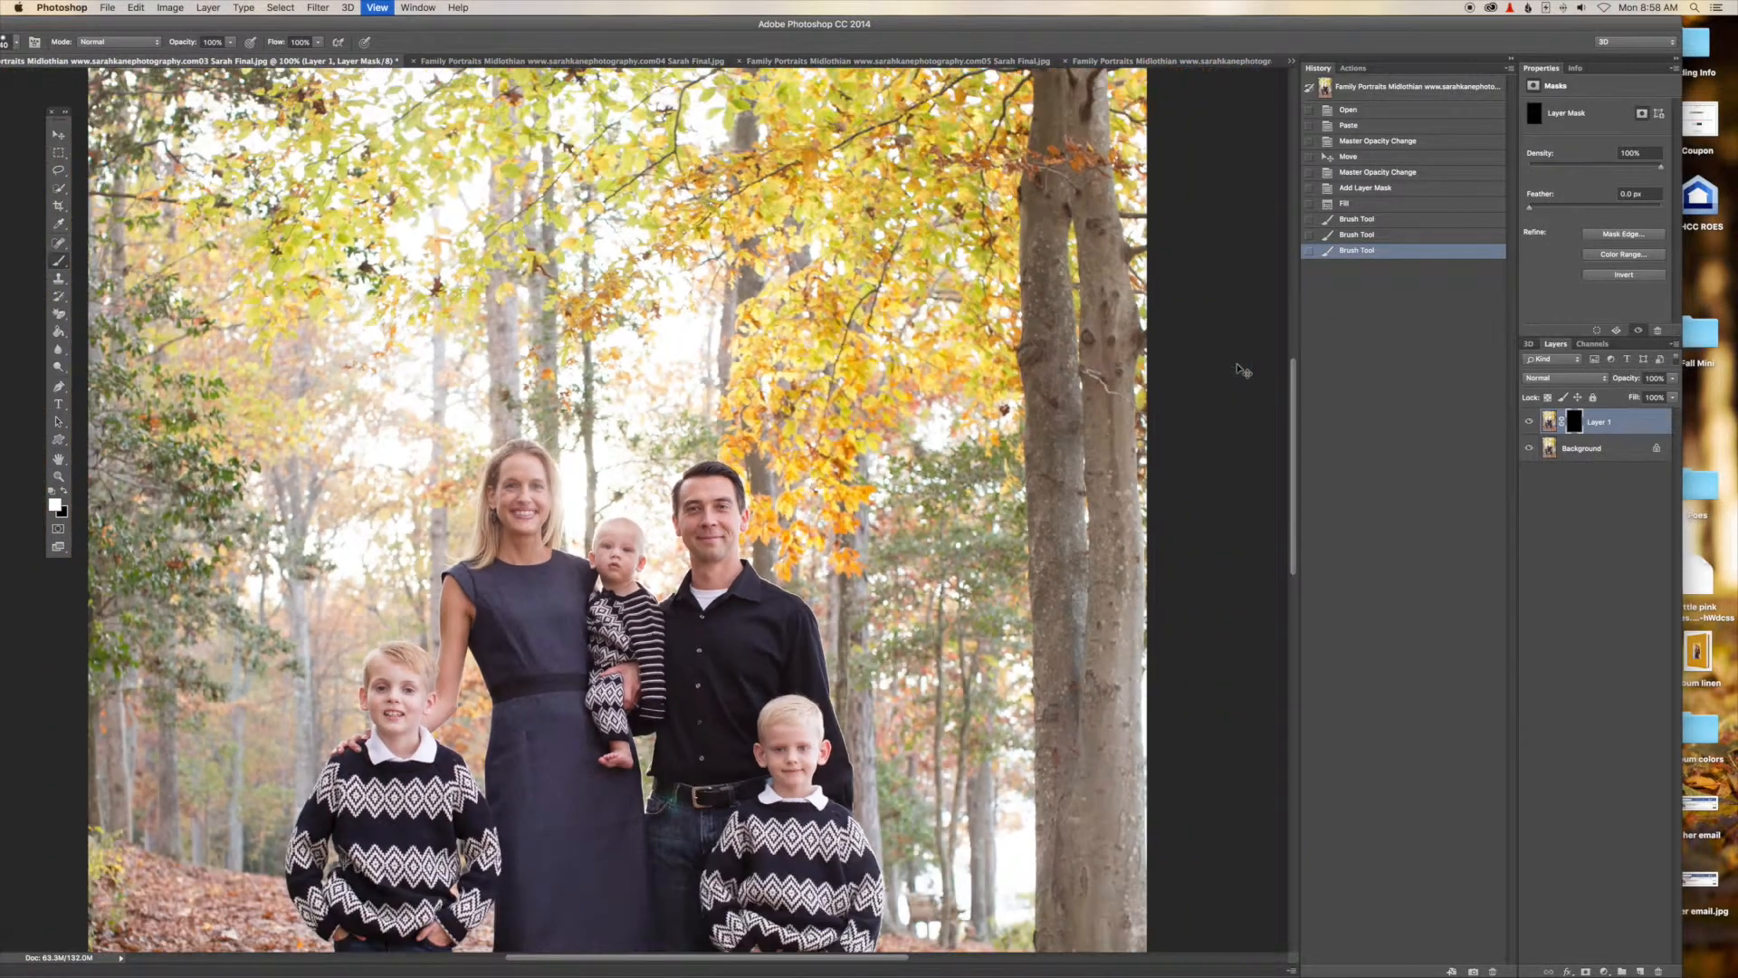
key(super+minus)
key(super+minus)
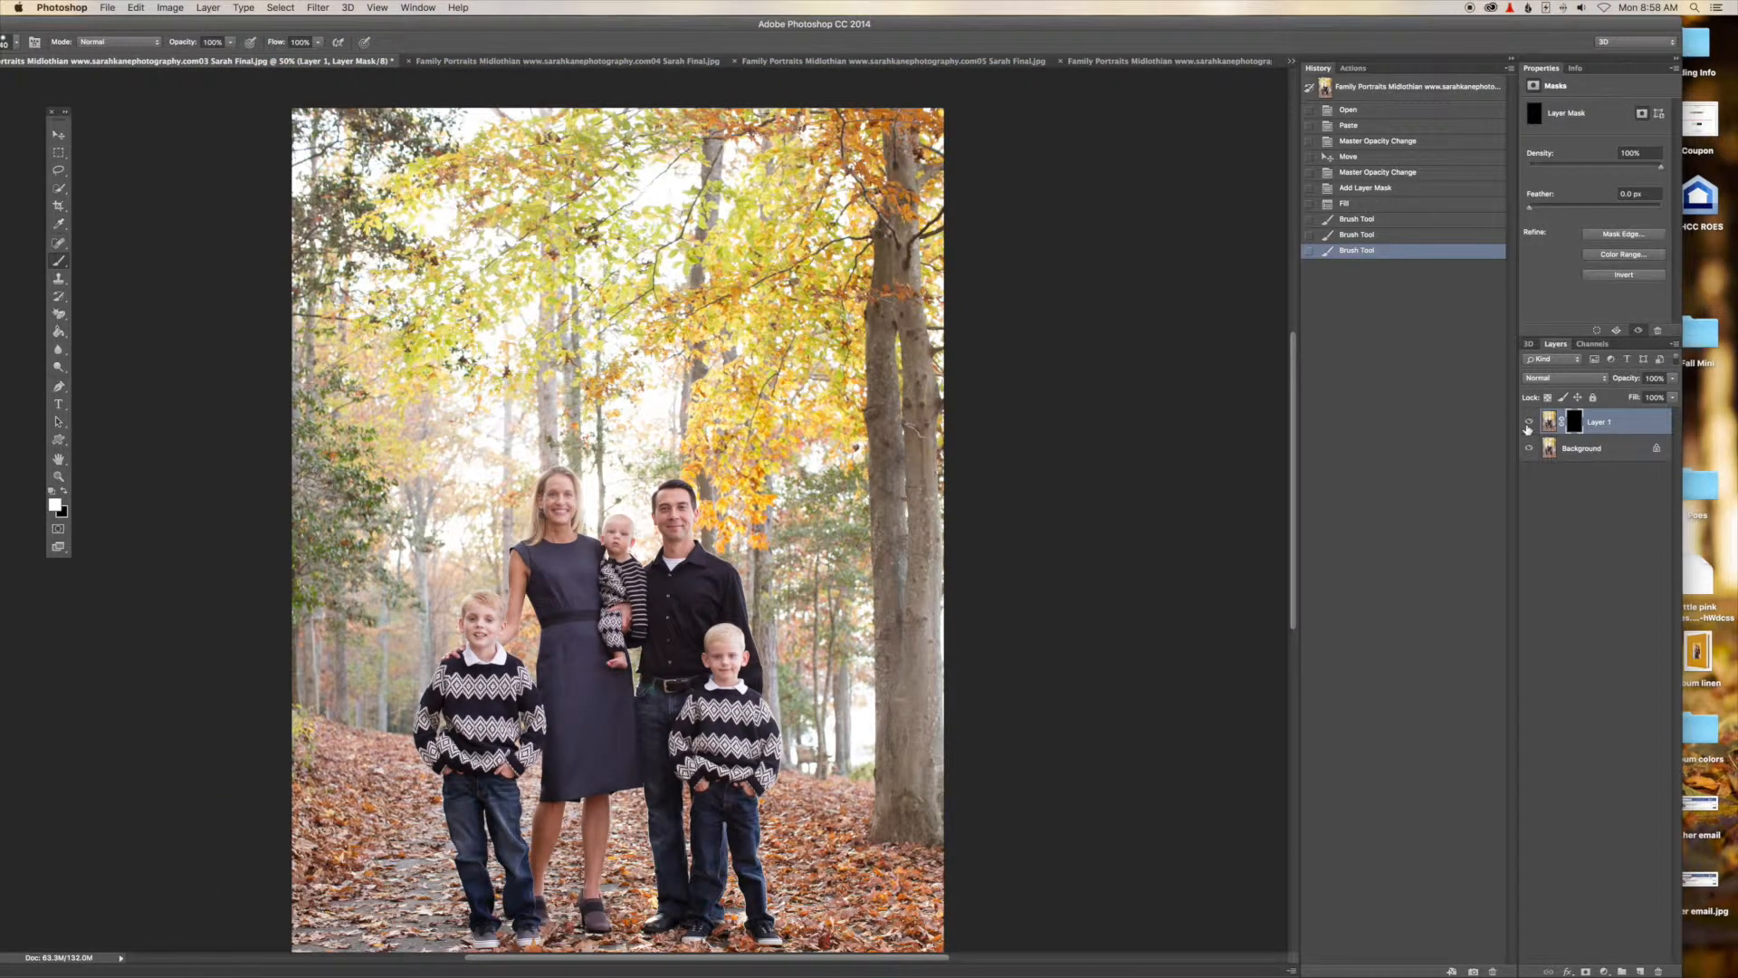
click(1528, 423)
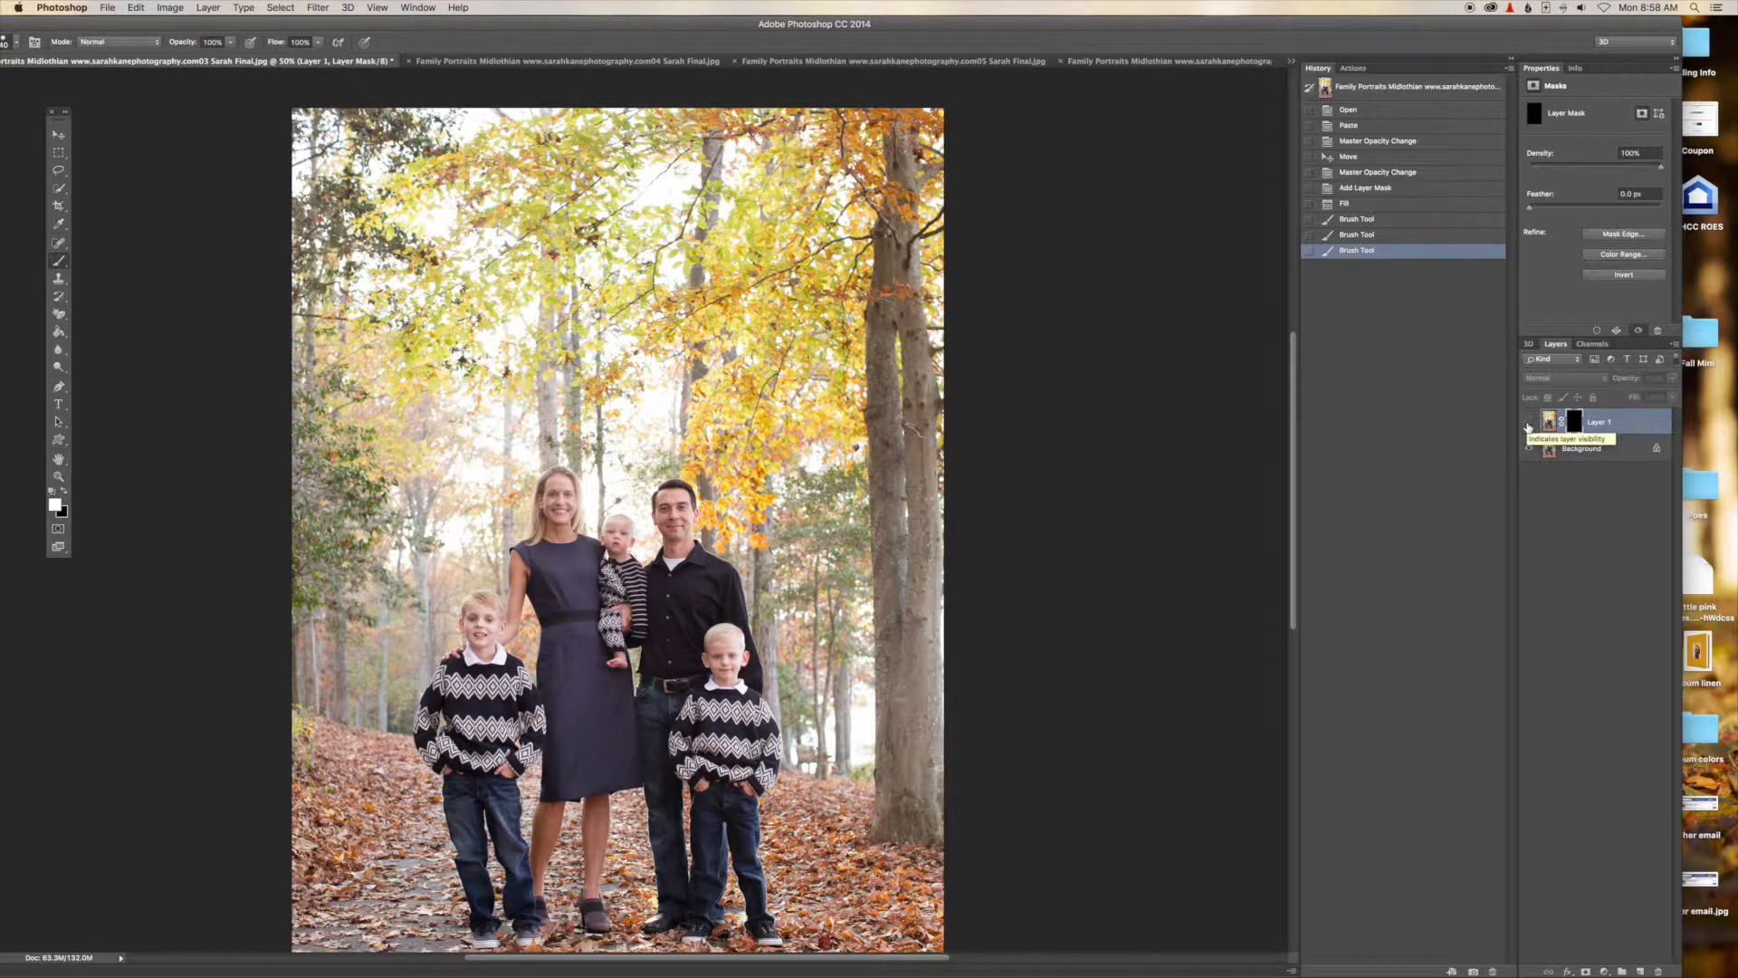
click(1528, 423)
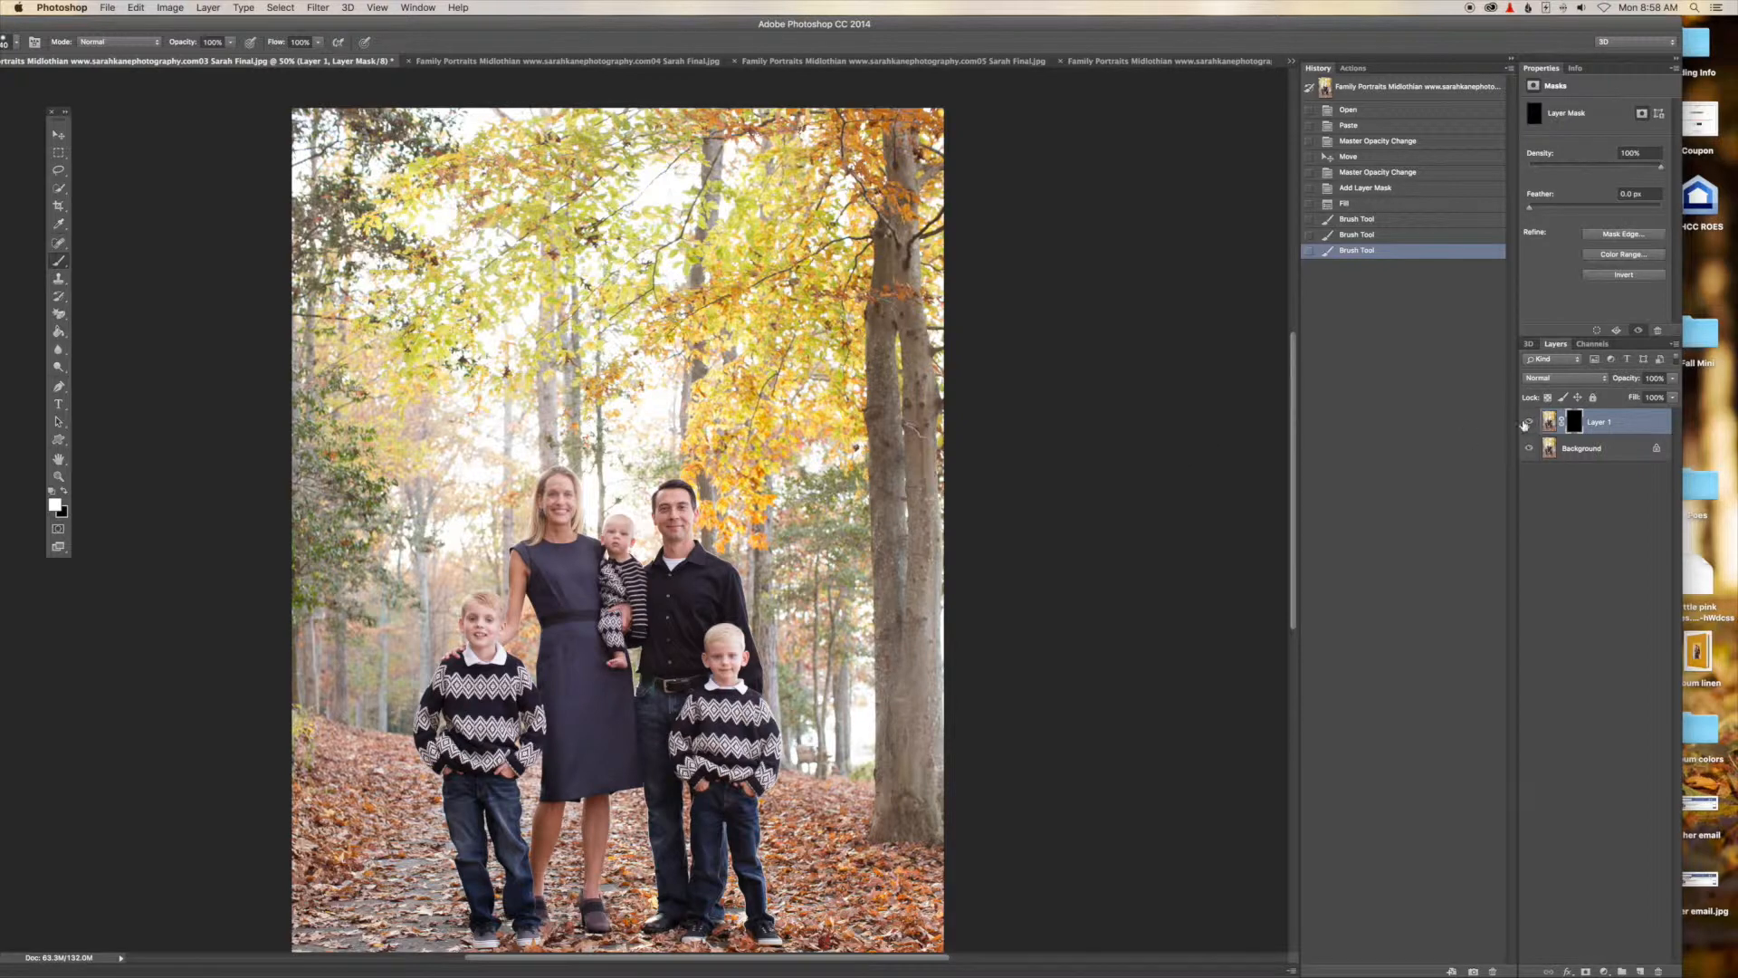
click(1528, 422)
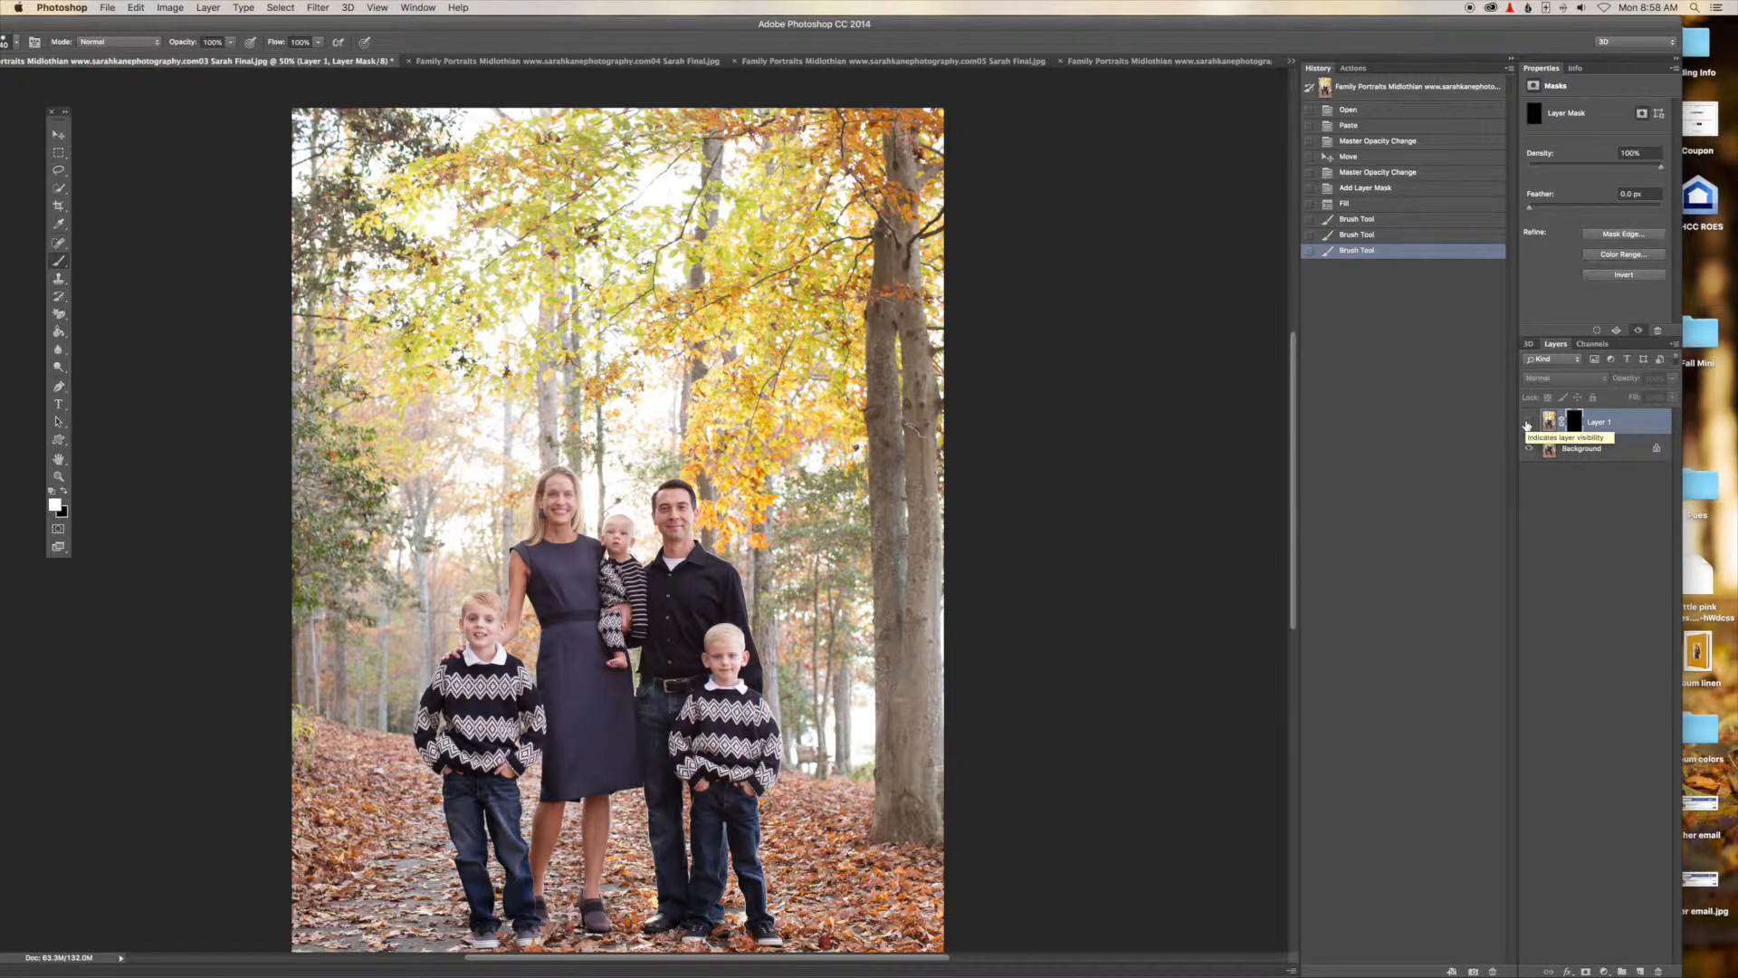
click(1528, 423)
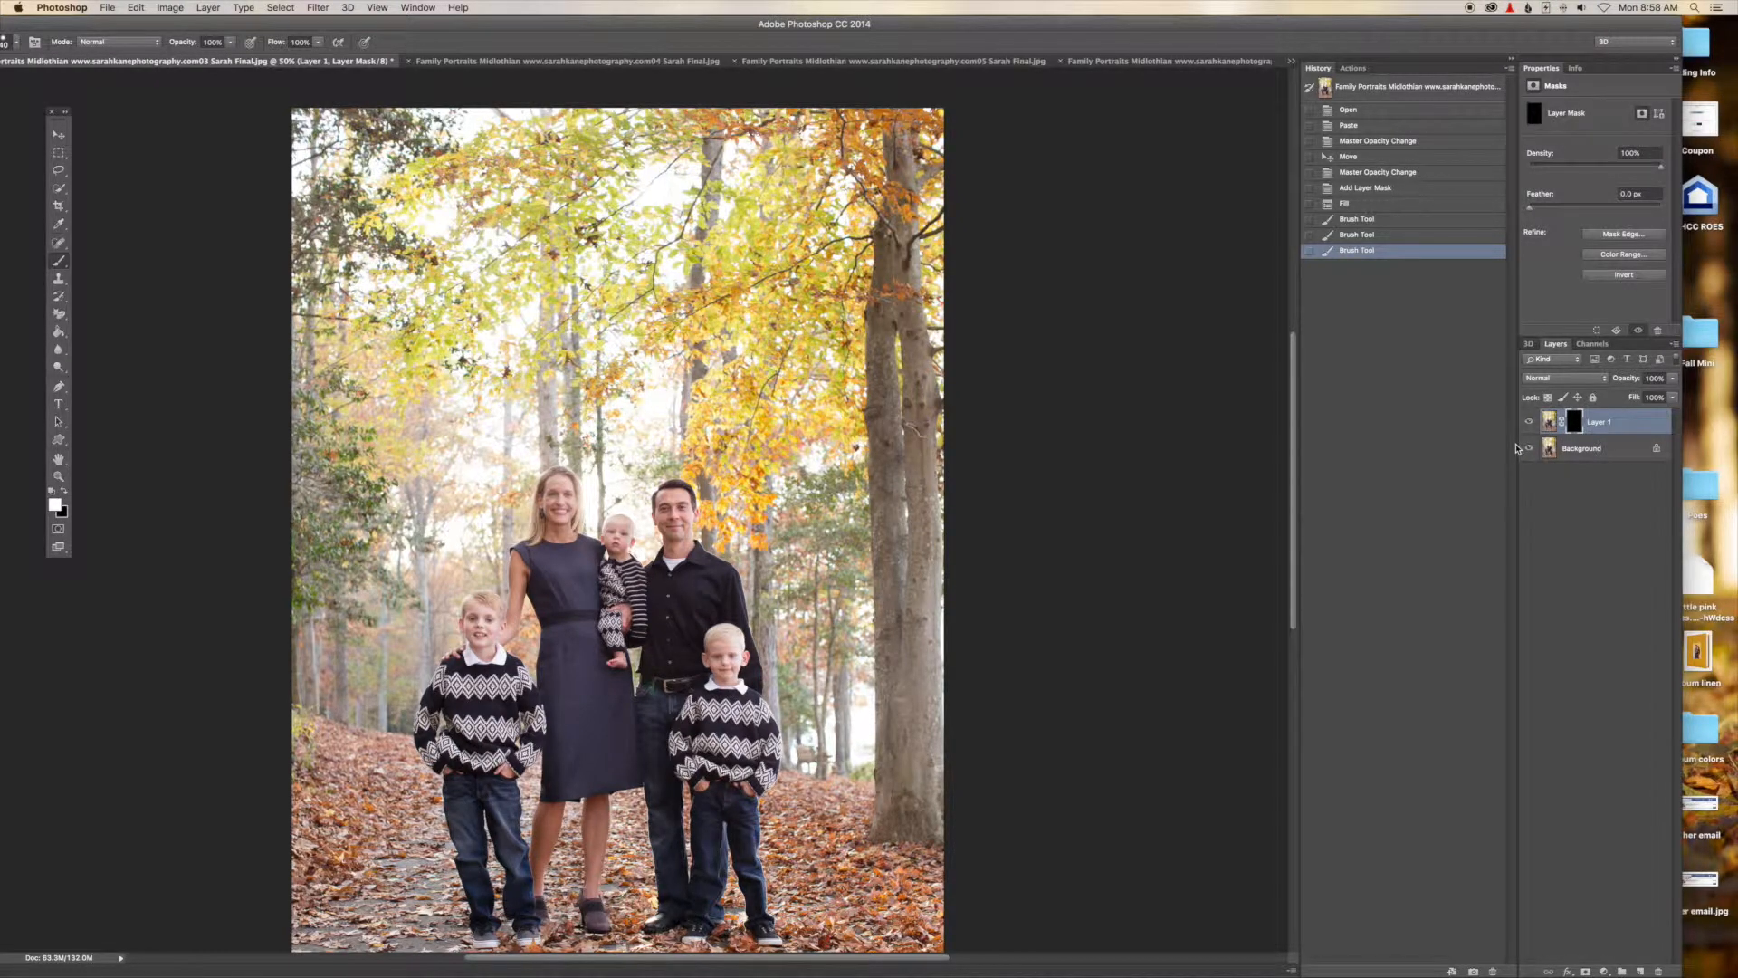
Merge all visible layers into one flattened image.
key(super+e)
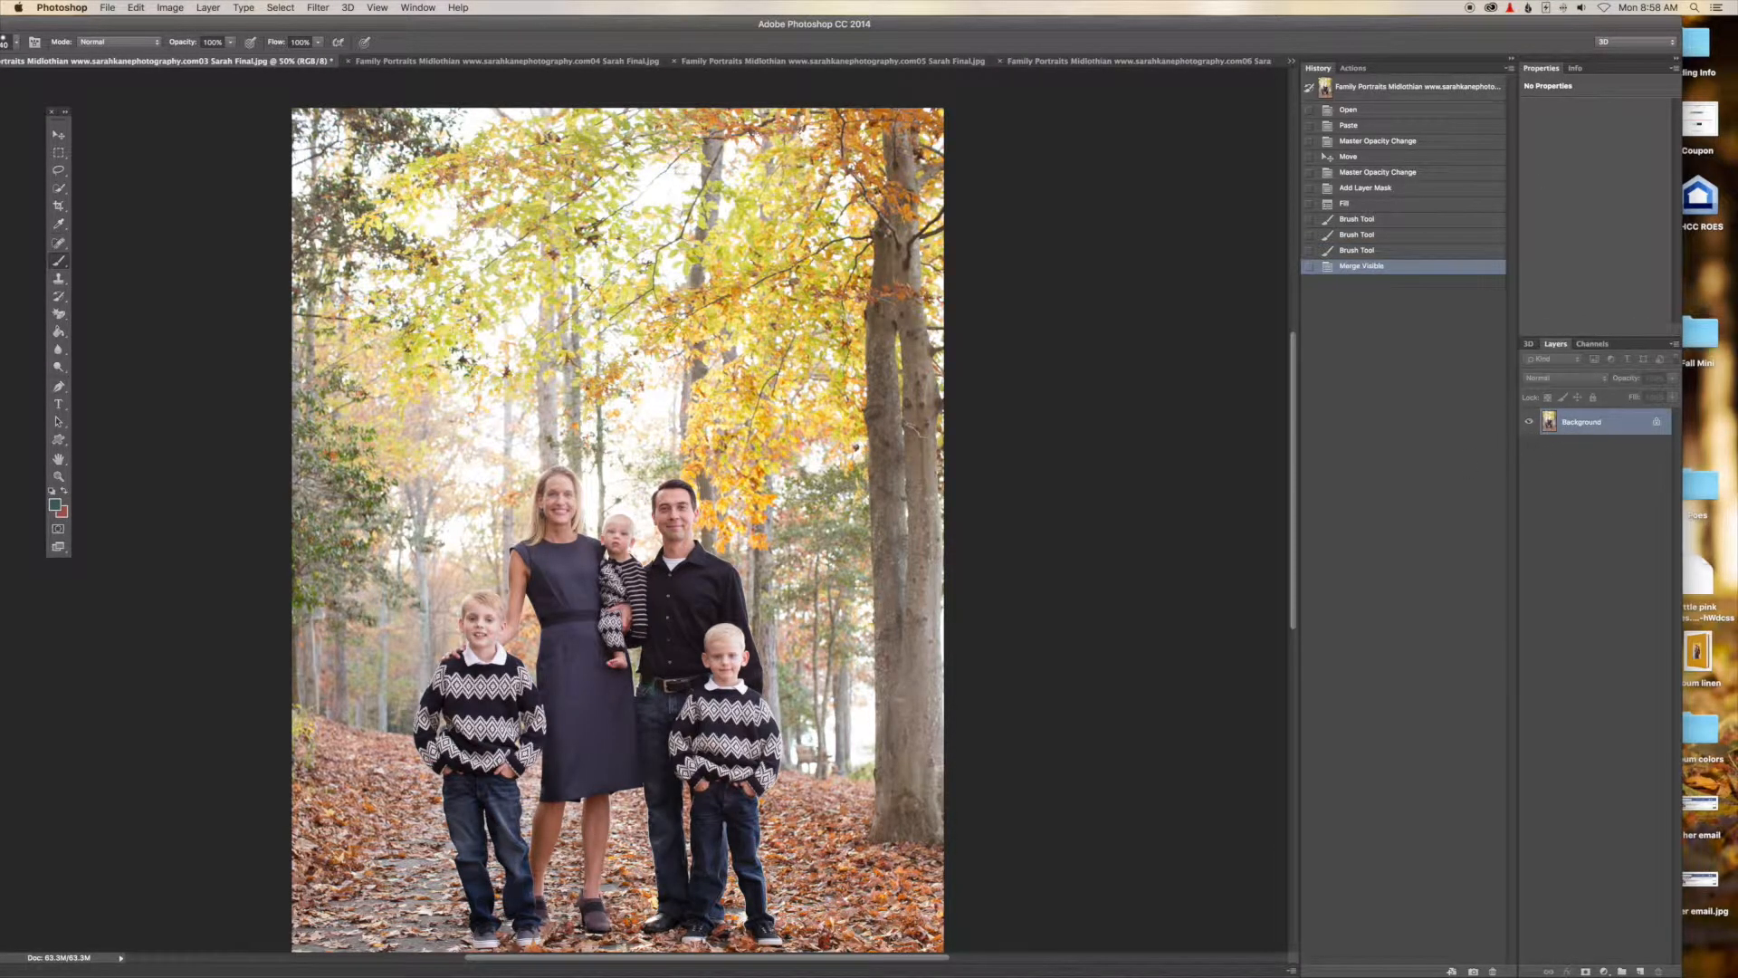
scroll(1107, 502, right, 2)
scroll(1107, 501, right, 3)
scroll(1112, 501, left, 3)
scroll(1117, 499, right, 1)
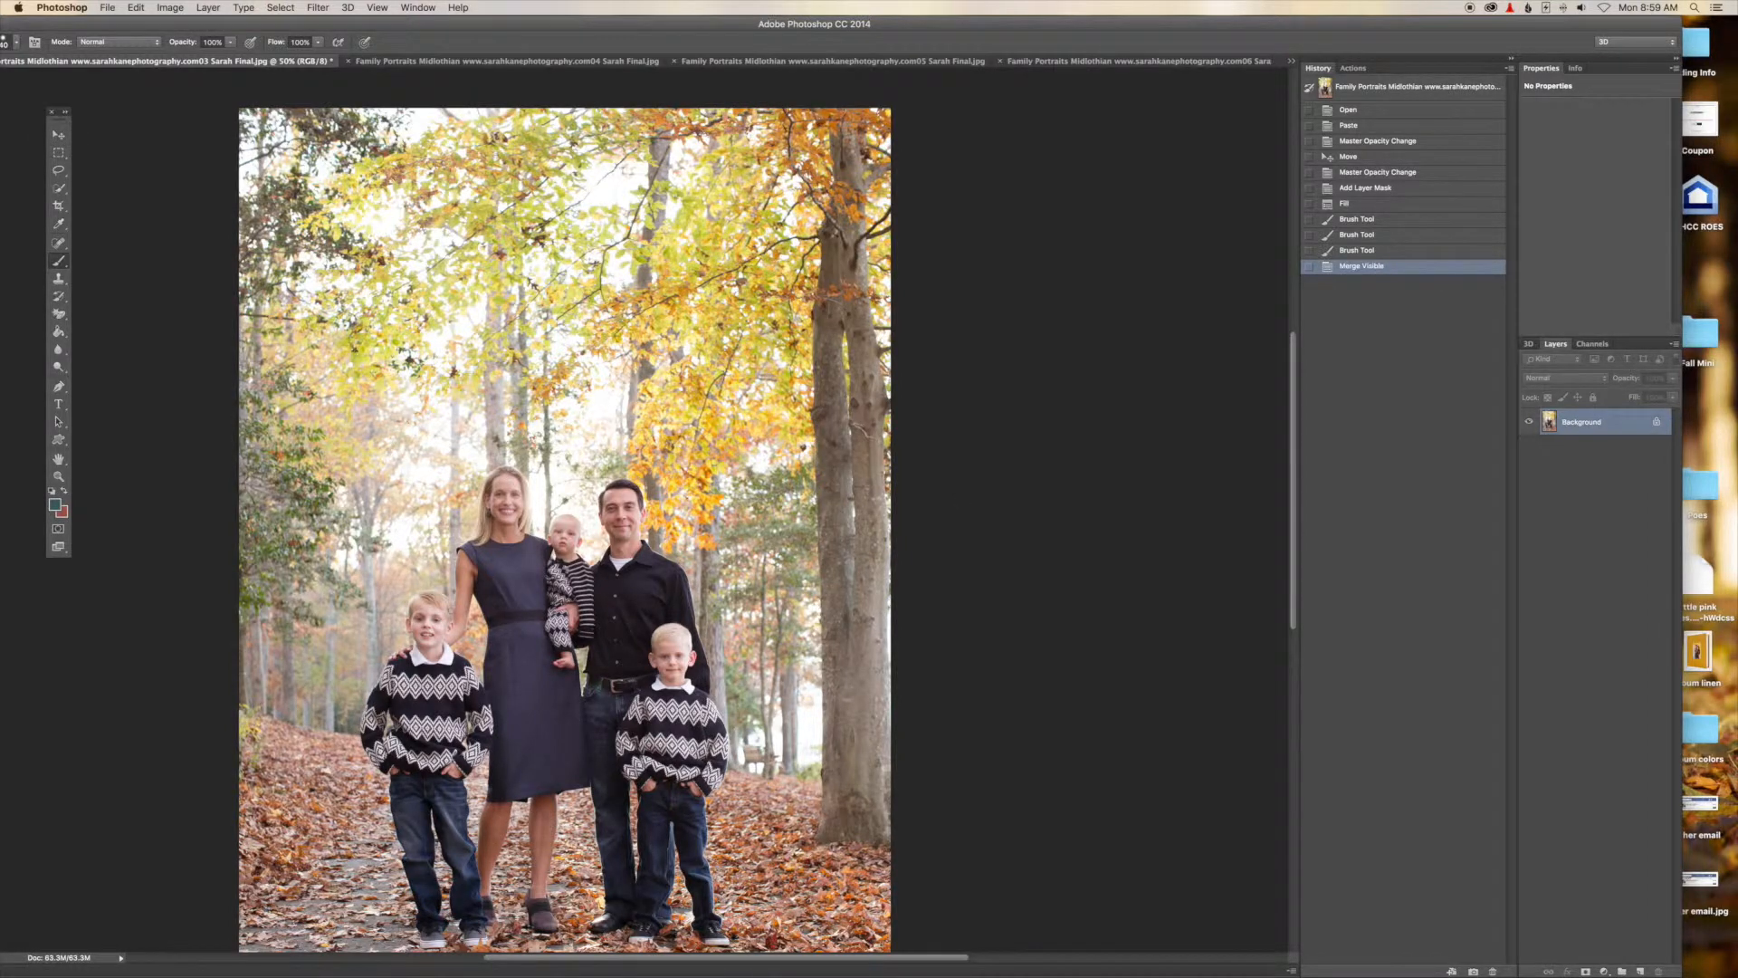
scroll(564, 529, down, 5)
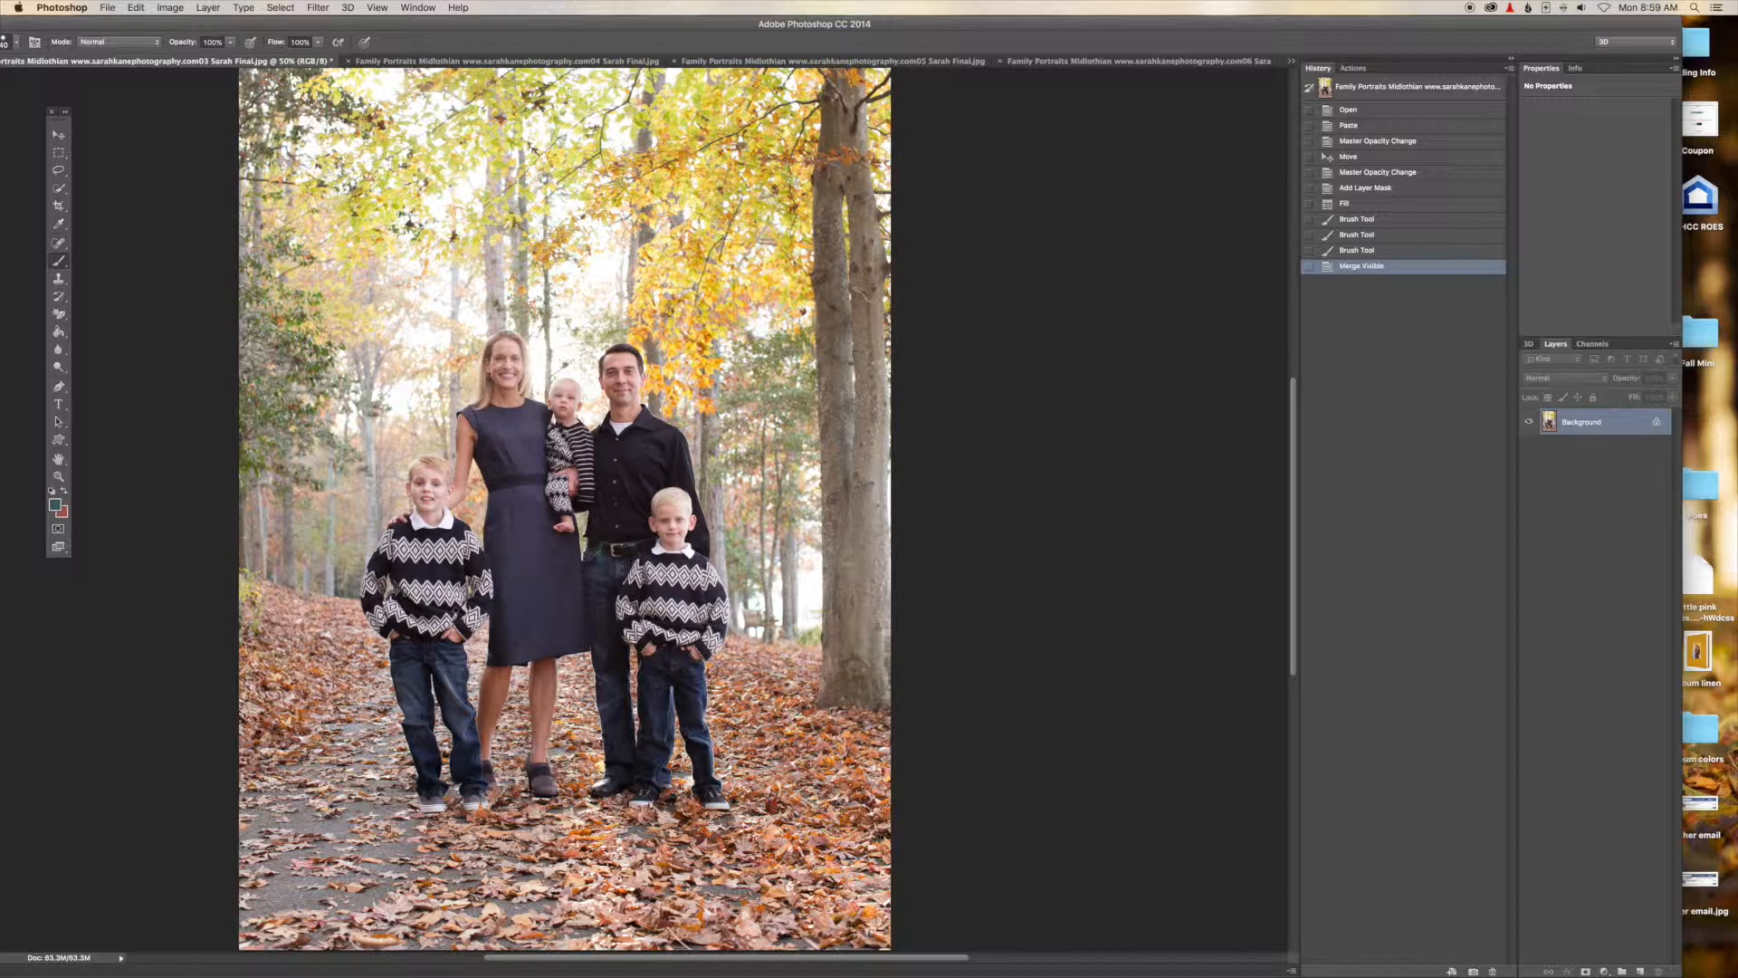